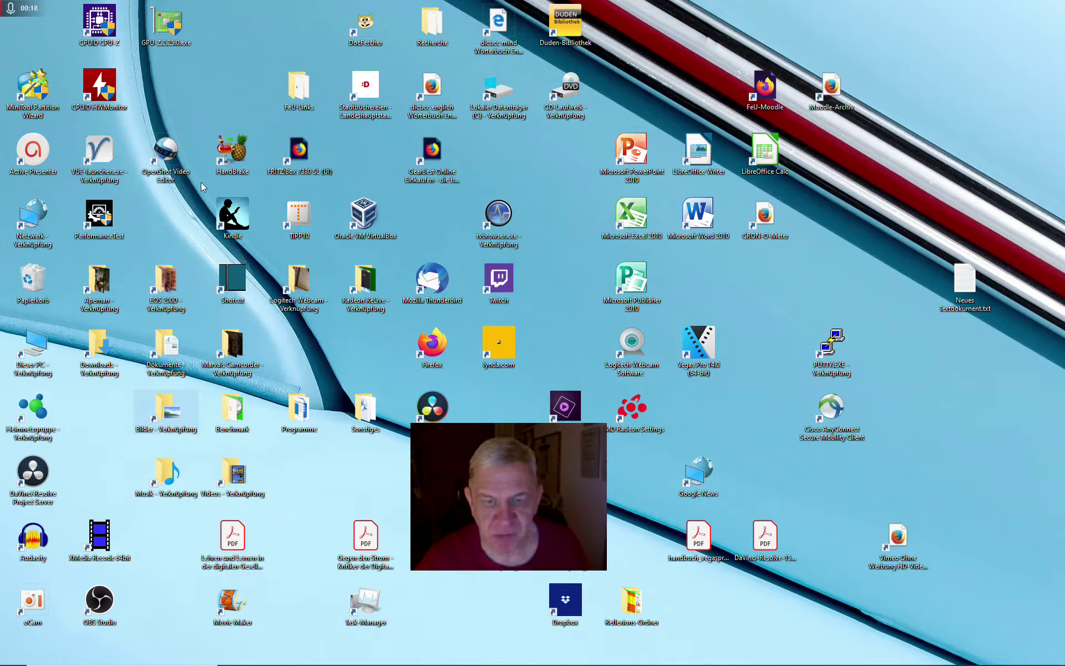
Launch DaVinci Resolve, open the Untitled Project, and reduce its window to leave the desktop folders accessible.
{"action": "double_click", "coordinate": [425, 411]}
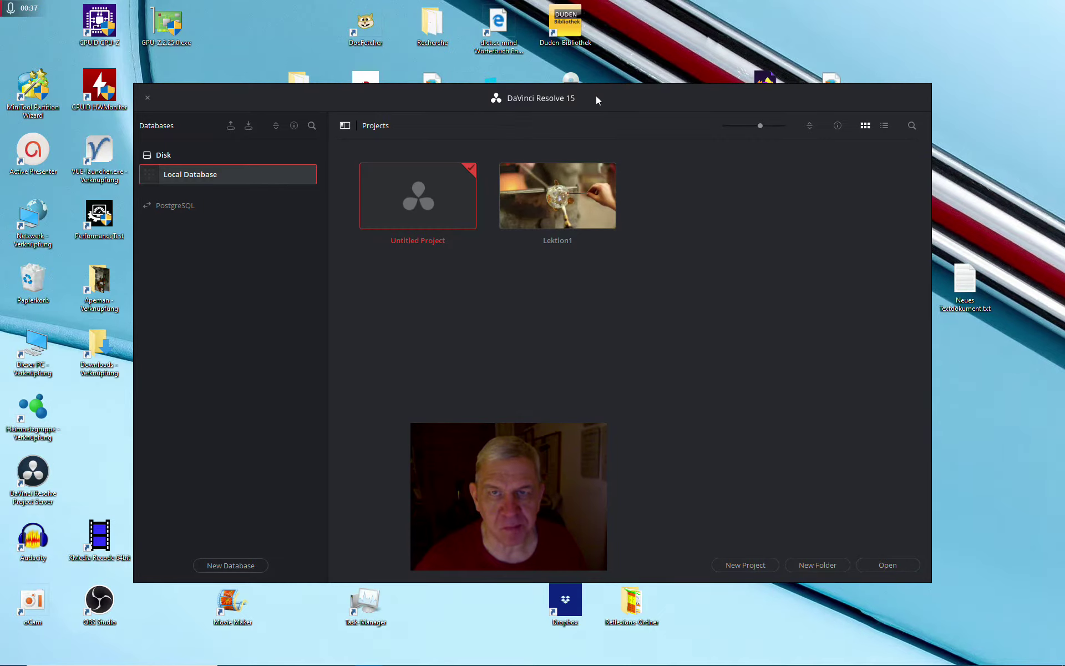
{"action": "left_click_drag", "start_coordinate": [597, 96], "coordinate": [618, 83]}
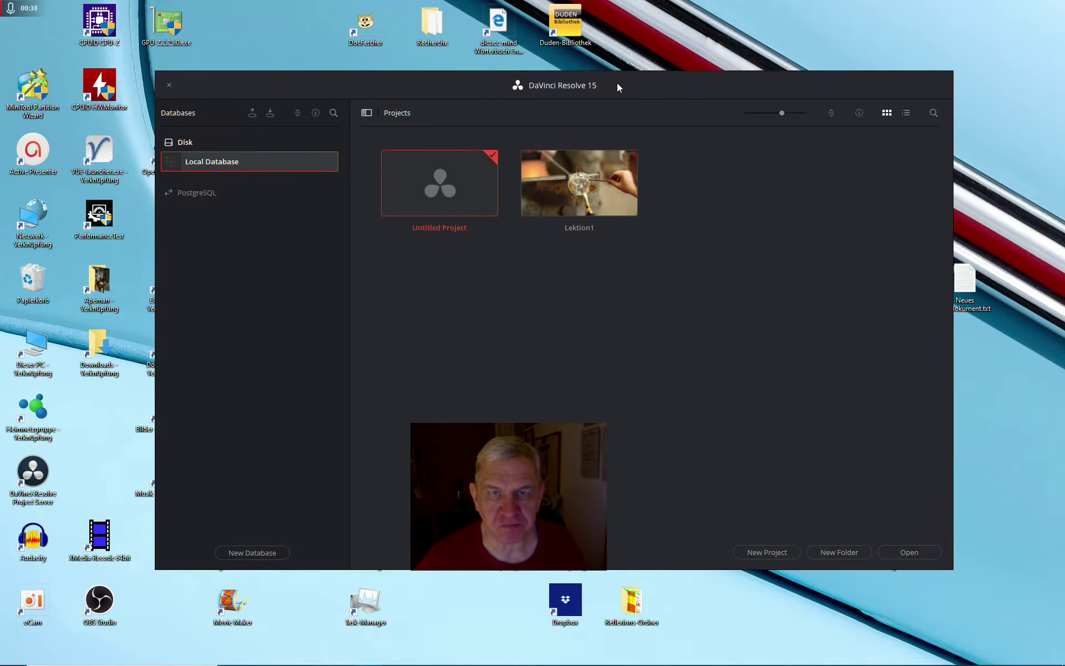
{"action": "double_click", "coordinate": [446, 187]}
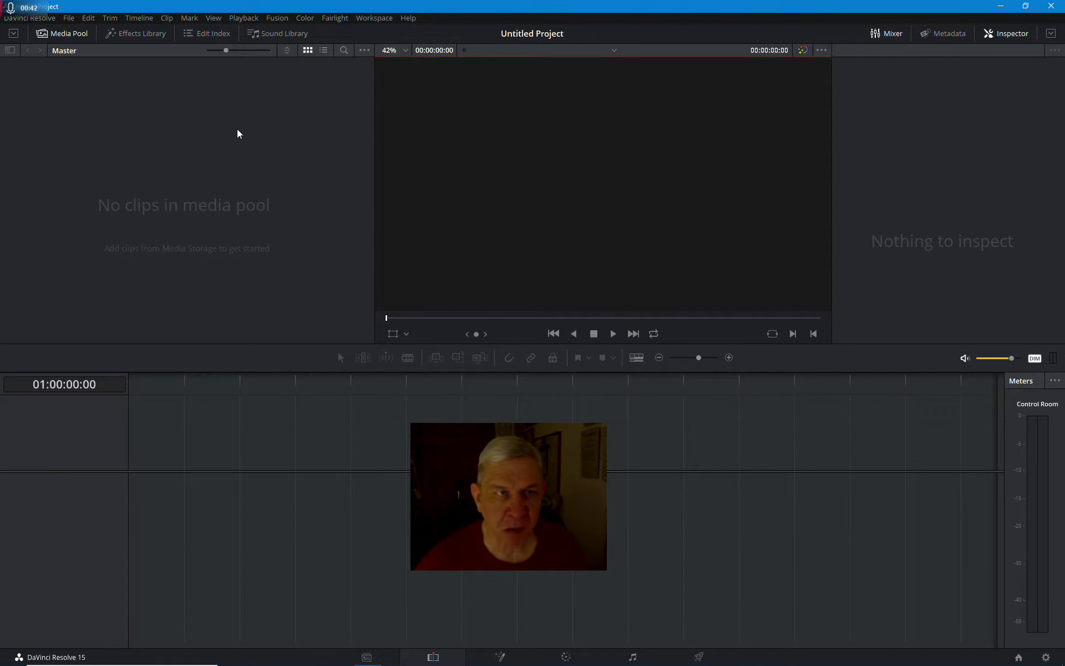
{"action": "double_click", "coordinate": [374, 8]}
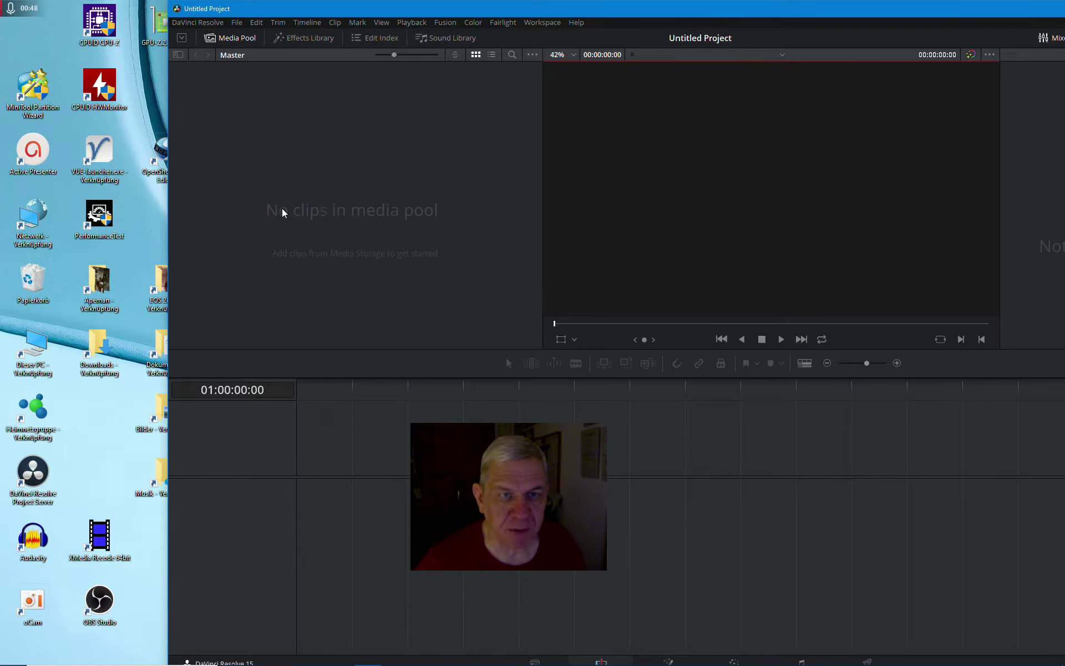
Import 20170601_120007.MOV from the Apeman folder into the media pool, changing the timeline frame rate and video format to match the clip.
{"action": "double_click", "coordinate": [112, 281]}
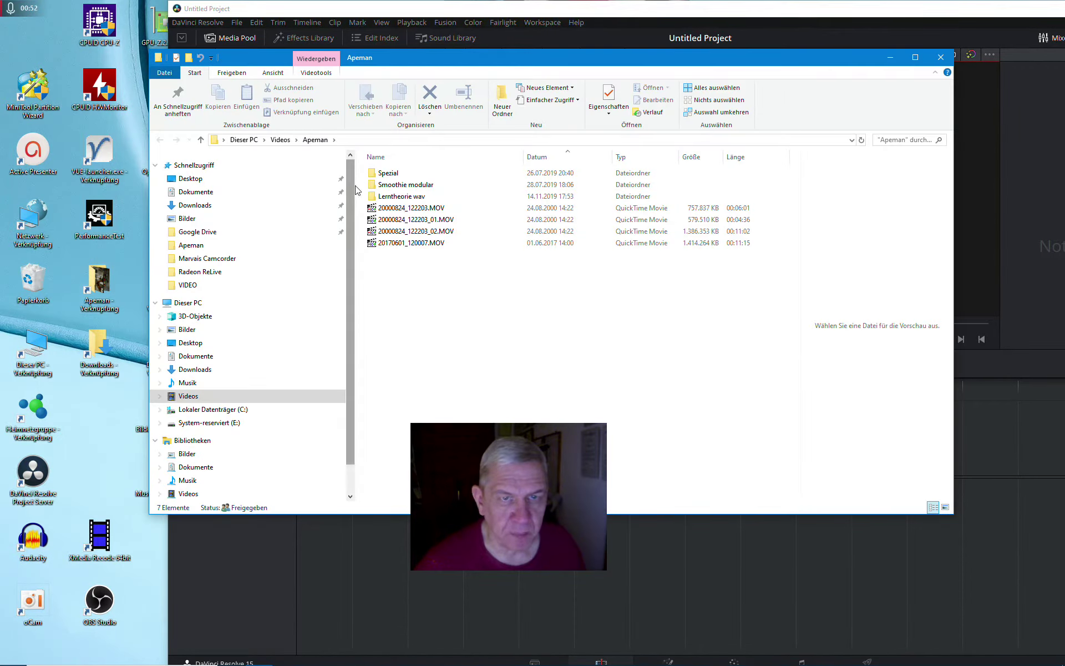
{"action": "left_click", "coordinate": [404, 244]}
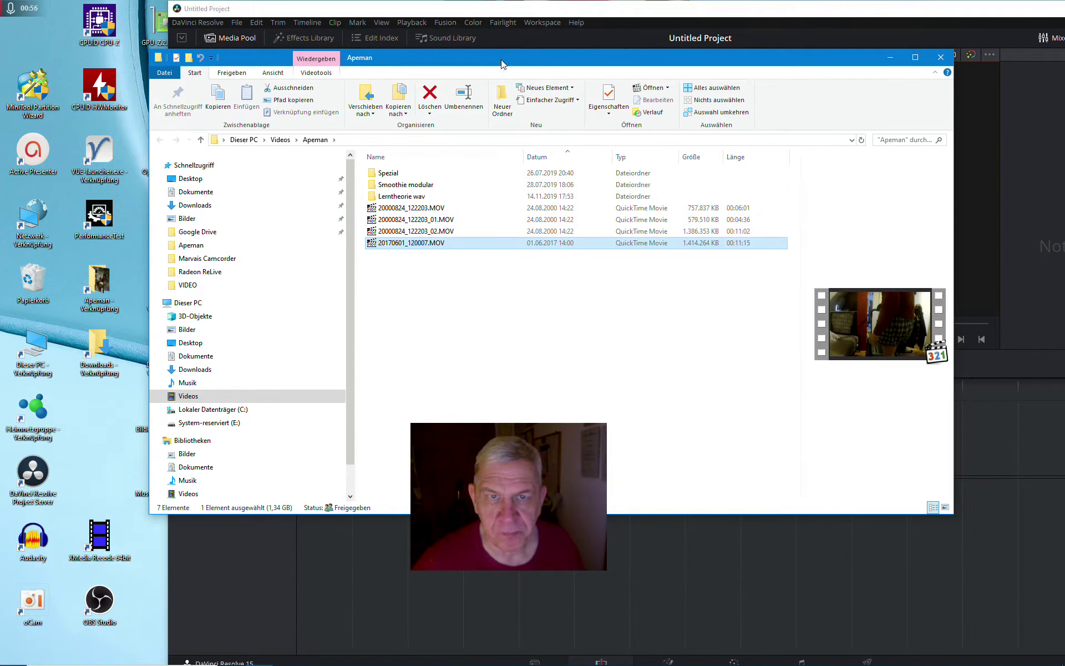
{"action": "left_click_drag", "start_coordinate": [502, 64], "coordinate": [819, 293]}
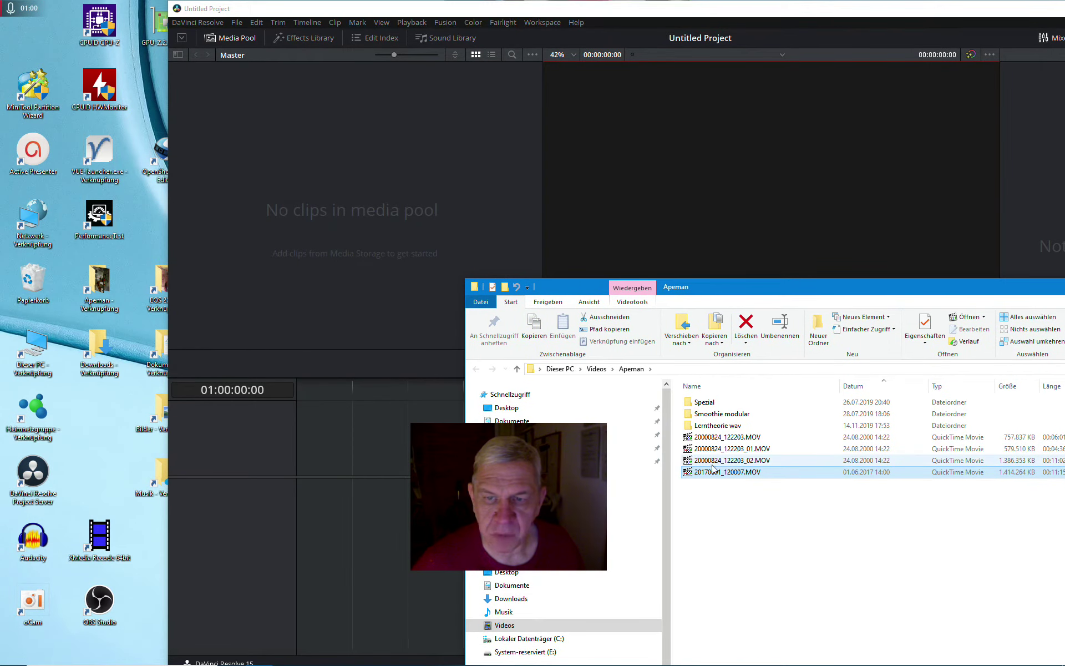
{"action": "left_click_drag", "start_coordinate": [714, 473], "coordinate": [424, 189]}
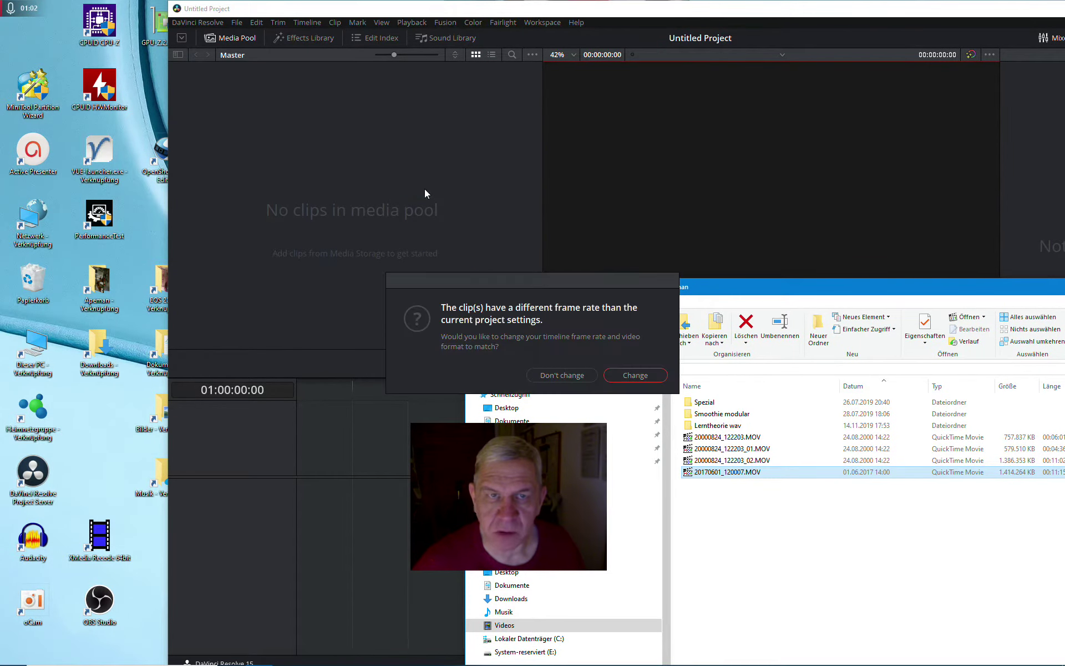
{"action": "left_click", "coordinate": [647, 377]}
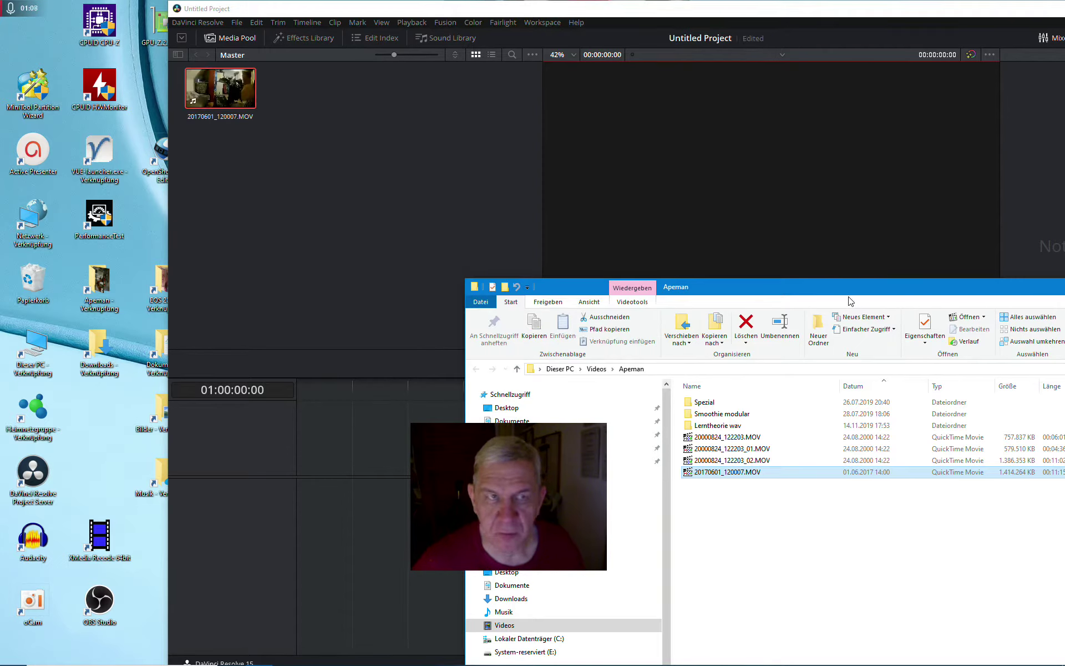
Import Blue_Danube_by_Strauss - Kopie.mp3 from the music library's Google Free > Neu folder into the media pool.
{"action": "left_click_drag", "start_coordinate": [837, 293], "coordinate": [525, 171]}
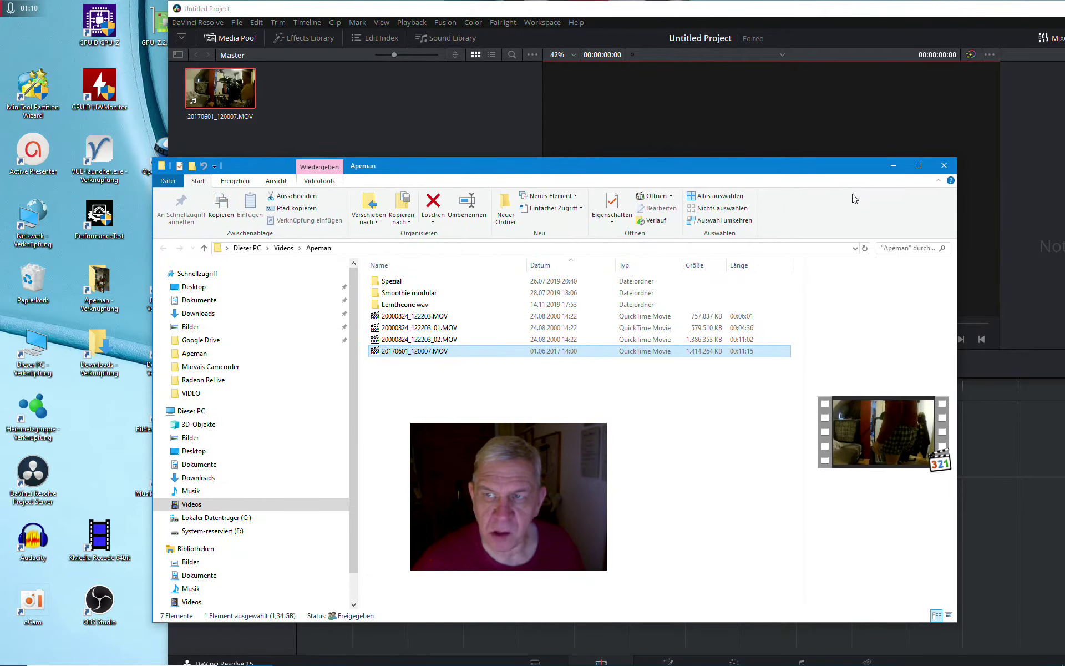
{"action": "left_click", "coordinate": [202, 602]}
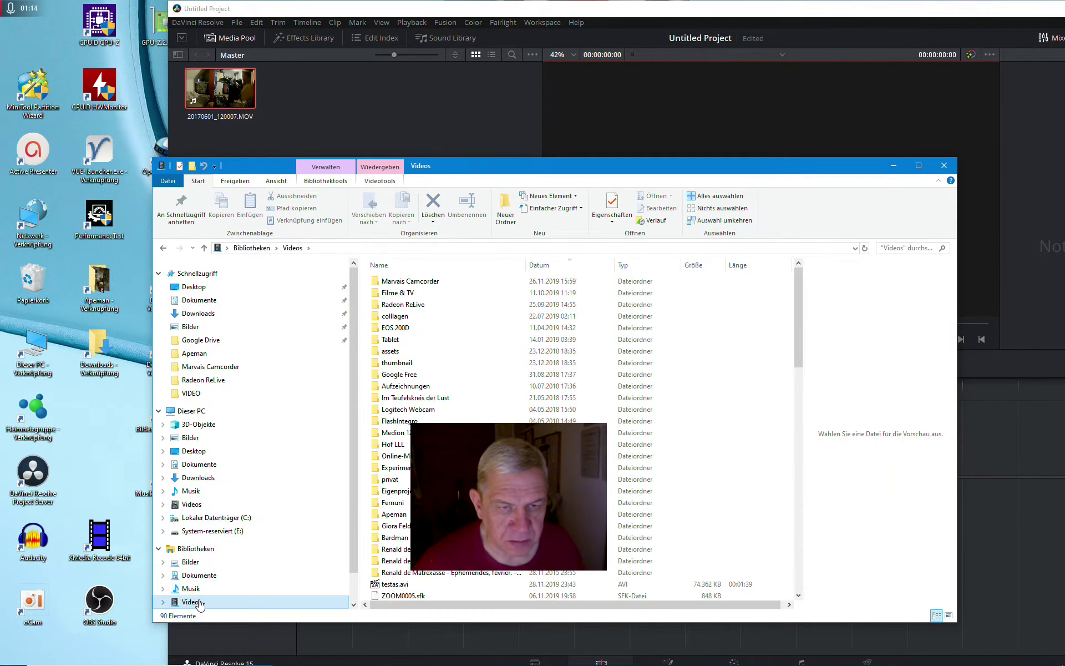
{"action": "left_click", "coordinate": [193, 589]}
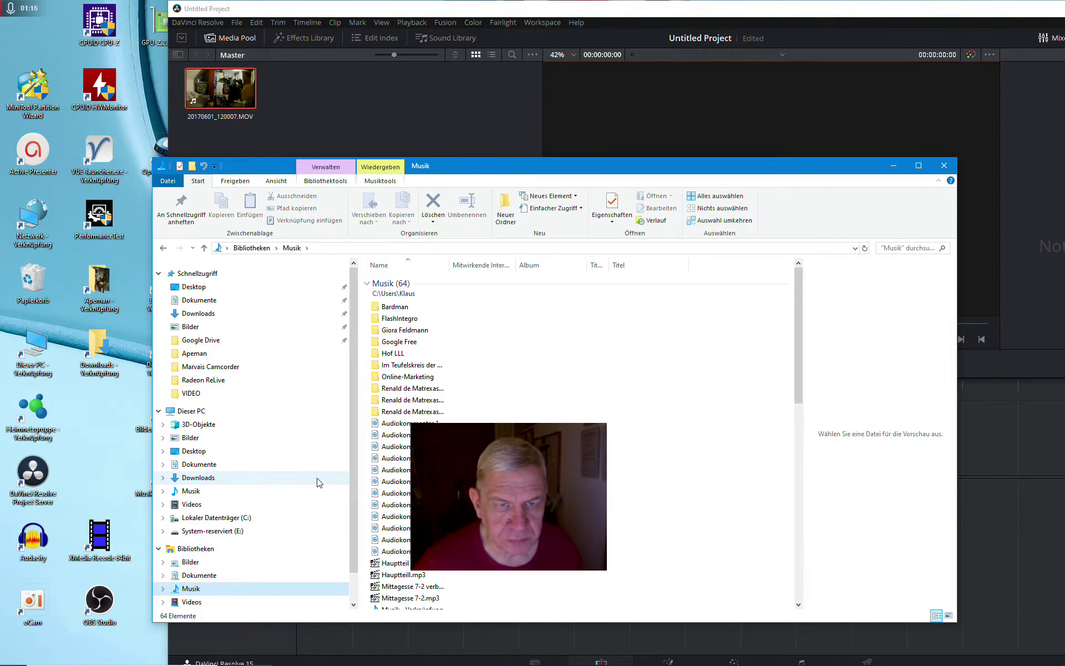
{"action": "left_click", "coordinate": [407, 342]}
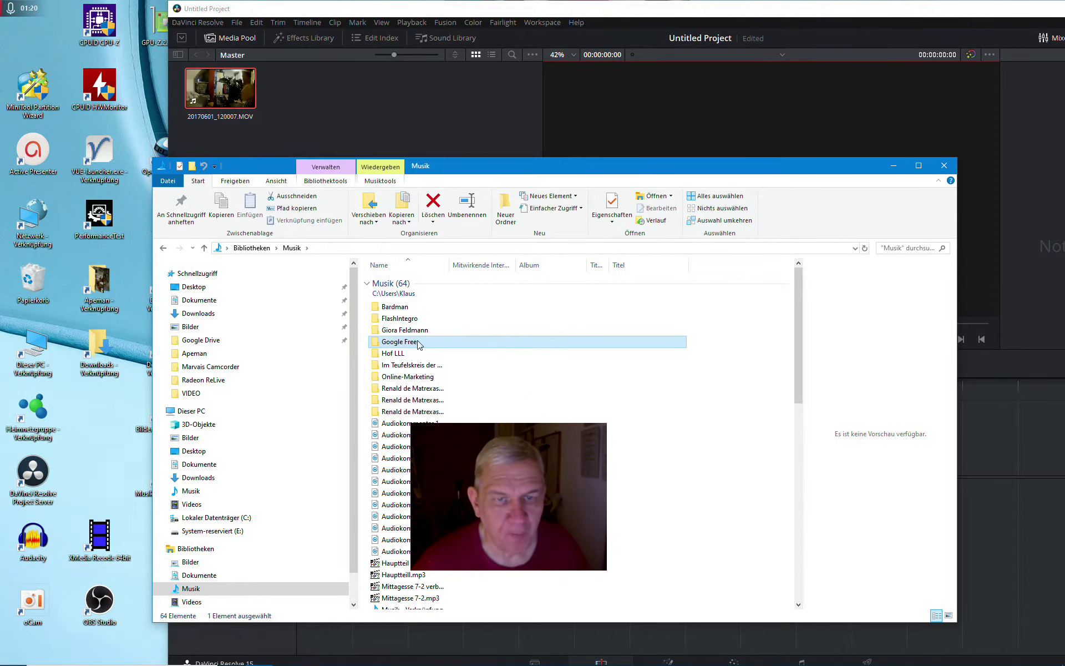
{"action": "double_click", "coordinate": [379, 344]}
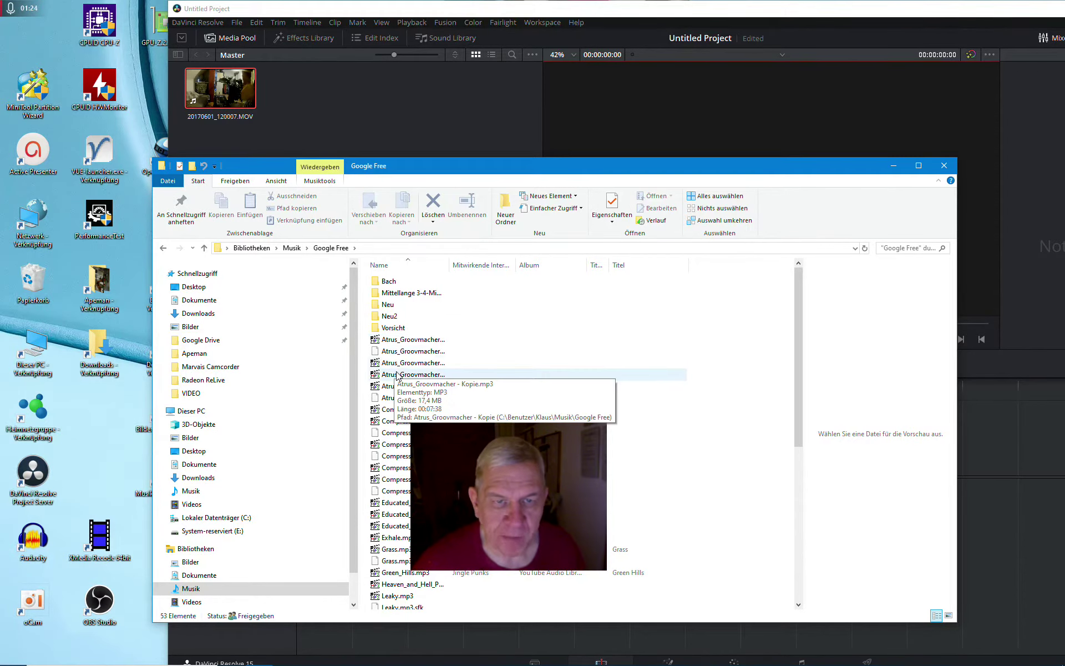
{"action": "double_click", "coordinate": [388, 306]}
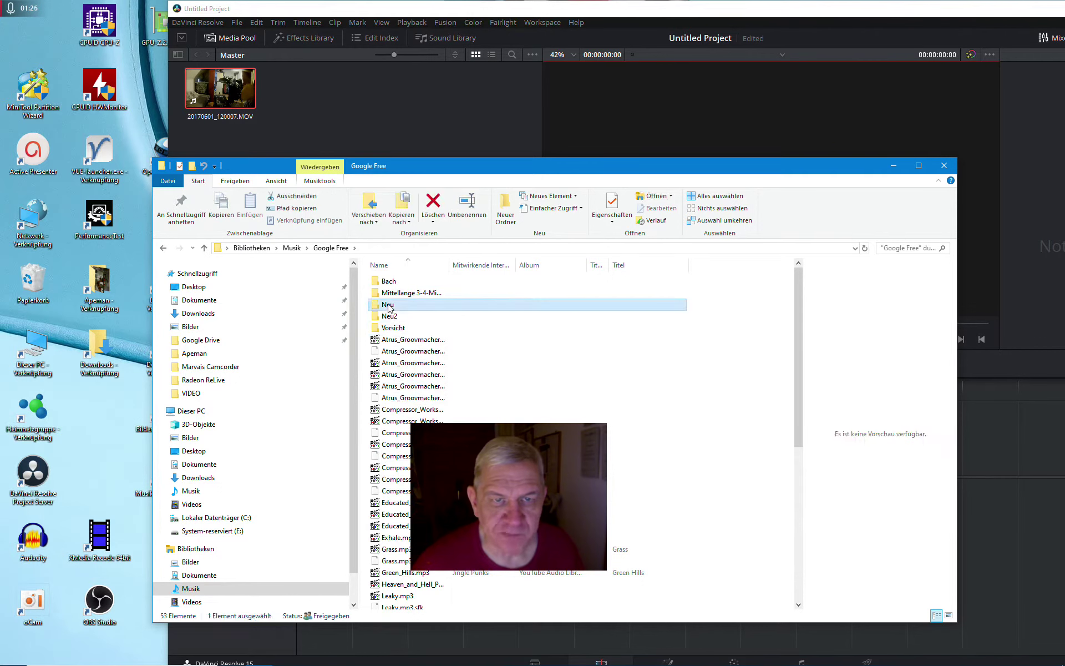
{"action": "scroll", "coordinate": [533, 393], "scroll_direction": "down", "scroll_amount": 9}
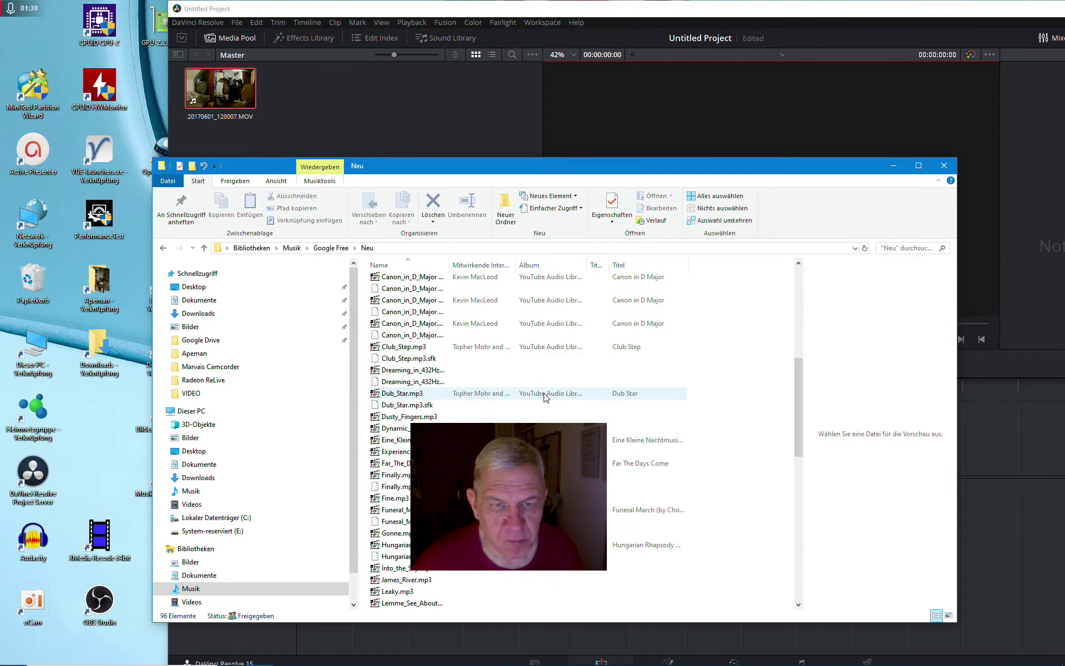
{"action": "scroll", "coordinate": [545, 396], "scroll_direction": "up", "scroll_amount": 3}
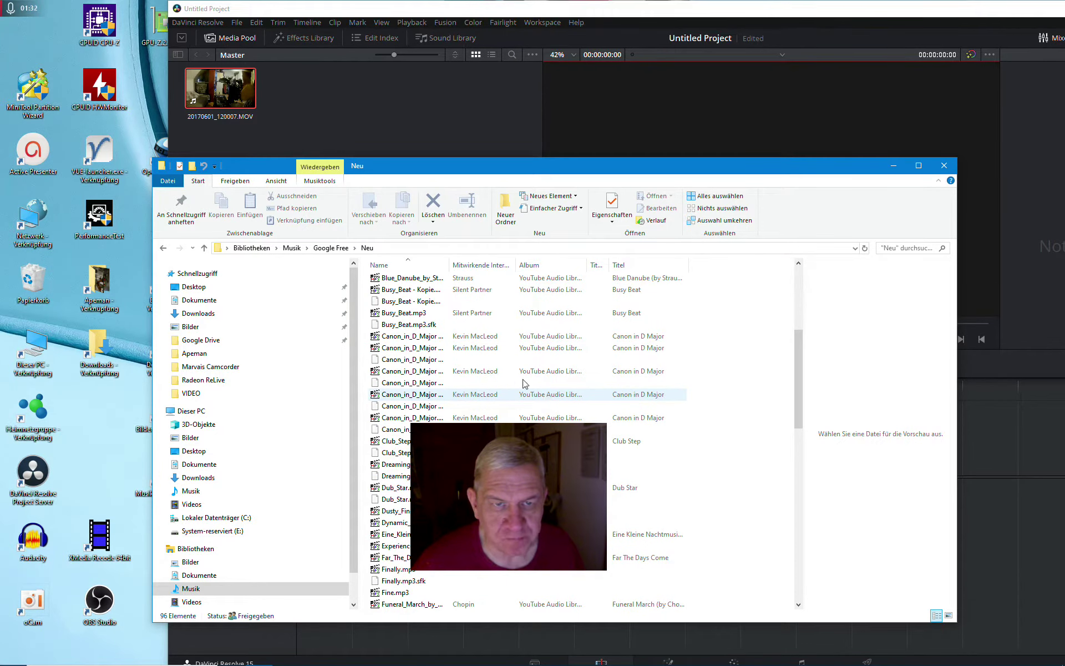
{"action": "scroll", "coordinate": [501, 382], "scroll_direction": "up", "scroll_amount": 1}
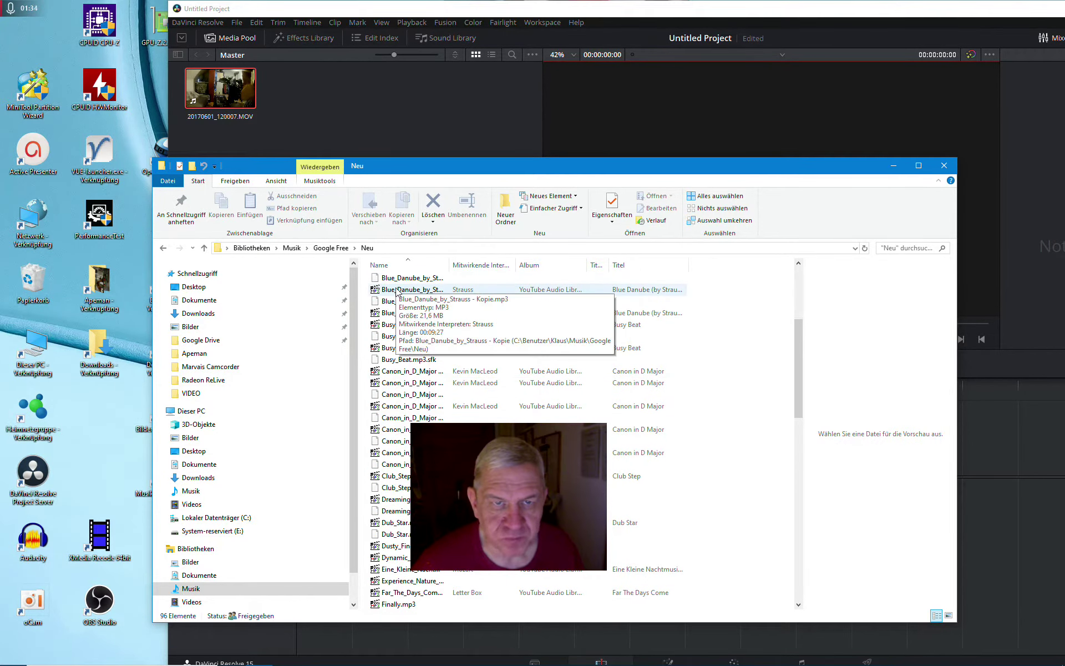
{"action": "left_click_drag", "start_coordinate": [397, 293], "coordinate": [359, 147]}
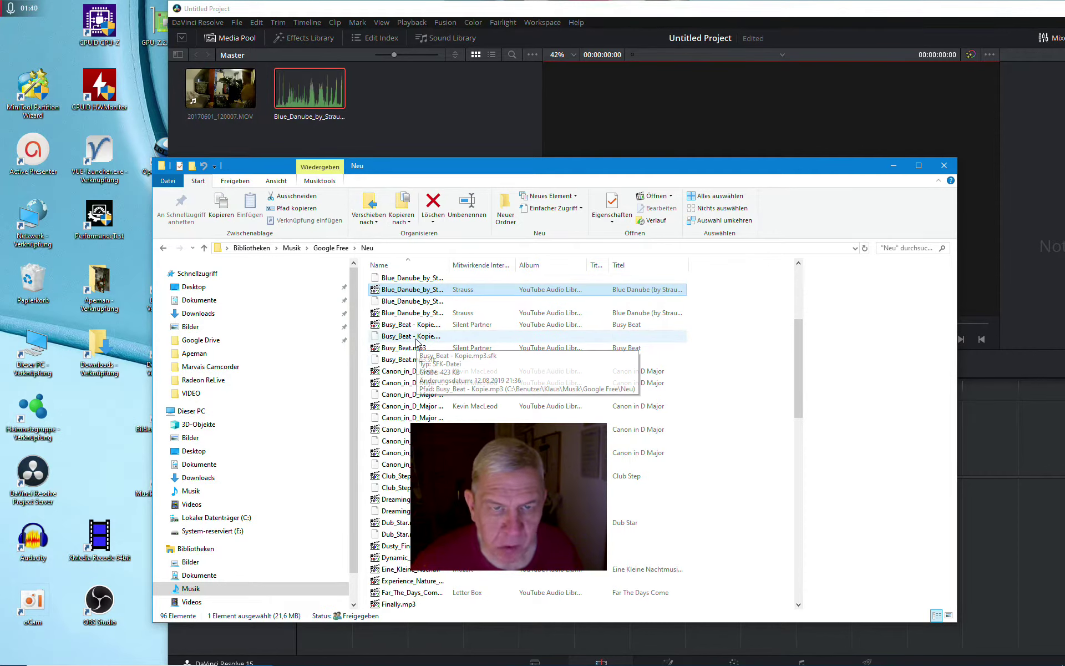
Import Busy_Beat.mp3 from the Neu folder into the media pool and close the file browser window.
{"action": "left_click_drag", "start_coordinate": [418, 340], "coordinate": [442, 134]}
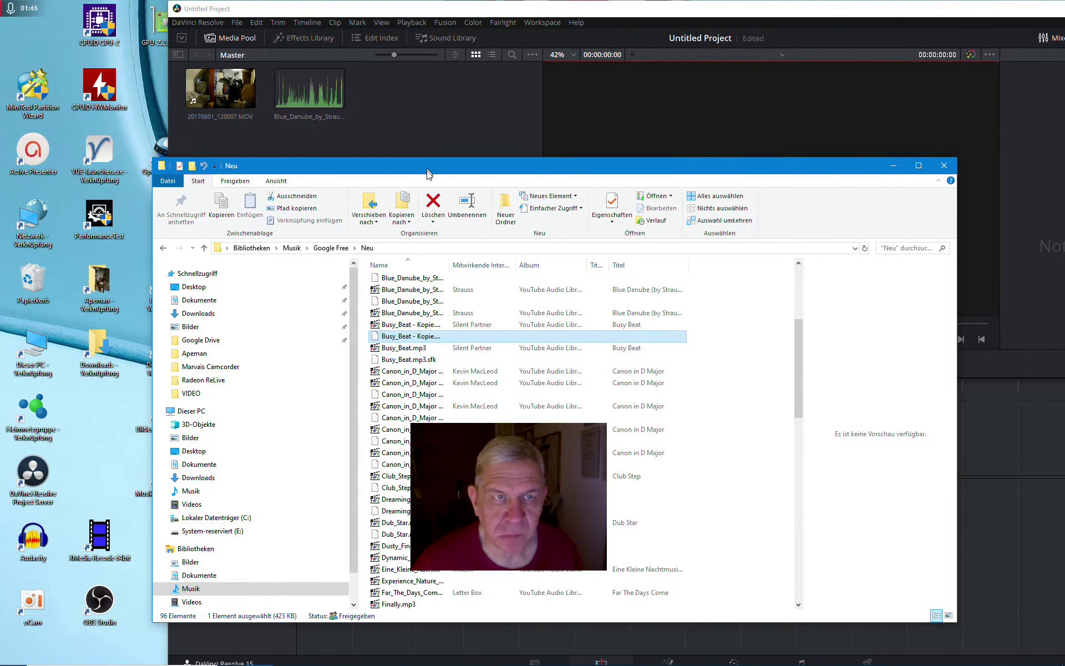
{"action": "left_click_drag", "start_coordinate": [427, 173], "coordinate": [482, 171]}
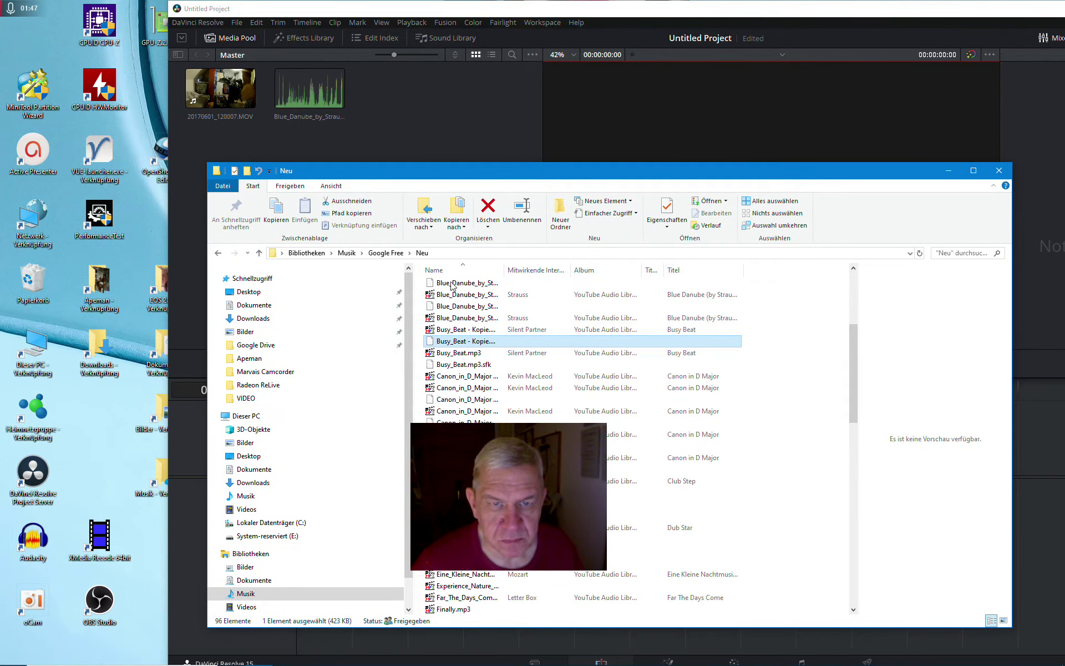
{"action": "left_click_drag", "start_coordinate": [453, 353], "coordinate": [423, 134]}
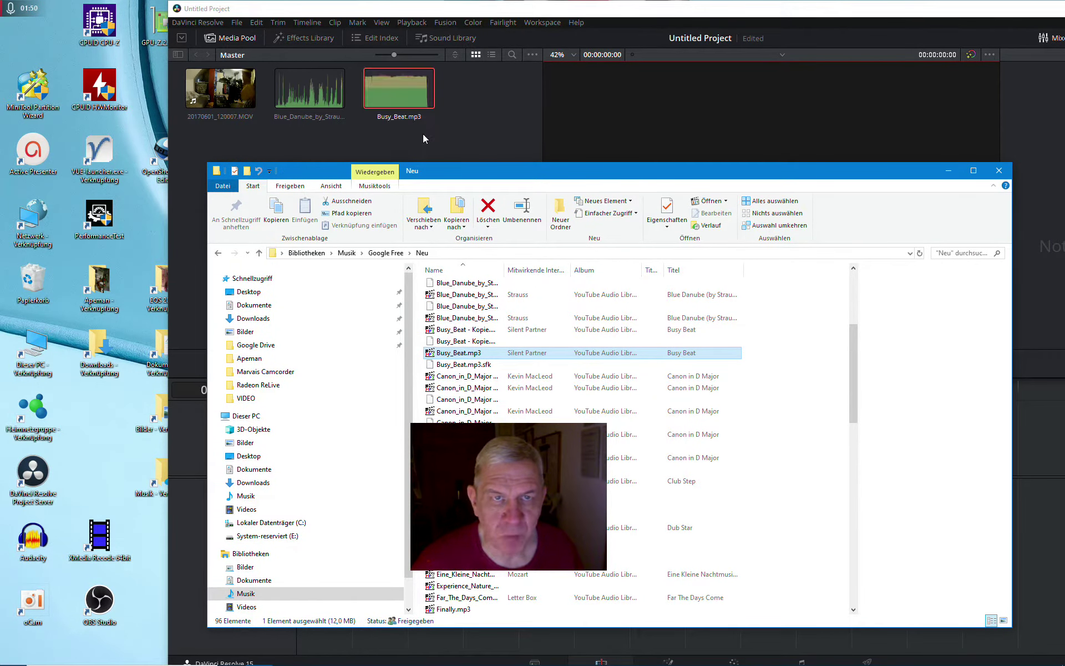
{"action": "left_click", "coordinate": [1001, 171]}
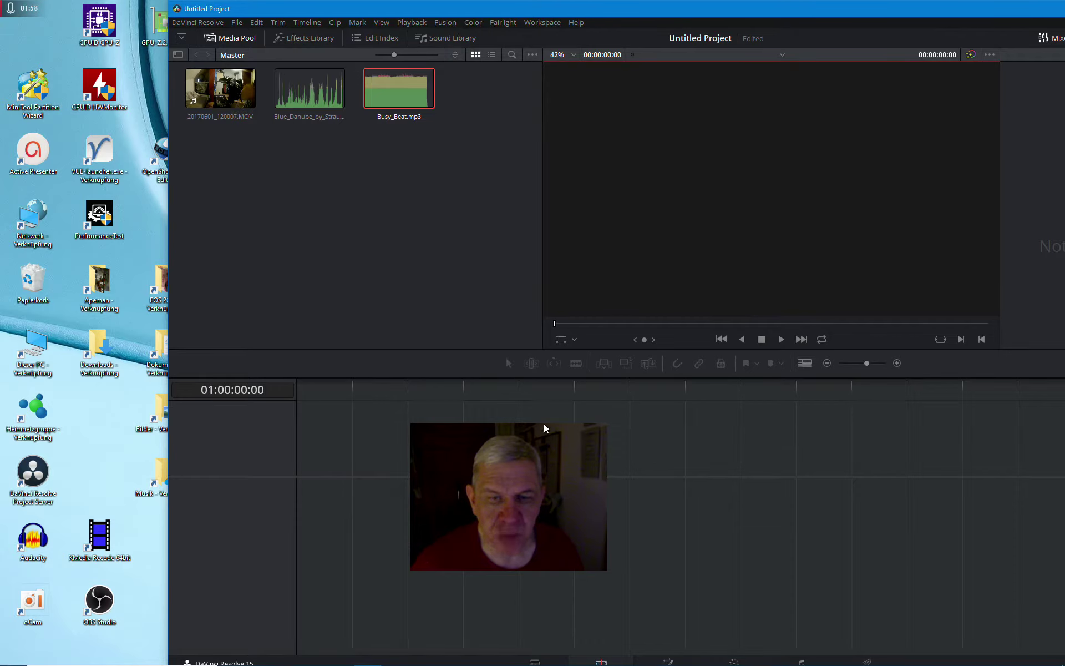
Place the 20170601_120007.MOV clip at the start of a new timeline.
{"action": "left_click_drag", "start_coordinate": [643, 18], "coordinate": [543, 18]}
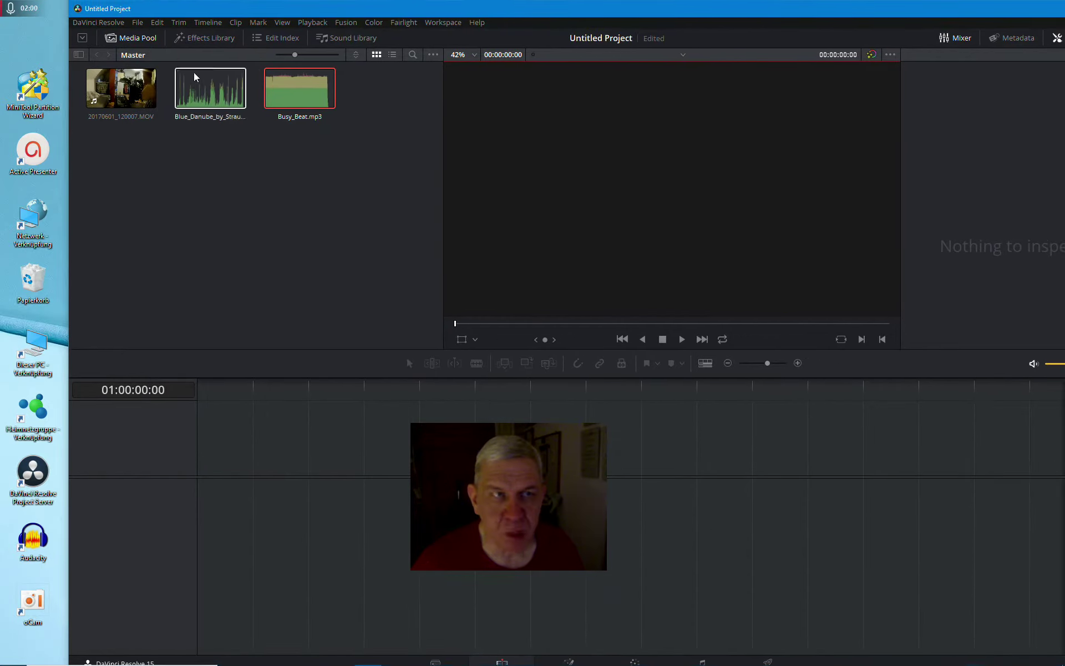
{"action": "left_click", "coordinate": [134, 89]}
{"action": "left_click_drag", "start_coordinate": [135, 88], "coordinate": [244, 518]}
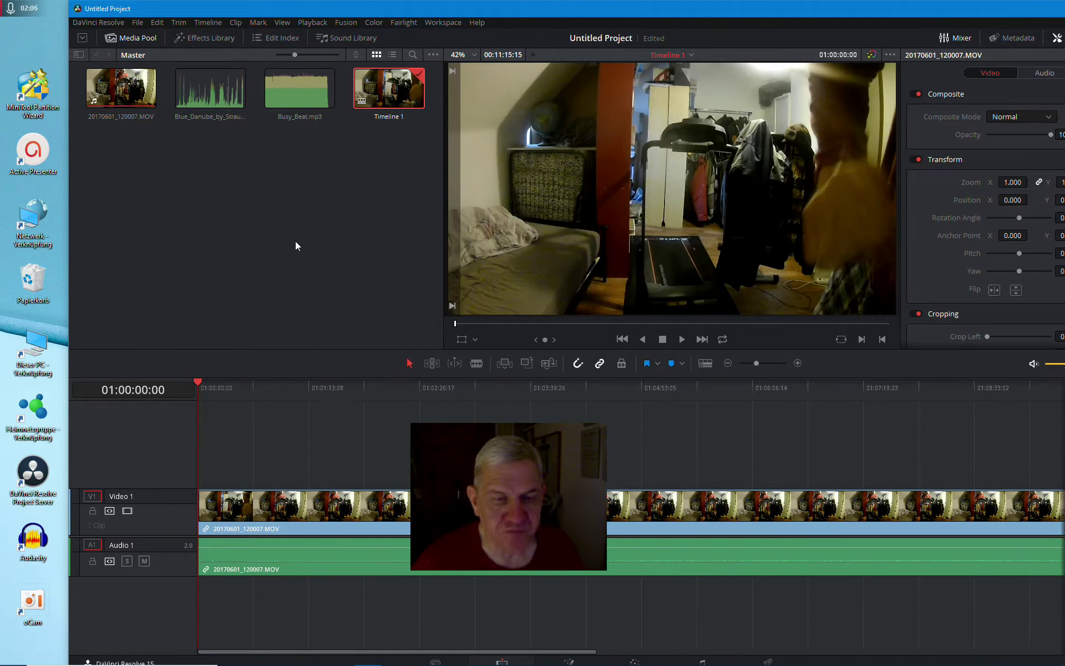
Add a basic Text title on a new video track above the start of the clip.
{"action": "left_click", "coordinate": [205, 41]}
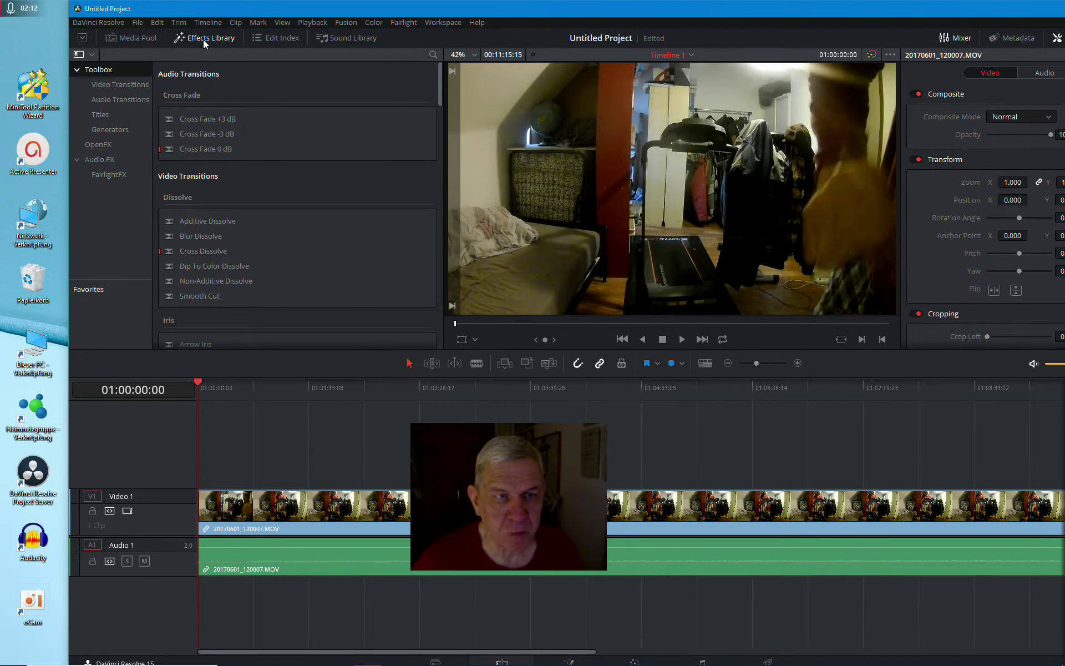
{"action": "left_click", "coordinate": [110, 115]}
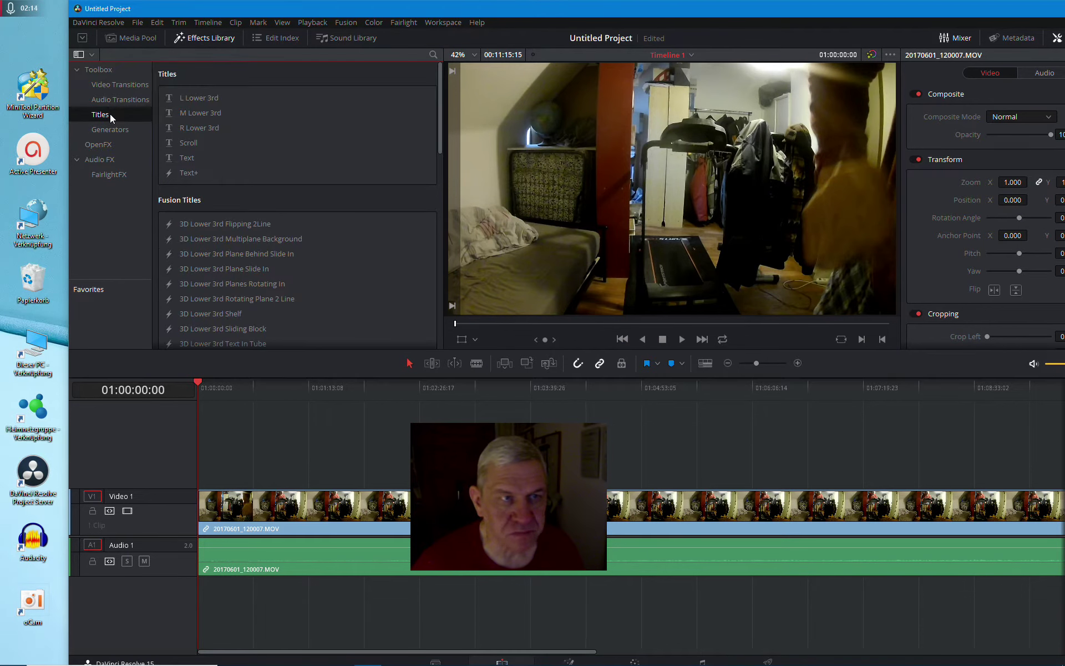
{"action": "left_click", "coordinate": [182, 159]}
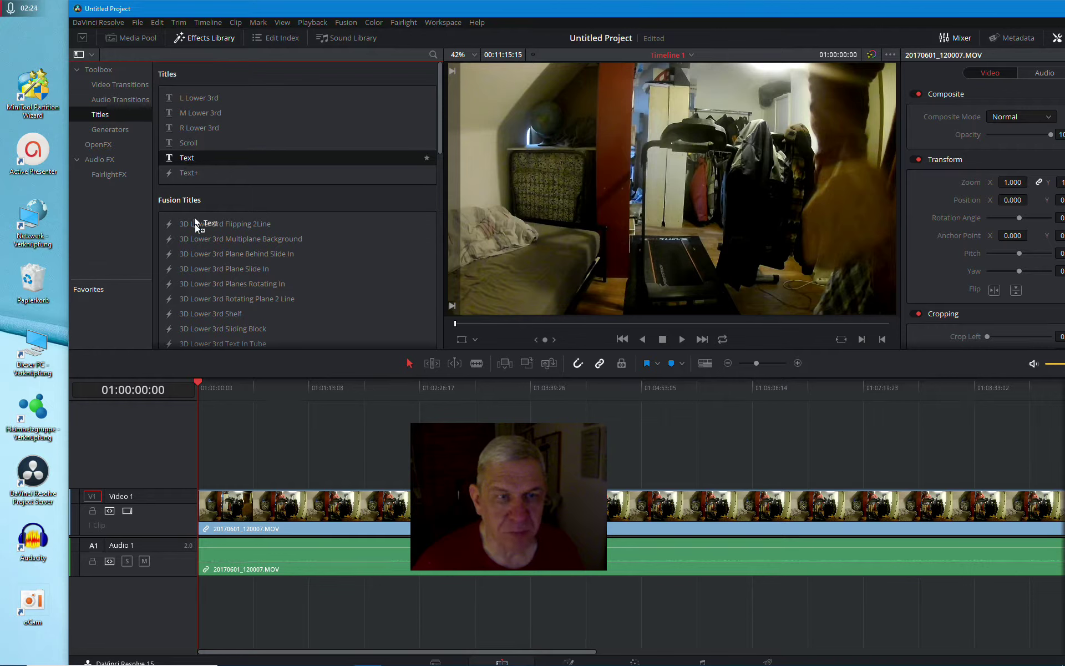
{"action": "mouse_move", "coordinate": [193, 467]}
{"action": "left_mouse_down"}
{"action": "mouse_move", "coordinate": [213, 478]}
{"action": "mouse_move", "coordinate": [203, 475]}
{"action": "left_mouse_up"}
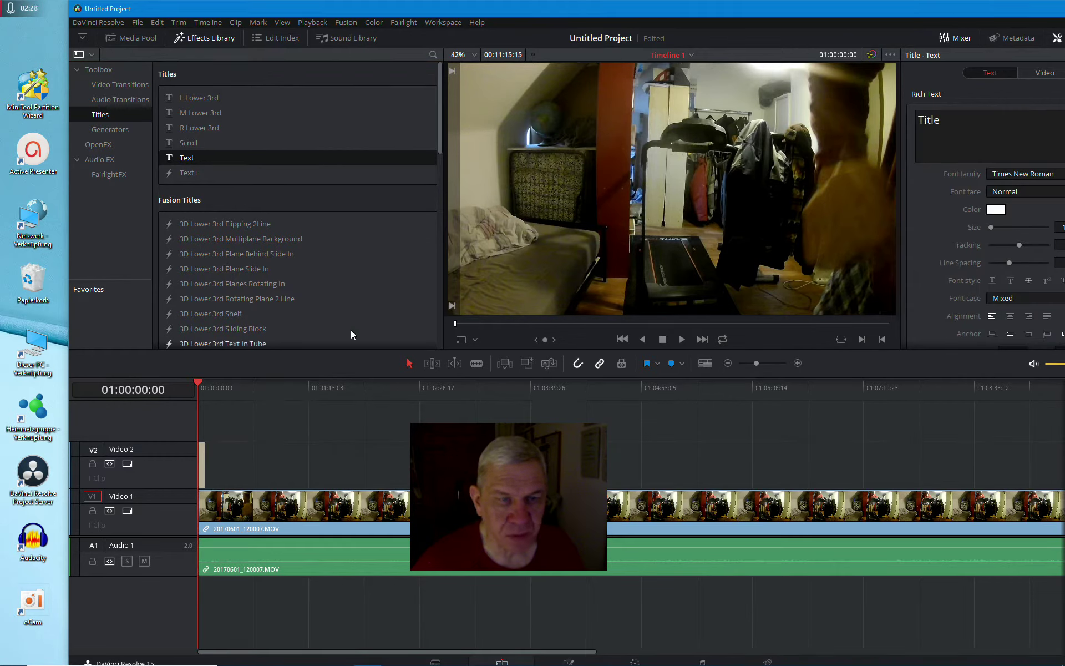
Replace the title's placeholder text with three lines: "Ergo32", "Ergometer" and "4-12-19".
{"action": "left_click_drag", "start_coordinate": [695, 16], "coordinate": [656, 18]}
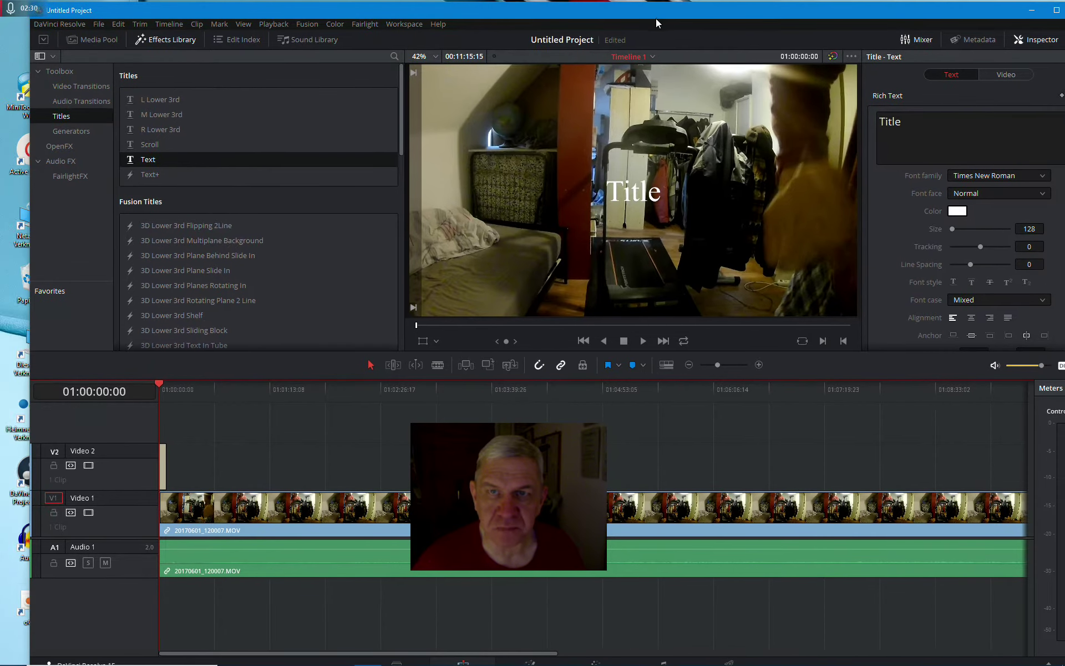
{"action": "left_click", "coordinate": [937, 135]}
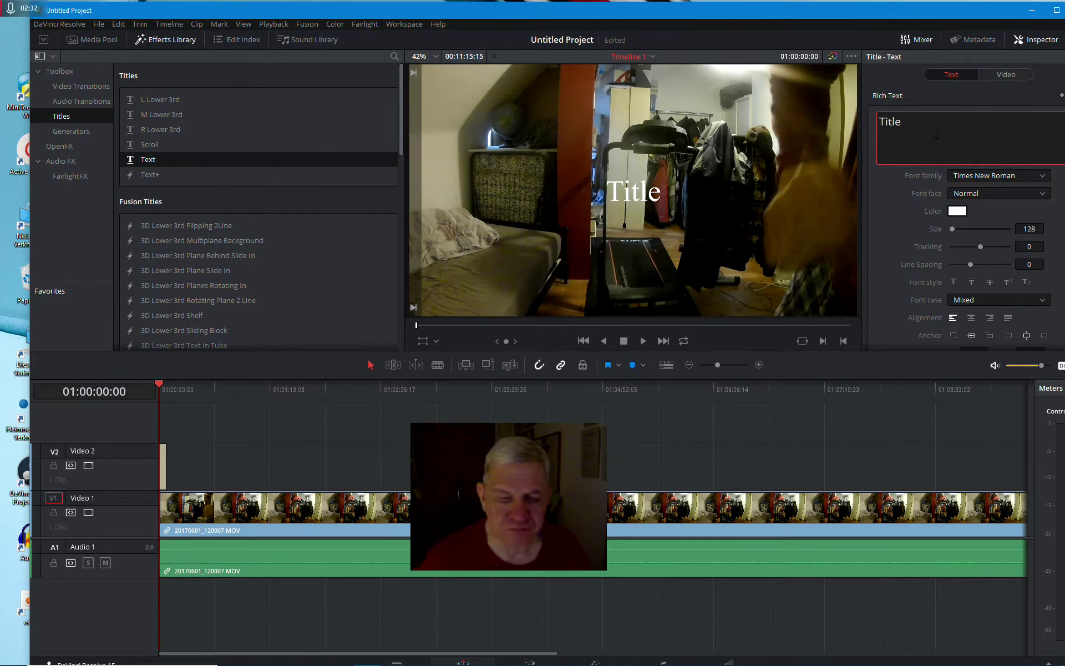
{"action": "key", "text": "BackSpace"}
{"action": "key", "text": "BackSpace"}
{"action": "key", "text": "BackSpace"}
{"action": "key", "text": "BackSpace"}
{"action": "key", "text": "BackSpace"}
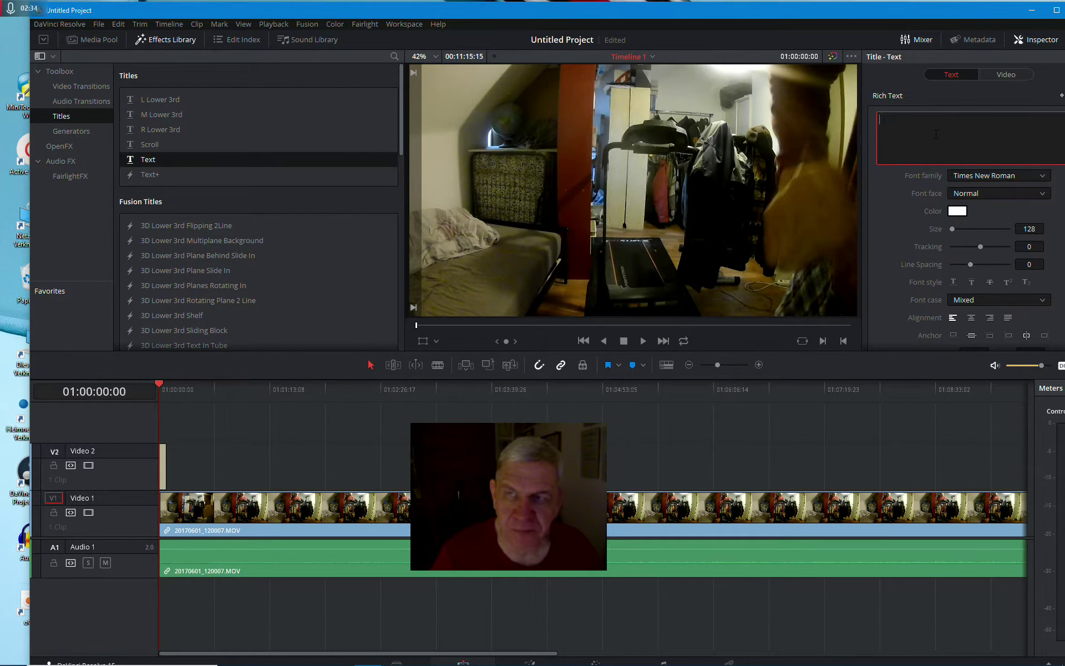
{"action": "type", "text": "Ergo32"}
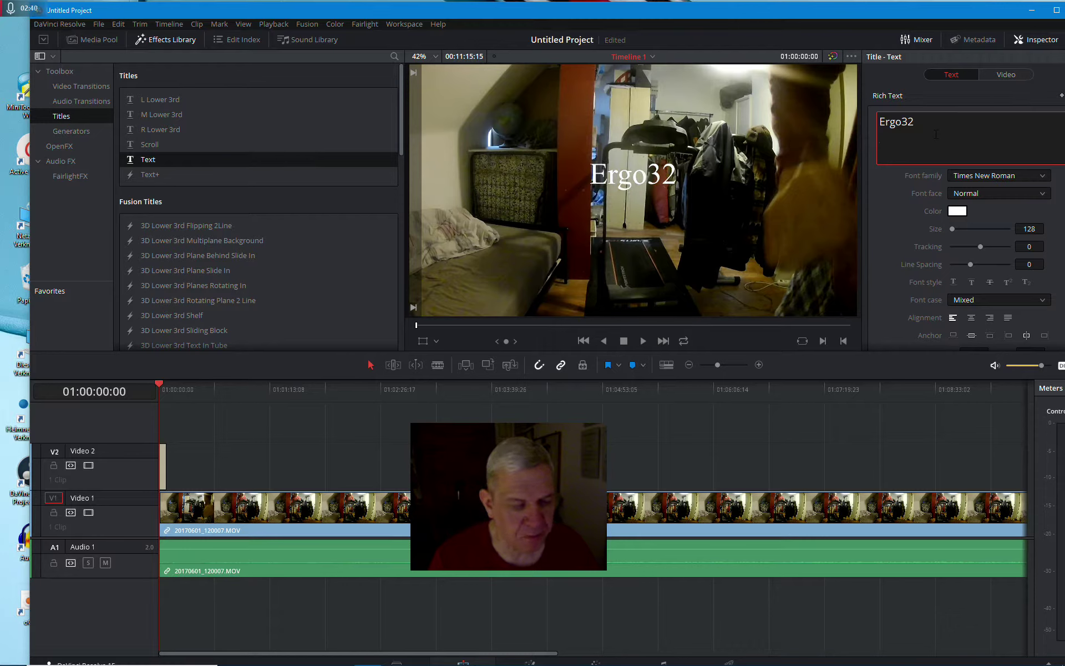
{"action": "type", "text": "Er"}
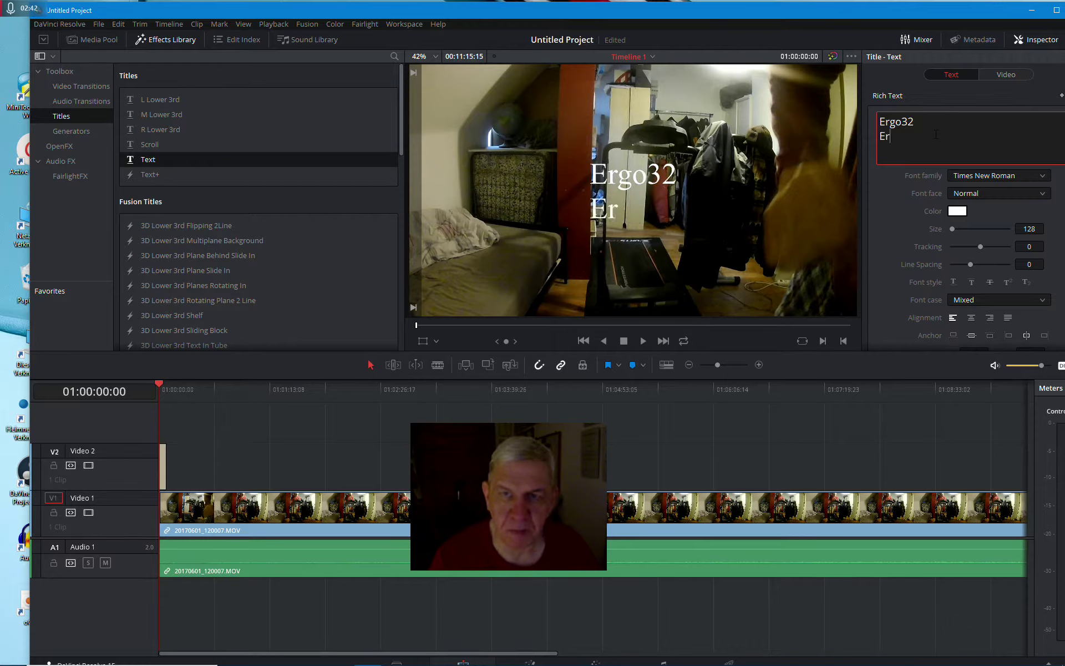
{"action": "type", "text": "gometer "}
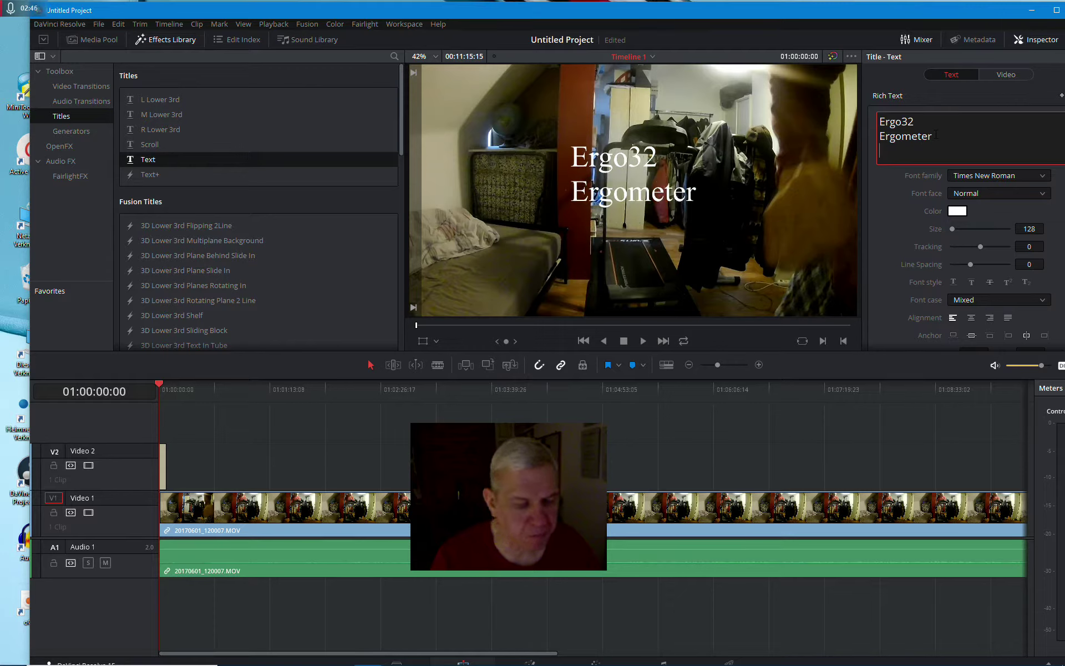
{"action": "type", "text": "4-"}
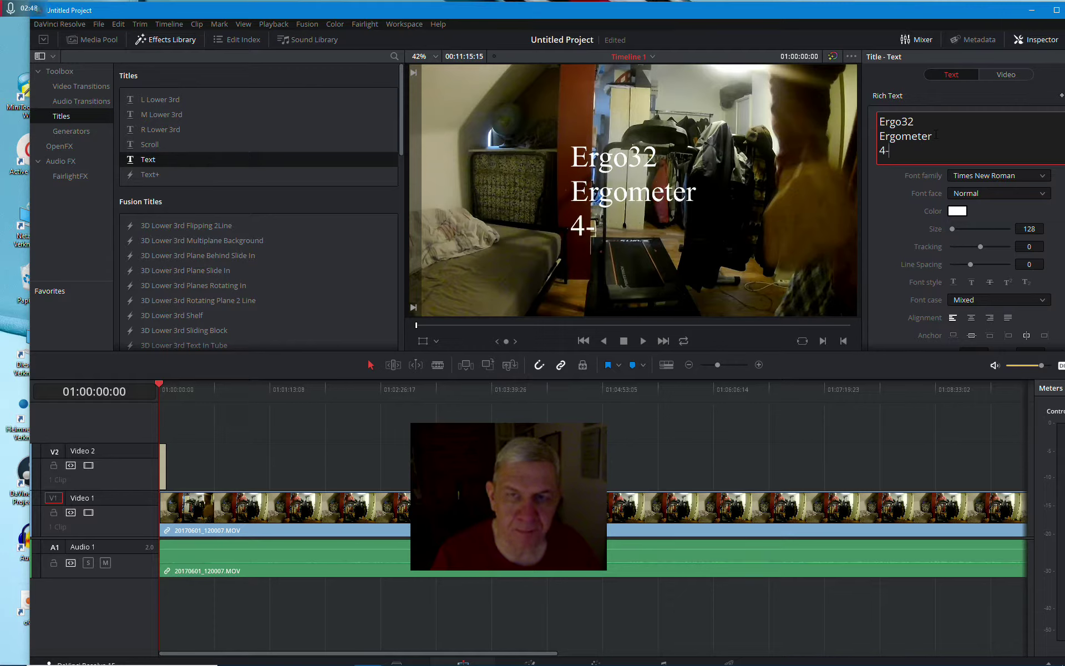
{"action": "type", "text": "12-19"}
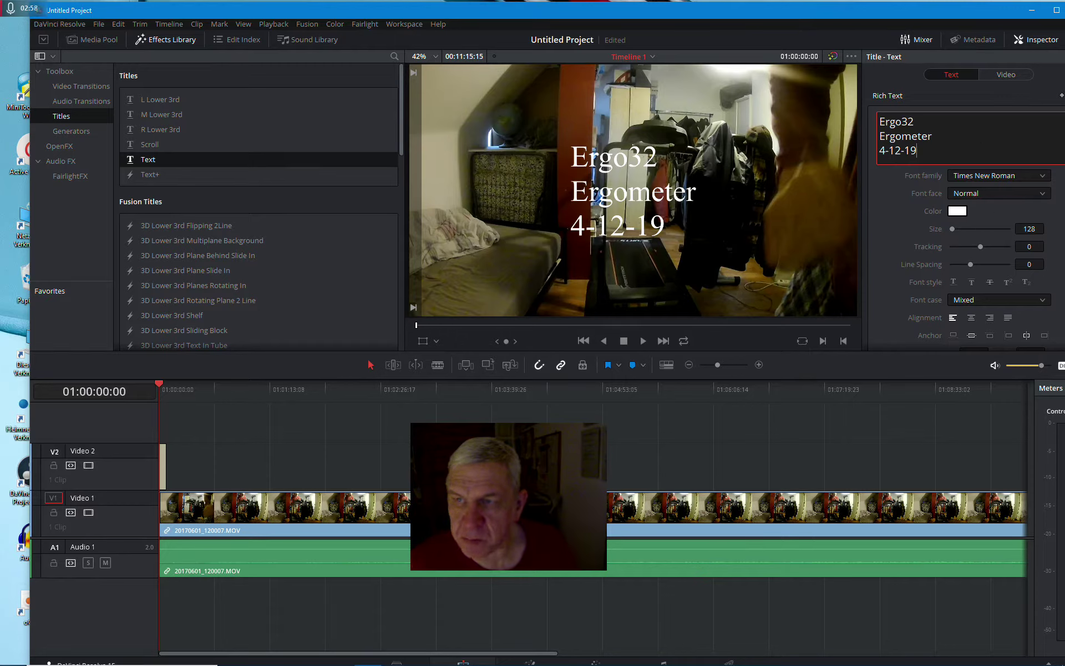
Set the title's font face to Bold and enlarge its font size to about 192.
{"action": "left_click", "coordinate": [1043, 199]}
{"action": "left_click", "coordinate": [1045, 198]}
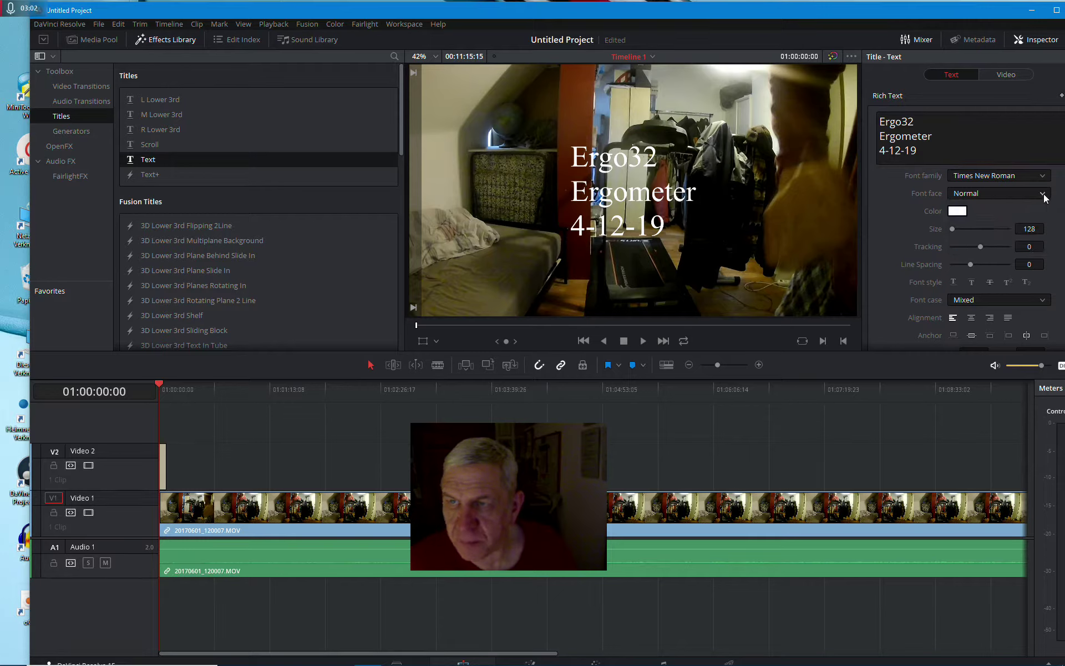
{"action": "left_click", "coordinate": [1044, 198]}
{"action": "left_click", "coordinate": [964, 221]}
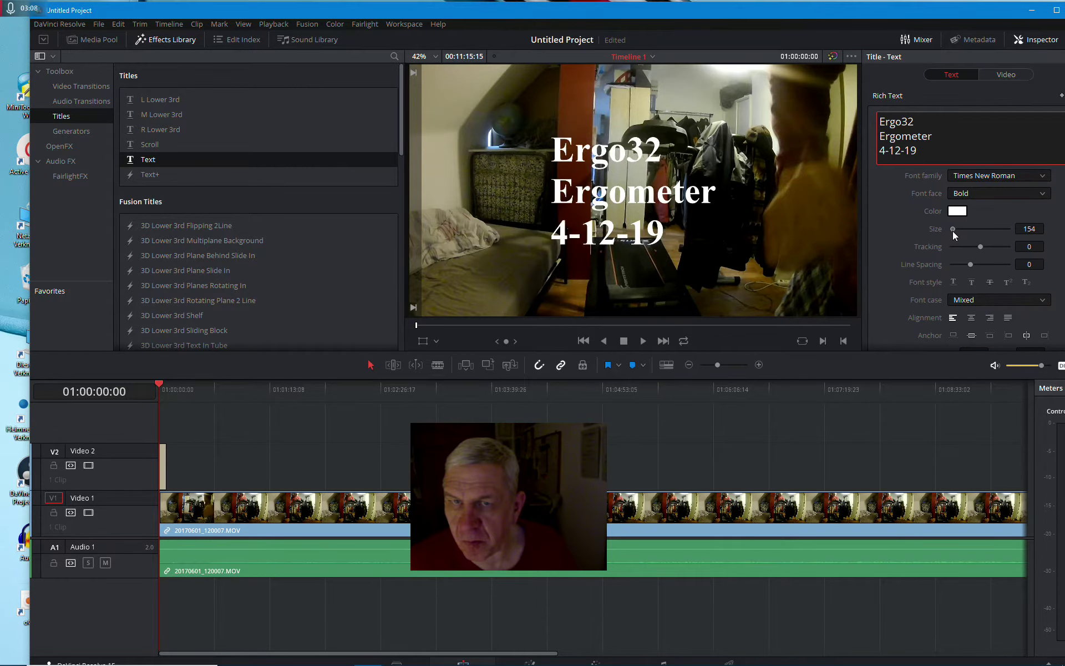
{"action": "left_click_drag", "start_coordinate": [953, 230], "coordinate": [954, 230]}
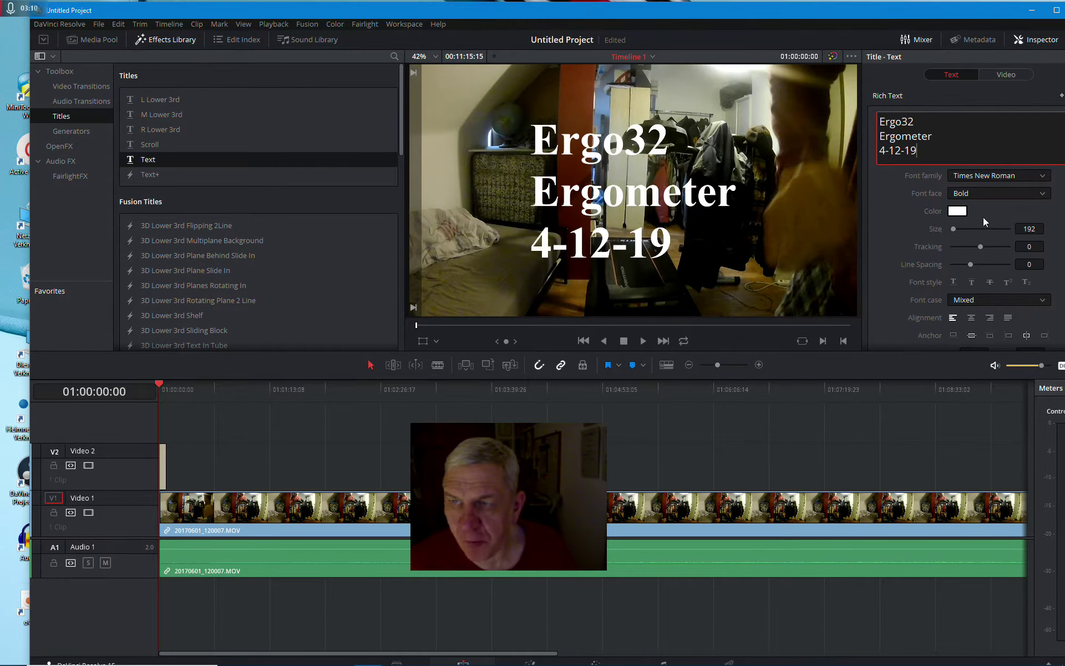
Change the title's text color to orange #ff5500.
{"action": "left_click", "coordinate": [959, 211]}
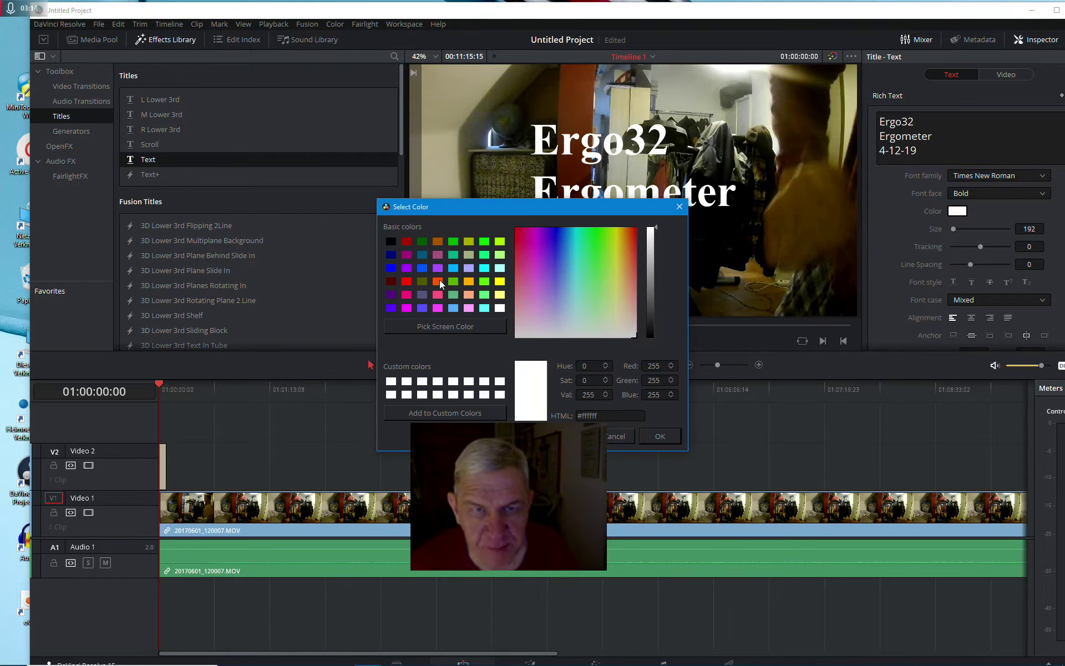
{"action": "left_click", "coordinate": [437, 283]}
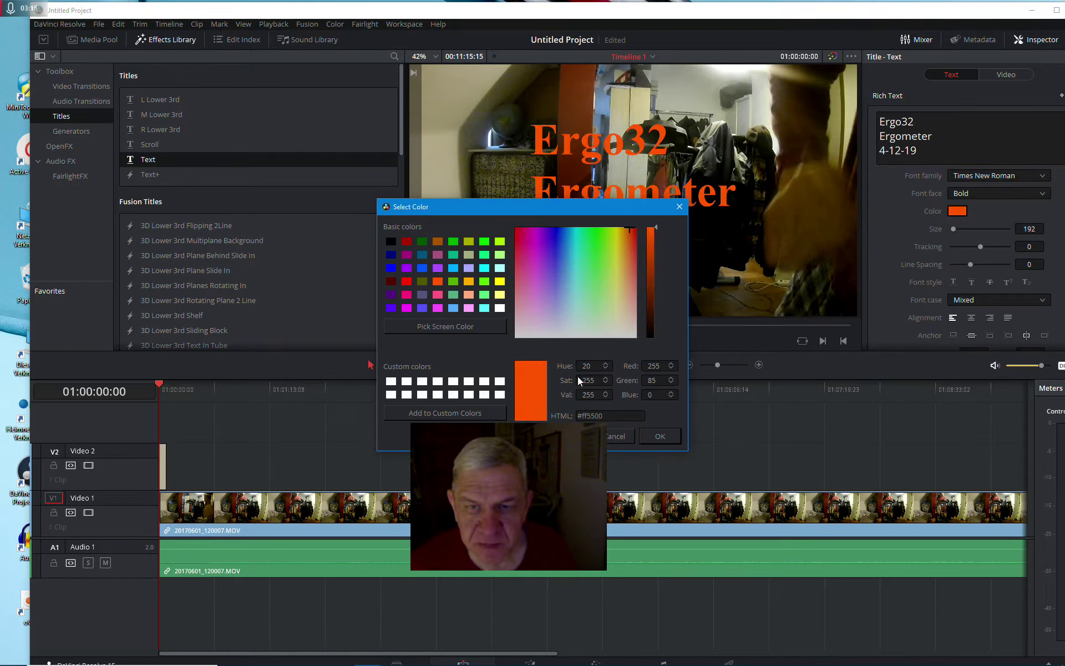
{"action": "left_click", "coordinate": [660, 436]}
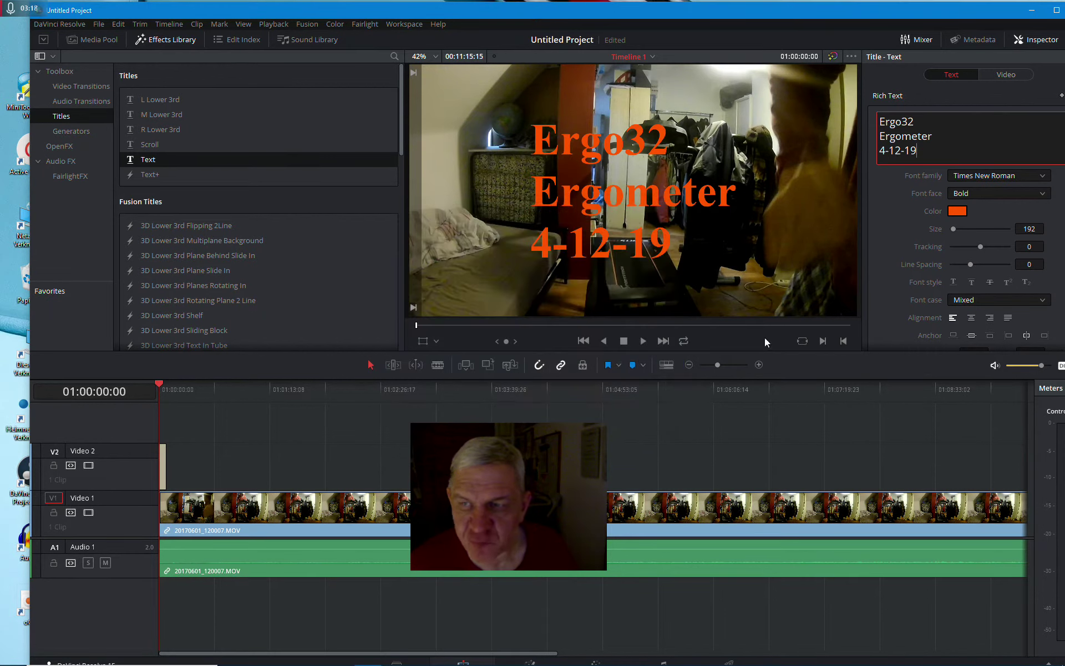
{"action": "scroll", "coordinate": [935, 269], "scroll_direction": "down", "scroll_amount": 4}
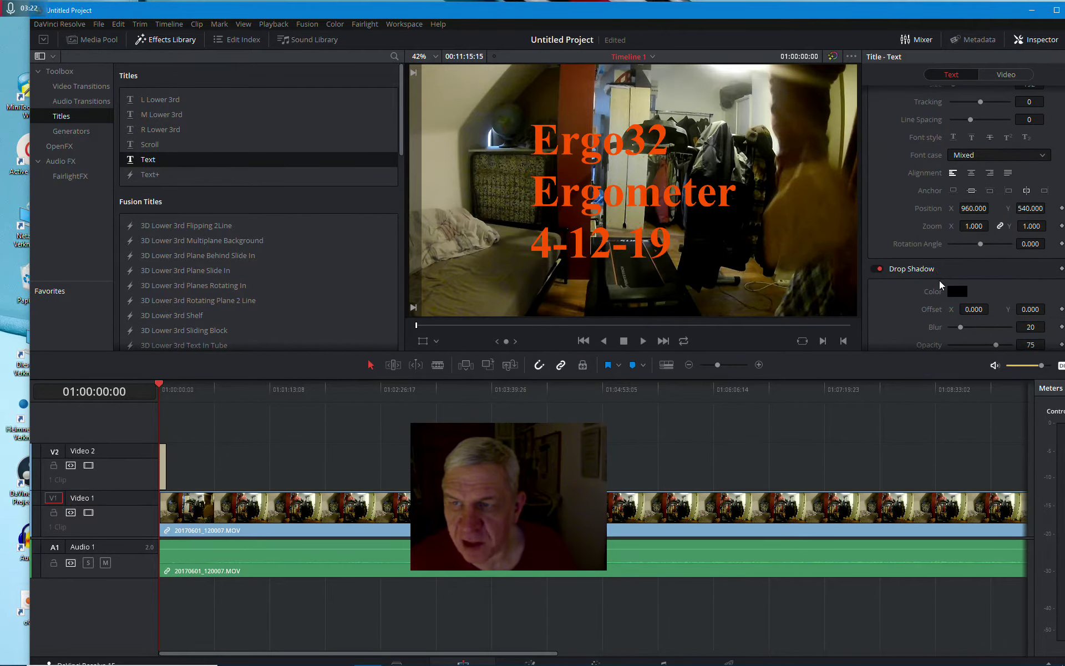
{"action": "left_click", "coordinate": [952, 292]}
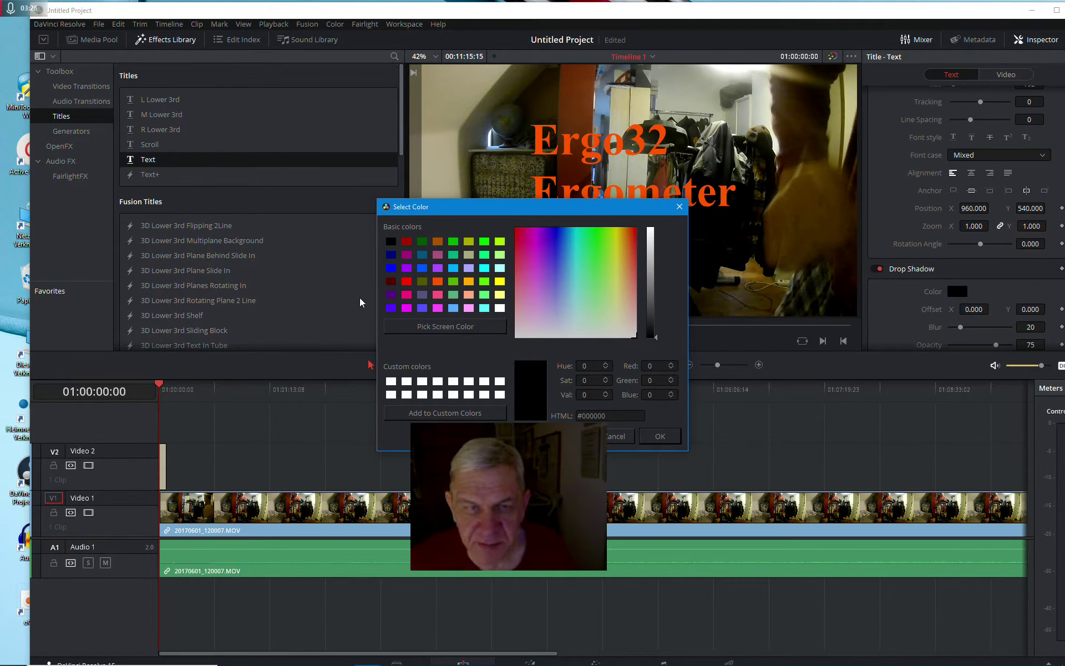
{"action": "left_click", "coordinate": [393, 270]}
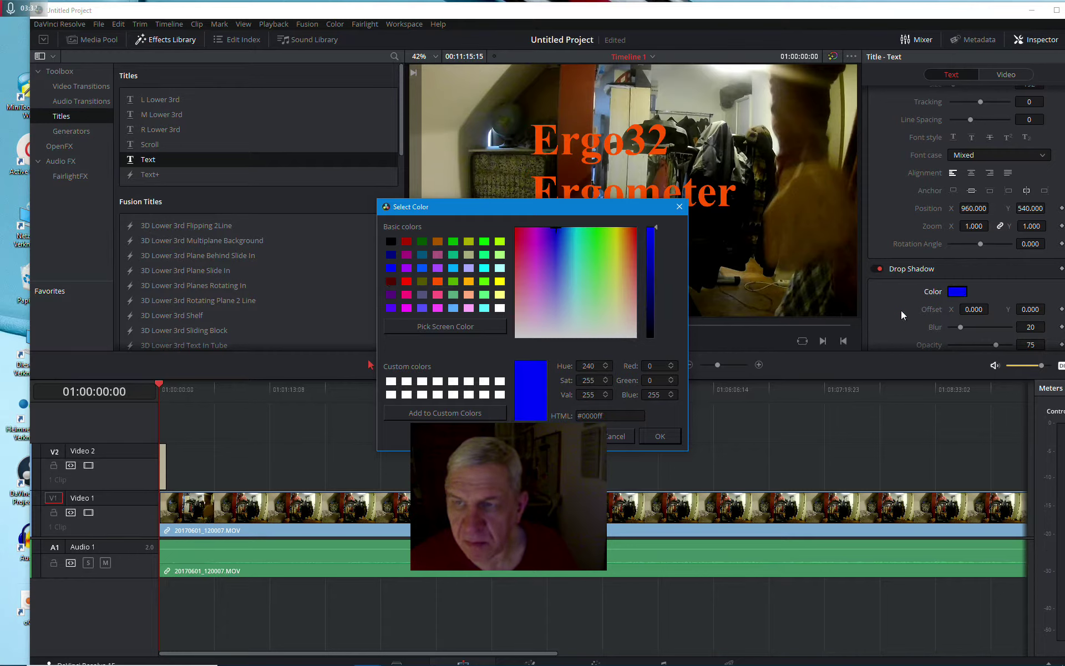
{"action": "left_click", "coordinate": [621, 436]}
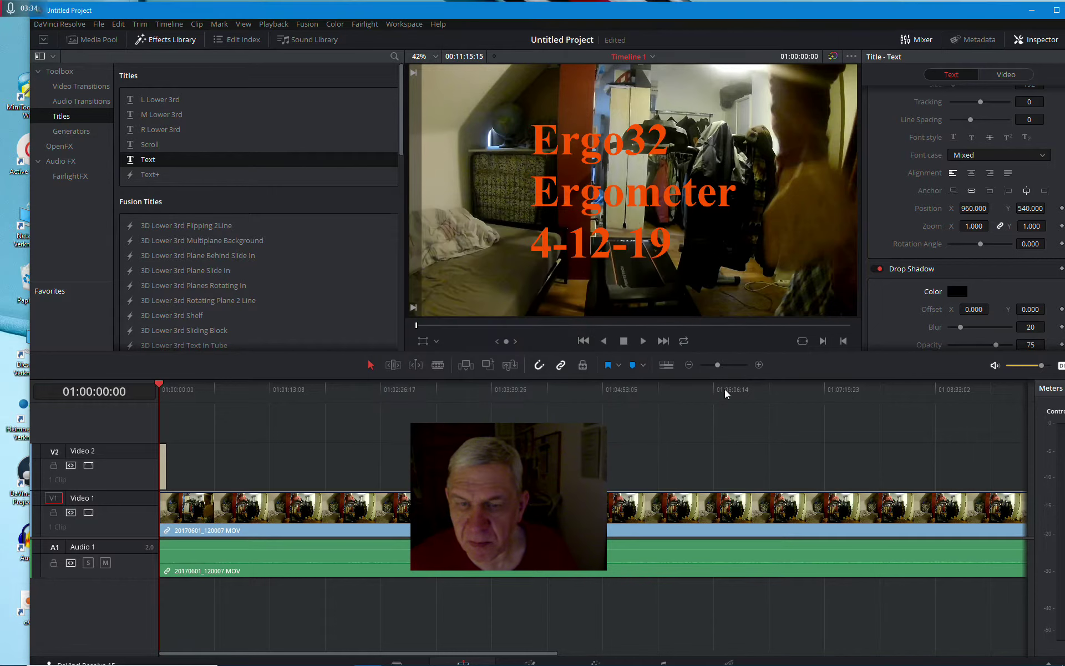
Give the title text a blue #0000ff stroke with a size of 7.
{"action": "scroll", "coordinate": [888, 321], "scroll_direction": "down", "scroll_amount": 1}
{"action": "scroll", "coordinate": [948, 304], "scroll_direction": "down", "scroll_amount": 3}
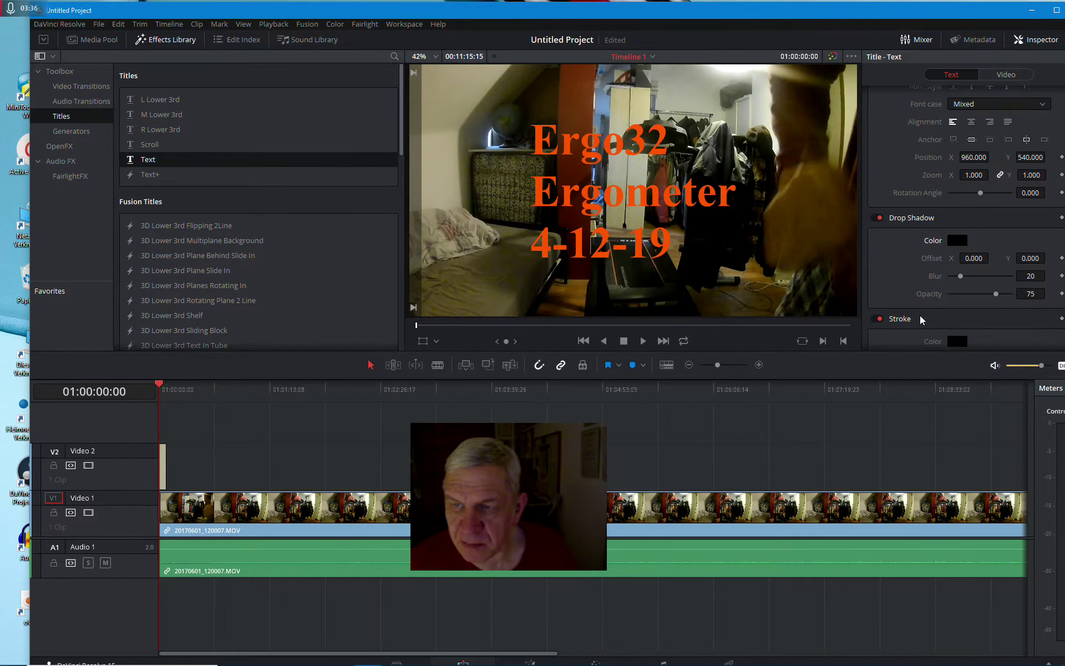
{"action": "left_click", "coordinate": [958, 275]}
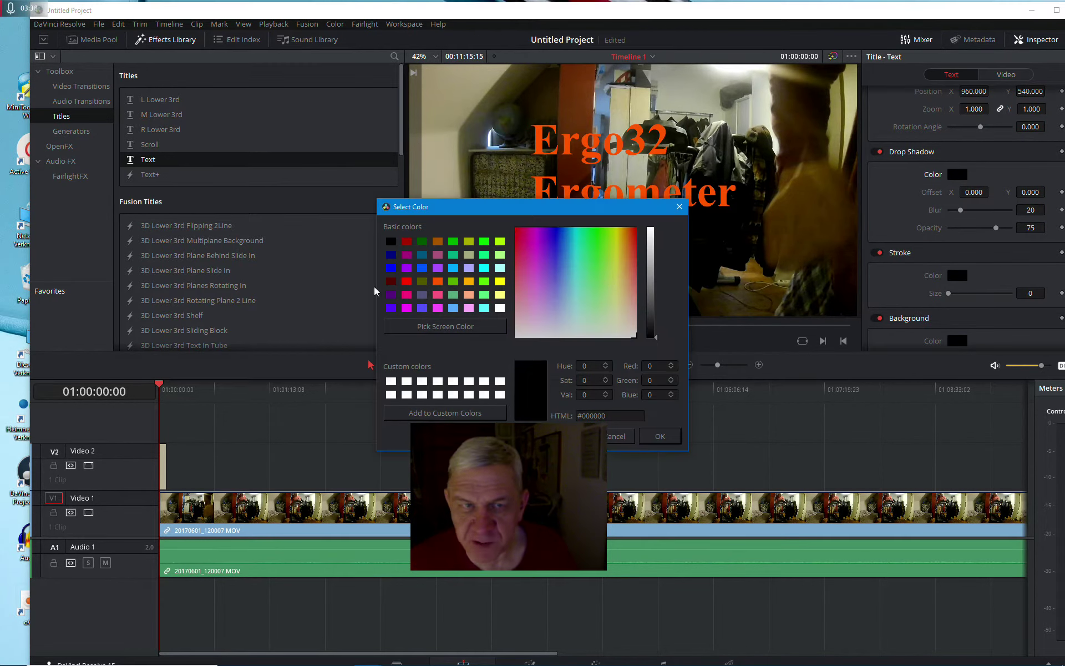
{"action": "left_click", "coordinate": [390, 269]}
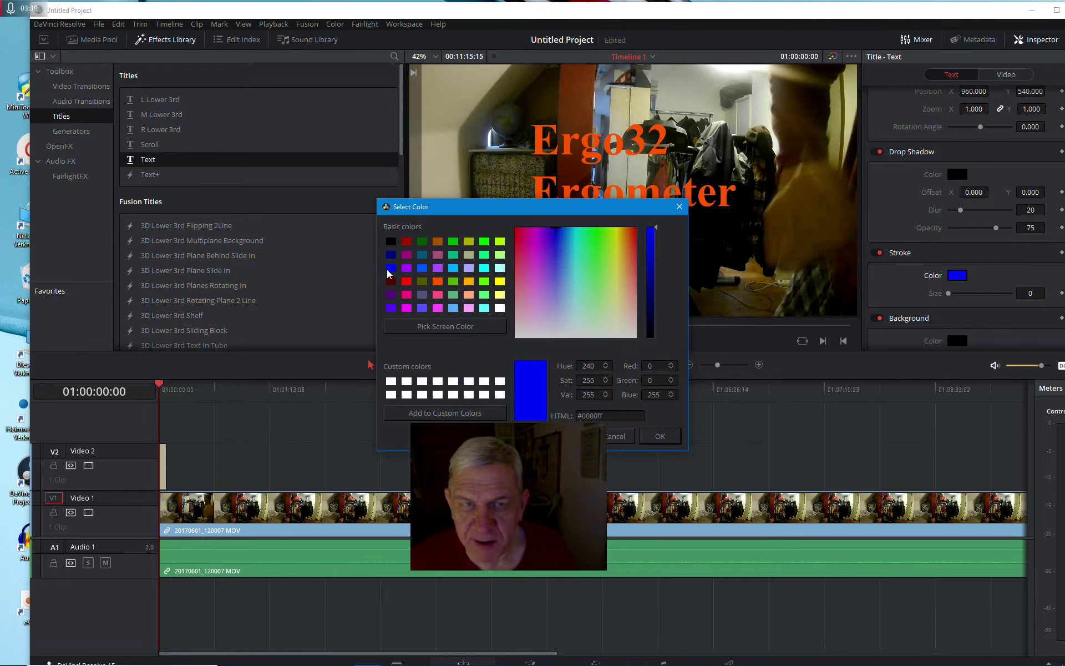
{"action": "left_click", "coordinate": [650, 436]}
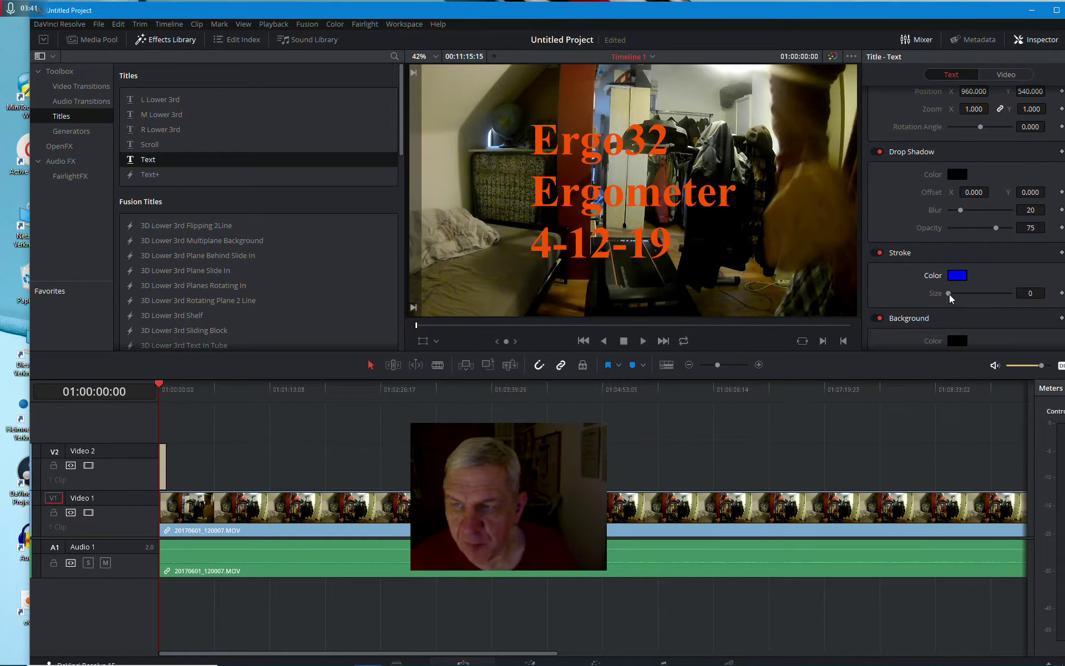
{"action": "left_click_drag", "start_coordinate": [950, 298], "coordinate": [980, 300]}
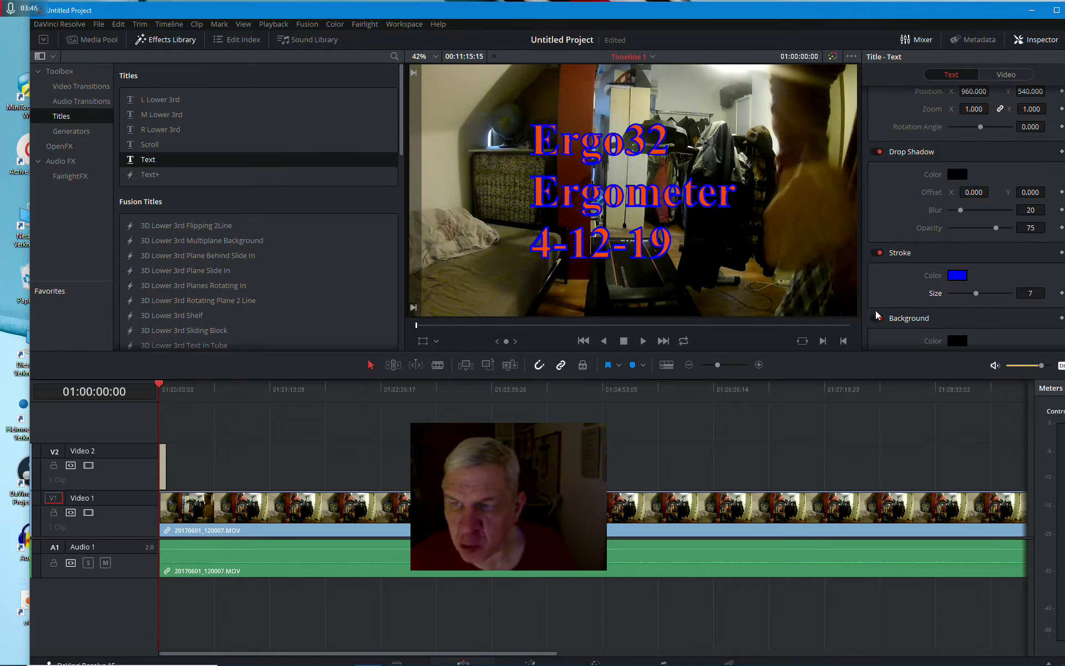
Rotate the title text to an angle of about 22 degrees and set its font size to about 269.
{"action": "scroll", "coordinate": [878, 315], "scroll_direction": "up", "scroll_amount": 2}
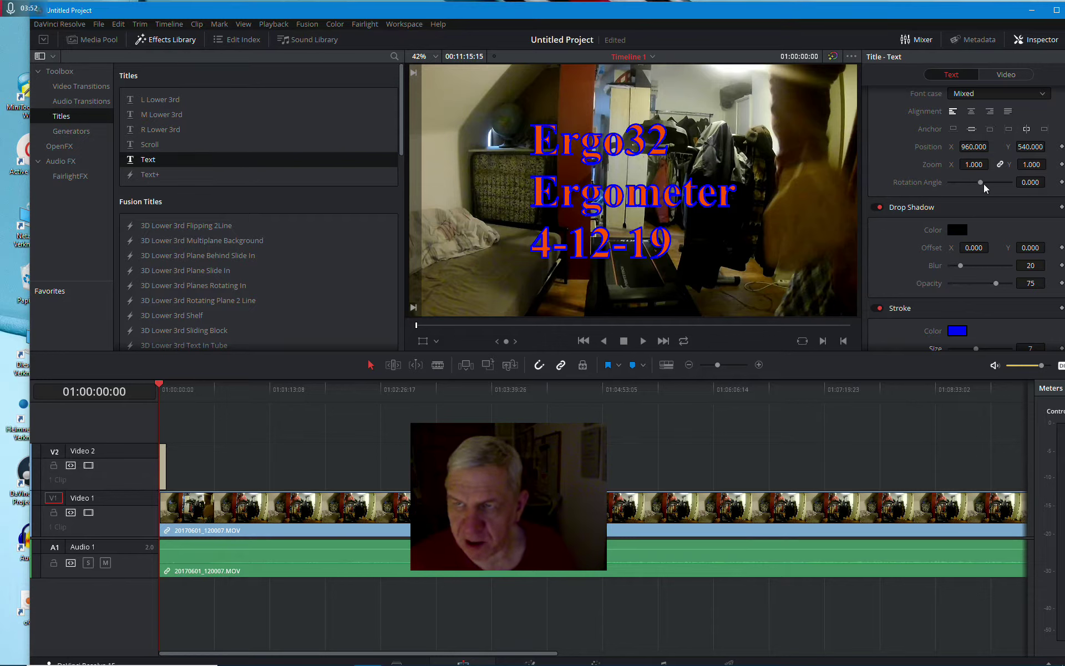
{"action": "left_click_drag", "start_coordinate": [982, 186], "coordinate": [984, 185]}
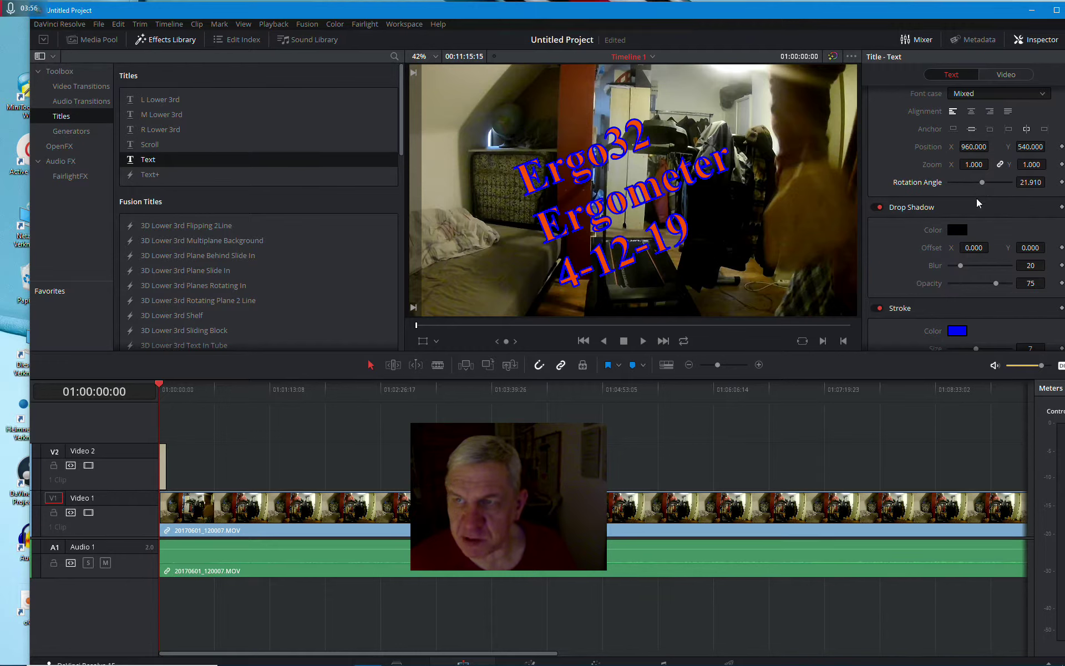
{"action": "scroll", "coordinate": [985, 218], "scroll_direction": "up", "scroll_amount": 4}
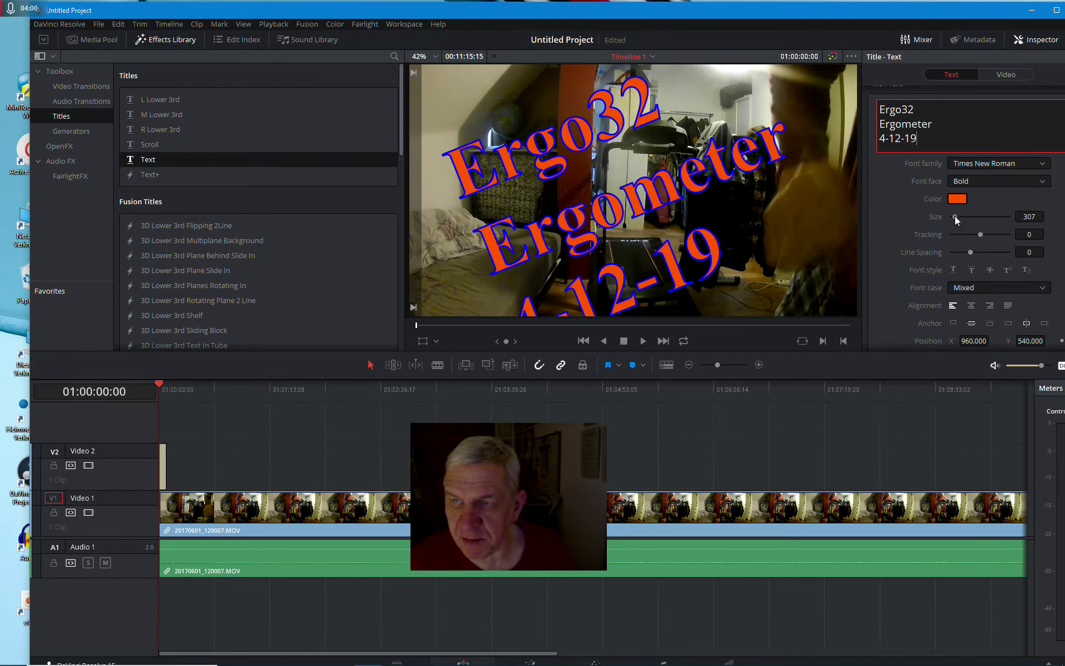
{"action": "left_click_drag", "start_coordinate": [953, 219], "coordinate": [954, 218]}
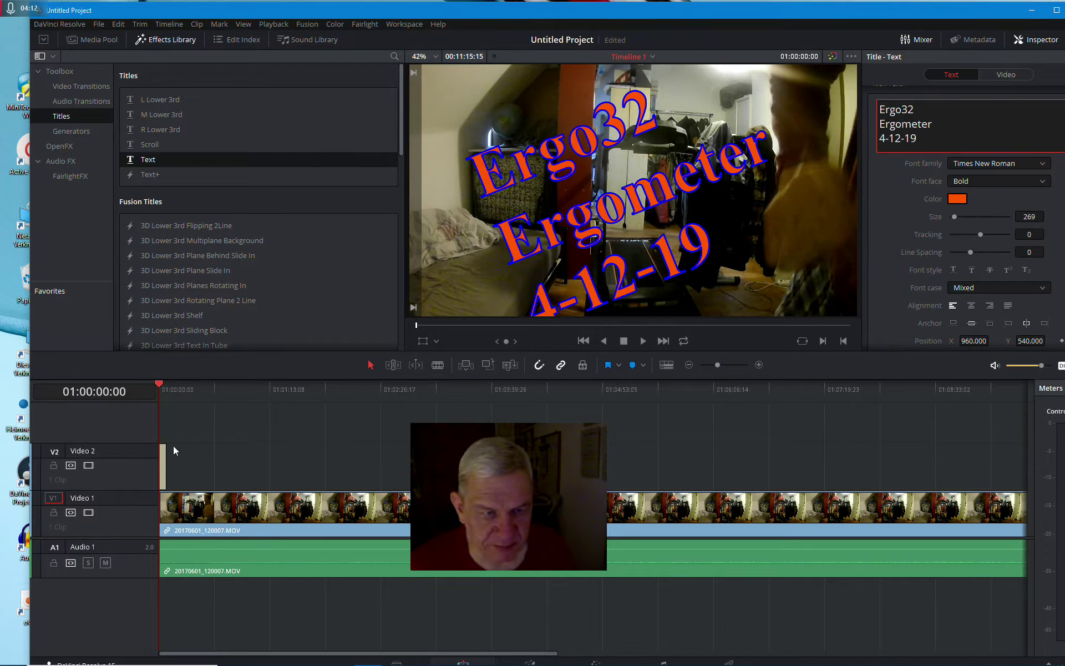
Blade the 20170601_120007.MOV clip at about 01:00:31, shortly before 01:06:06 and between 01:08:33 and the clip's end.
{"action": "left_click", "coordinate": [203, 512]}
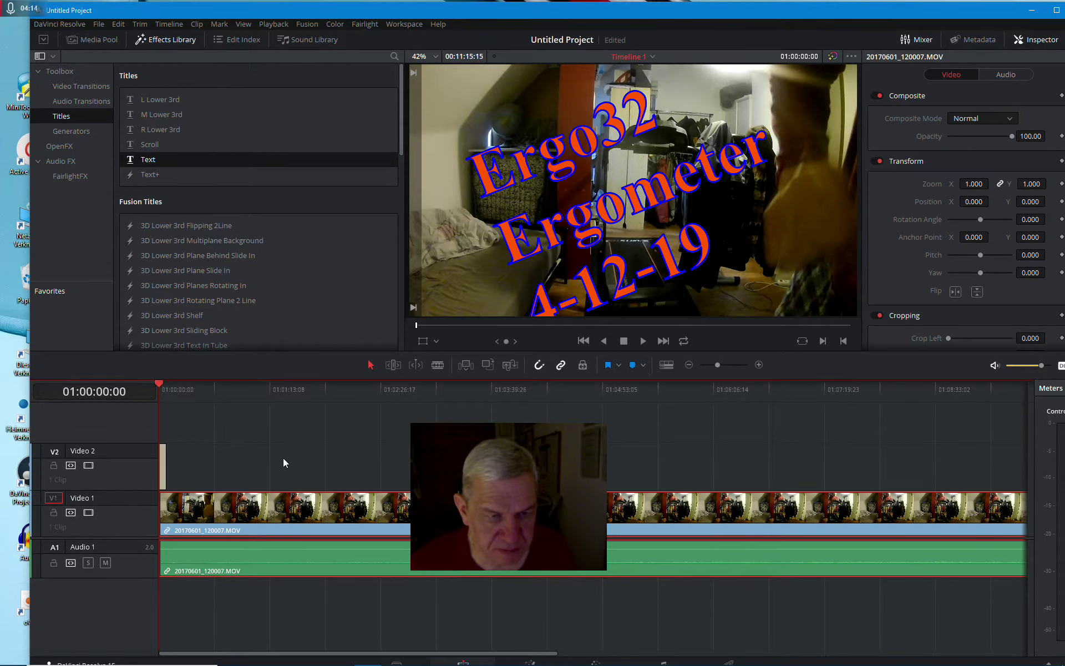
{"action": "left_click", "coordinate": [437, 365]}
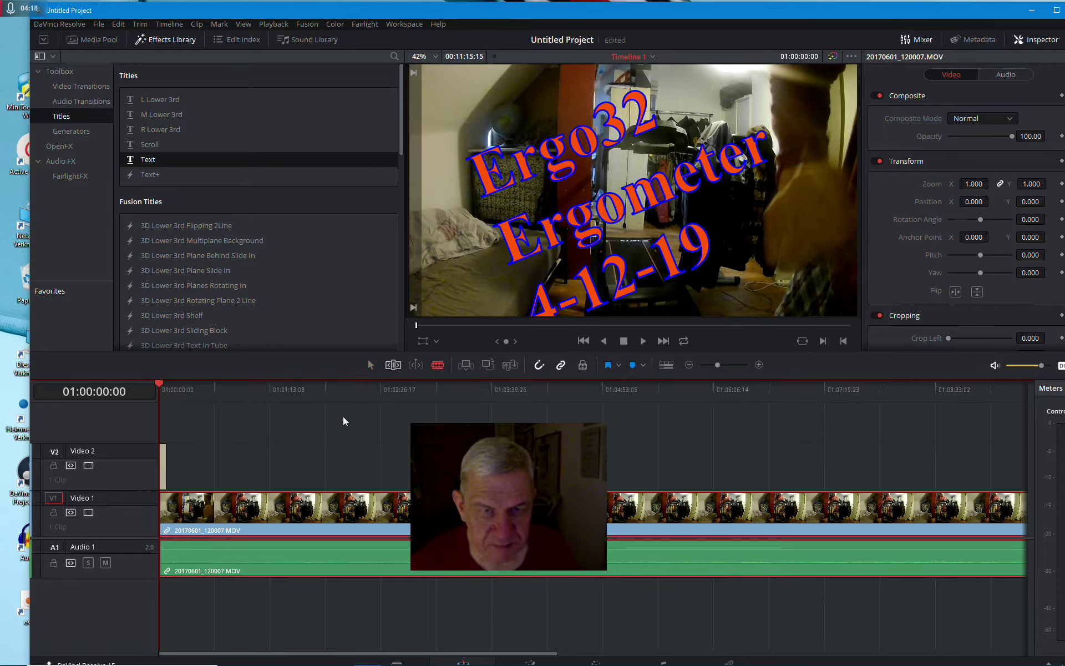
{"action": "left_click", "coordinate": [211, 509]}
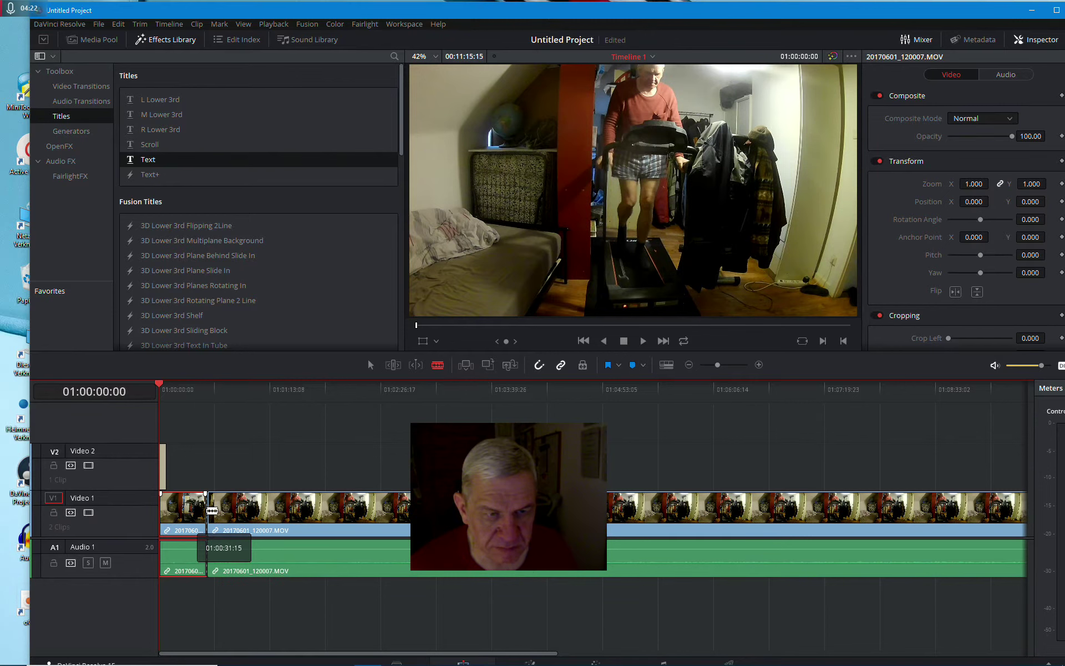
{"action": "left_click", "coordinate": [700, 509]}
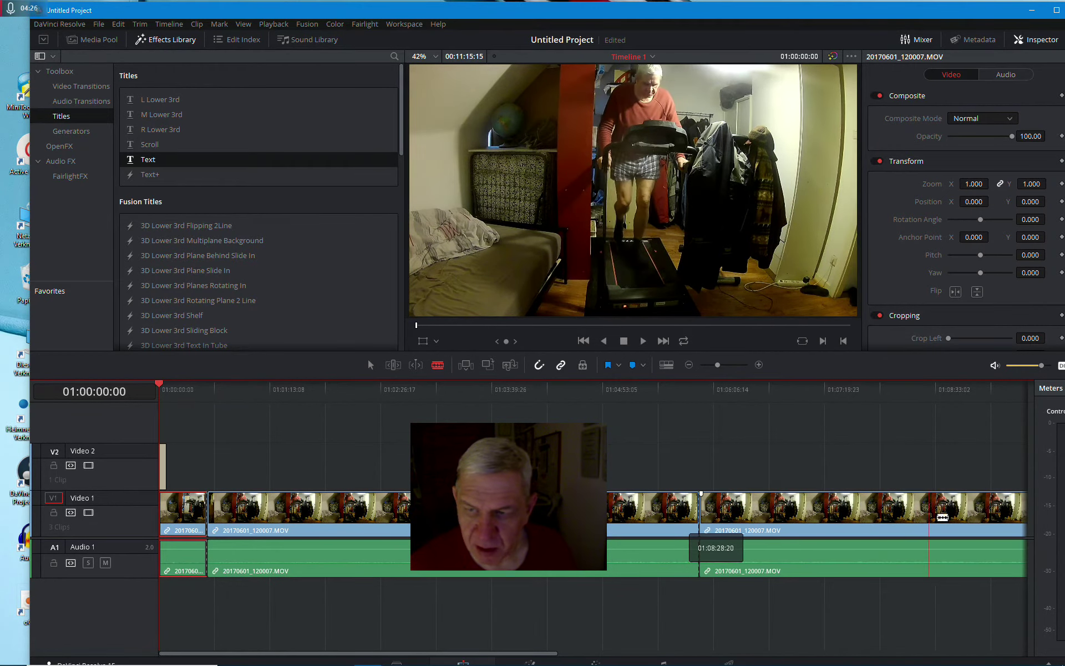
{"action": "left_click", "coordinate": [1012, 510]}
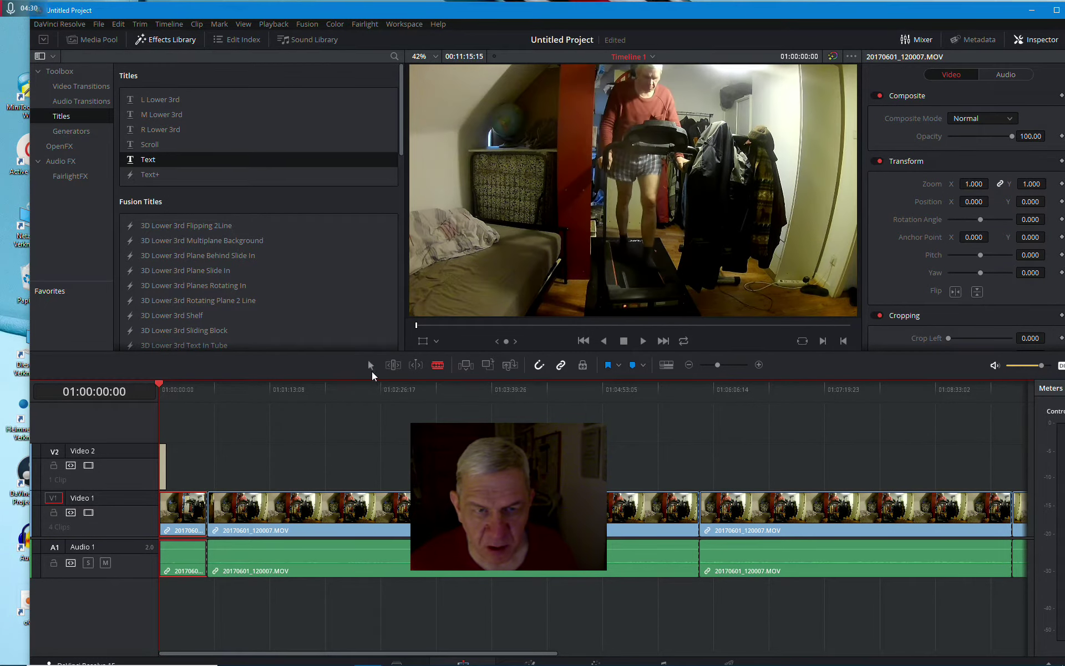
Switch back to the selection tool and select the second segment of the split clip.
{"action": "left_click_drag", "start_coordinate": [425, 654], "coordinate": [402, 637]}
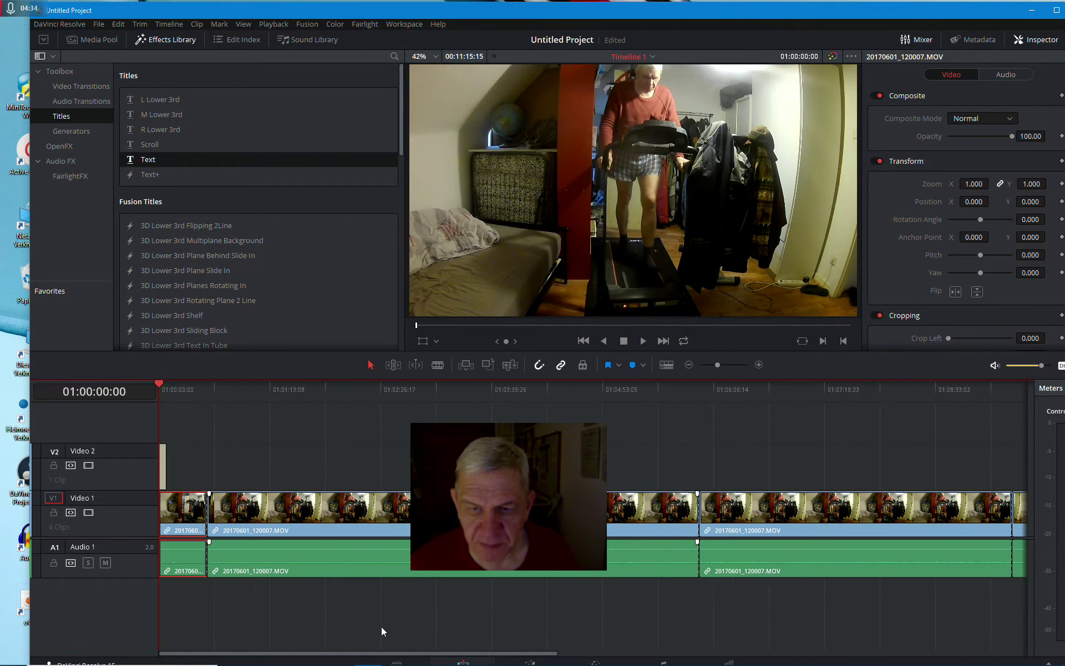
{"action": "left_click", "coordinate": [227, 514]}
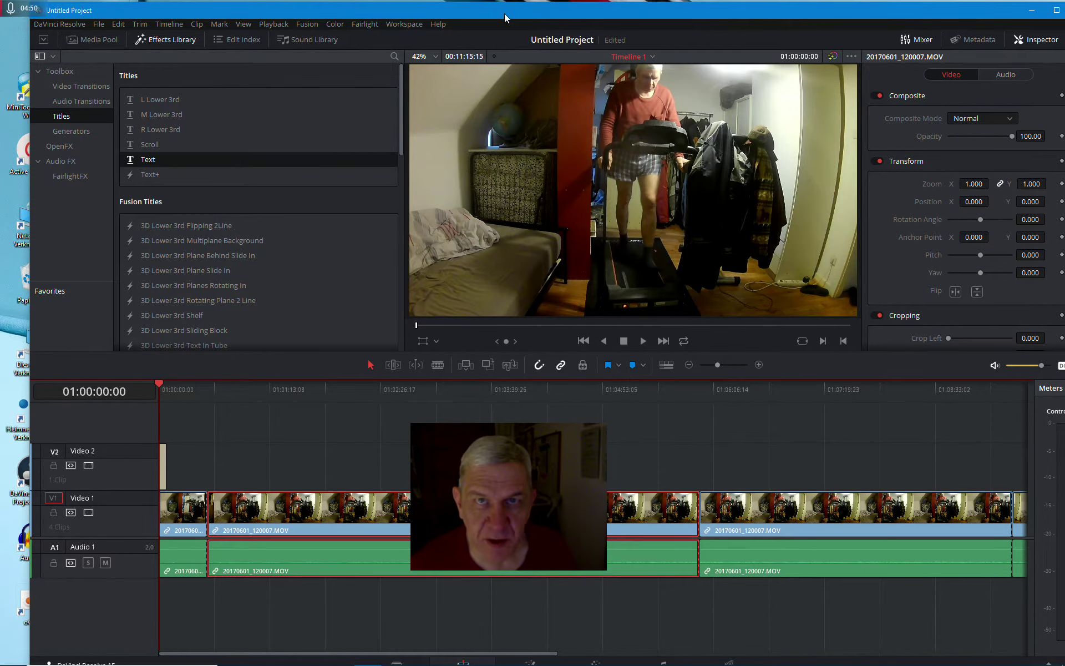
{"action": "left_click_drag", "start_coordinate": [504, 13], "coordinate": [497, 12]}
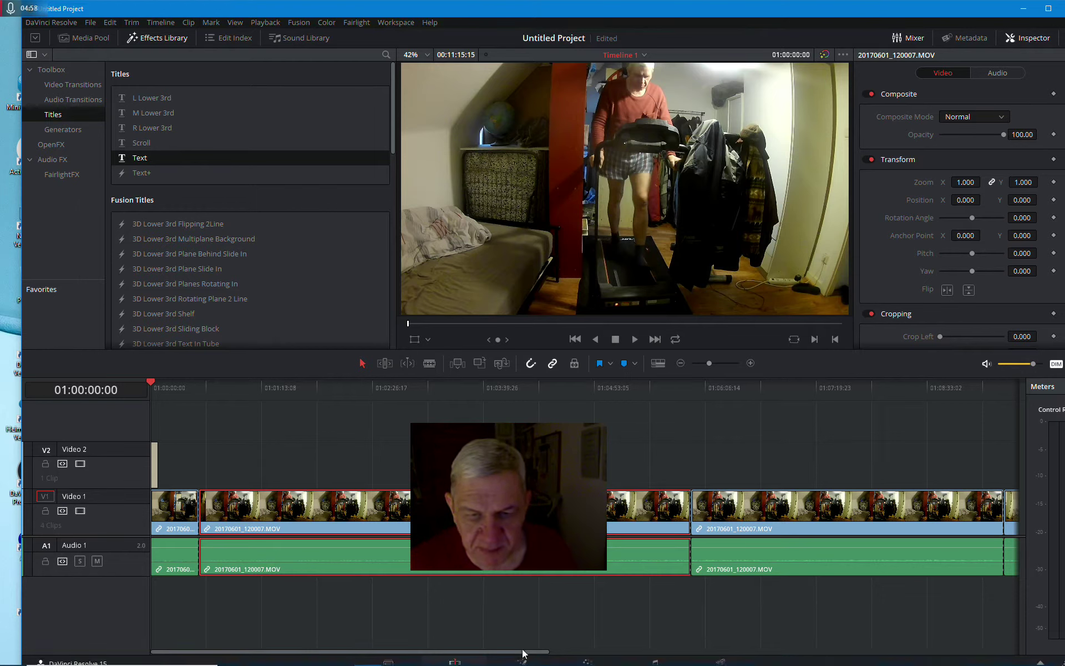
On the Color page, tint the first clip yellow with Offset RGB about 35.57/24.45/-4.33 and the second blue with Gain RGB about 0.49/1.07/1.85.
{"action": "left_click", "coordinate": [586, 662]}
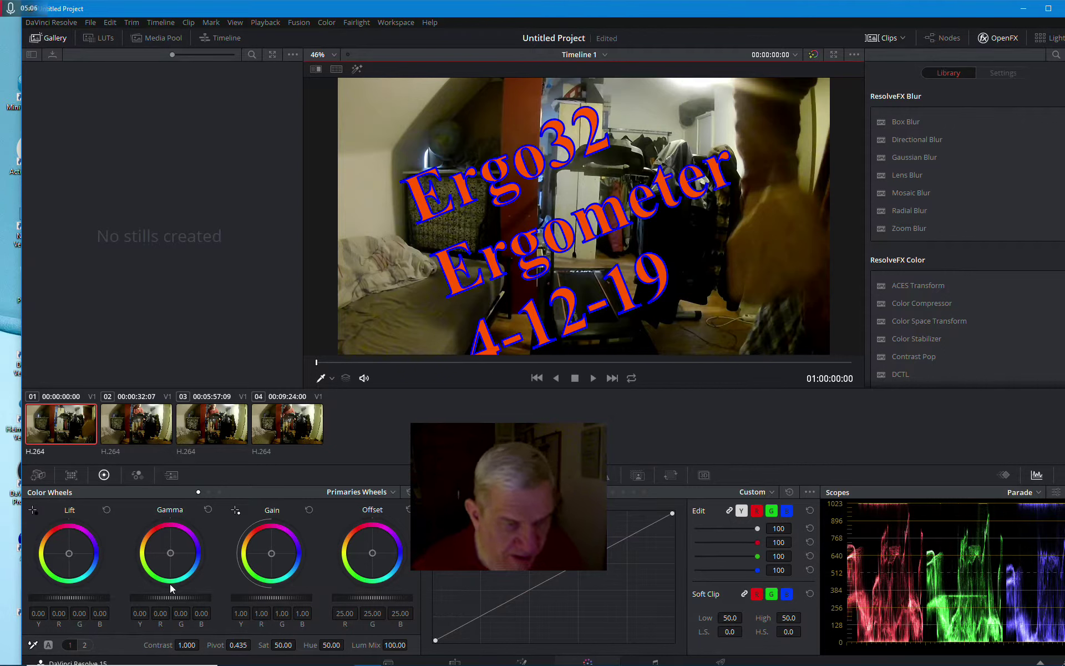
{"action": "left_click_drag", "start_coordinate": [372, 554], "coordinate": [358, 546]}
{"action": "left_click", "coordinate": [142, 424]}
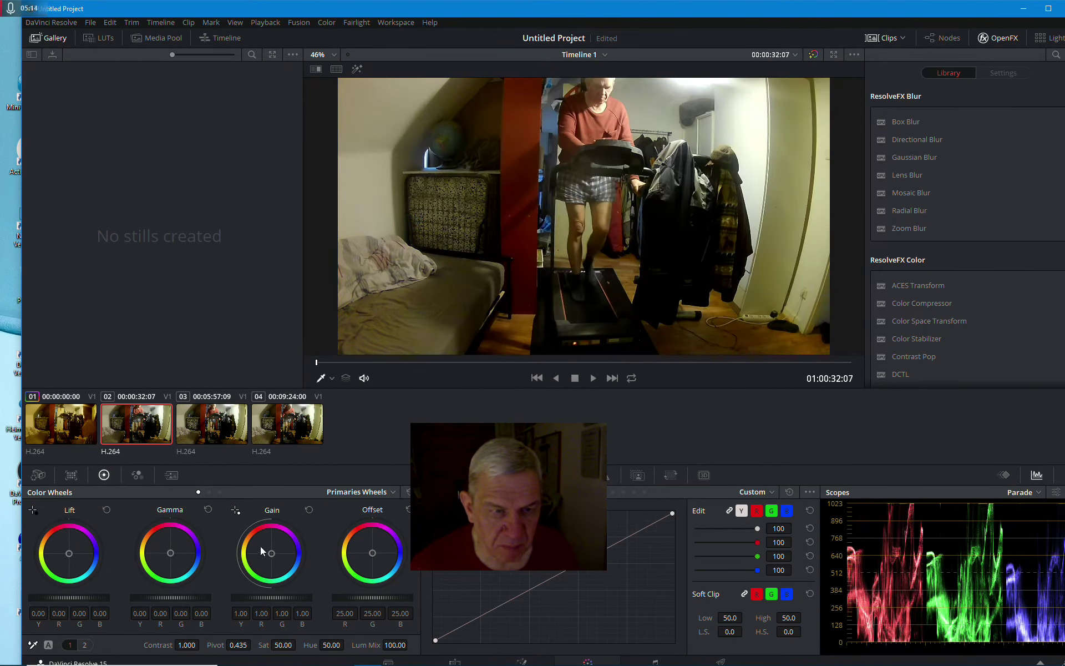
{"action": "left_click_drag", "start_coordinate": [268, 551], "coordinate": [284, 562]}
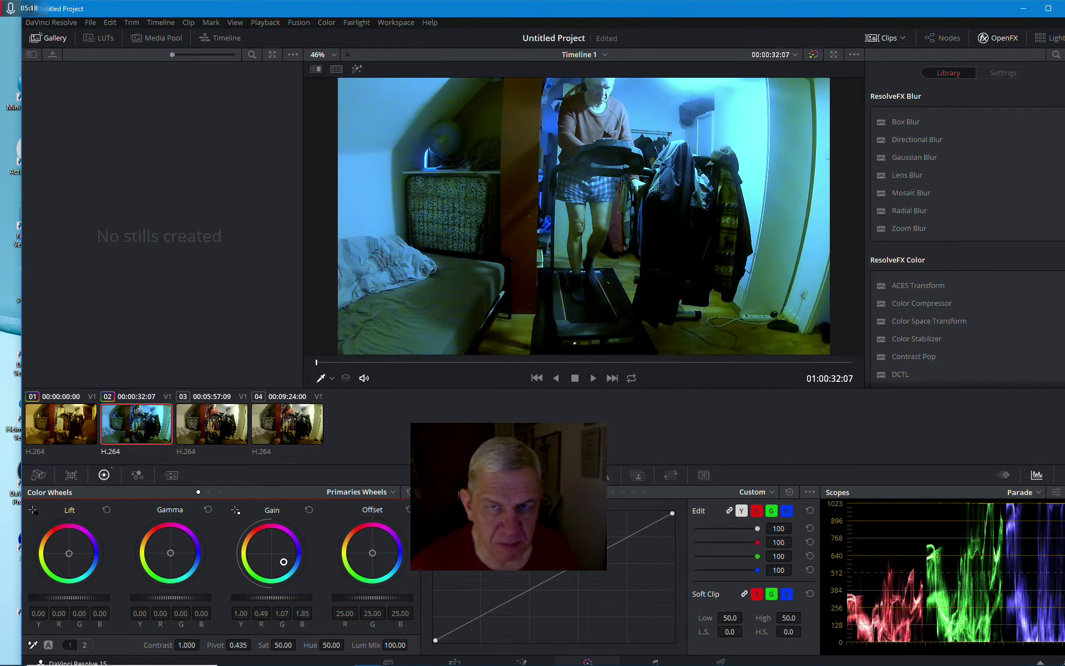
Tint the third clip green with Gamma RGB about -0.11/0.05/-0.25 and the fourth magenta with Lift RGB about 0.15/-0.06/0.20, then review the graded clips.
{"action": "left_click", "coordinate": [220, 430]}
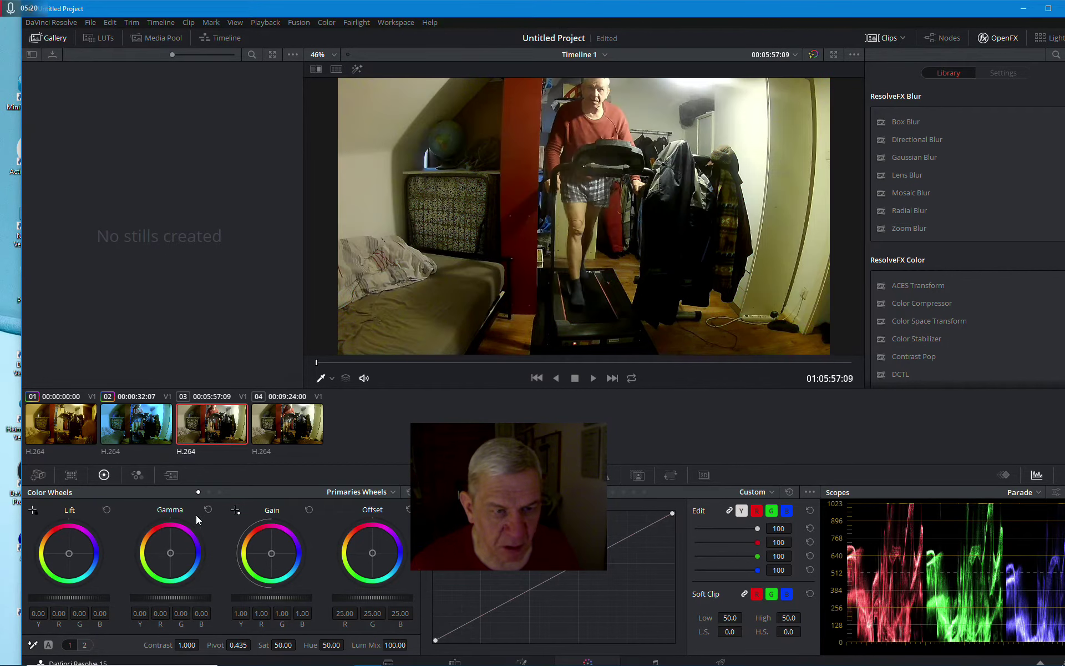
{"action": "left_click_drag", "start_coordinate": [178, 556], "coordinate": [150, 565]}
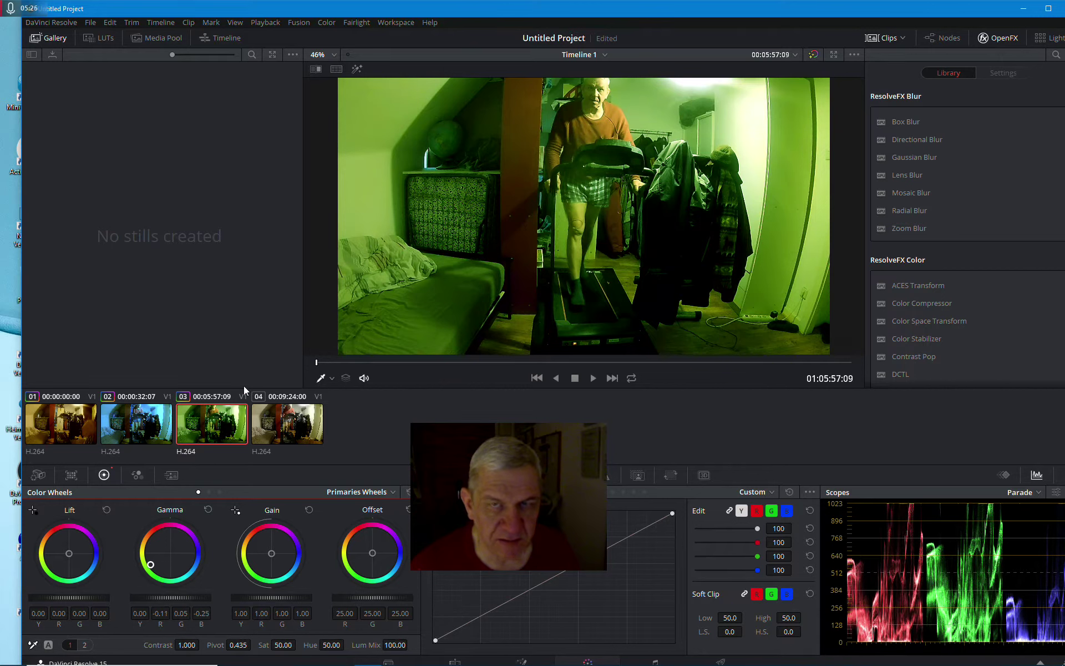
{"action": "left_click", "coordinate": [265, 420]}
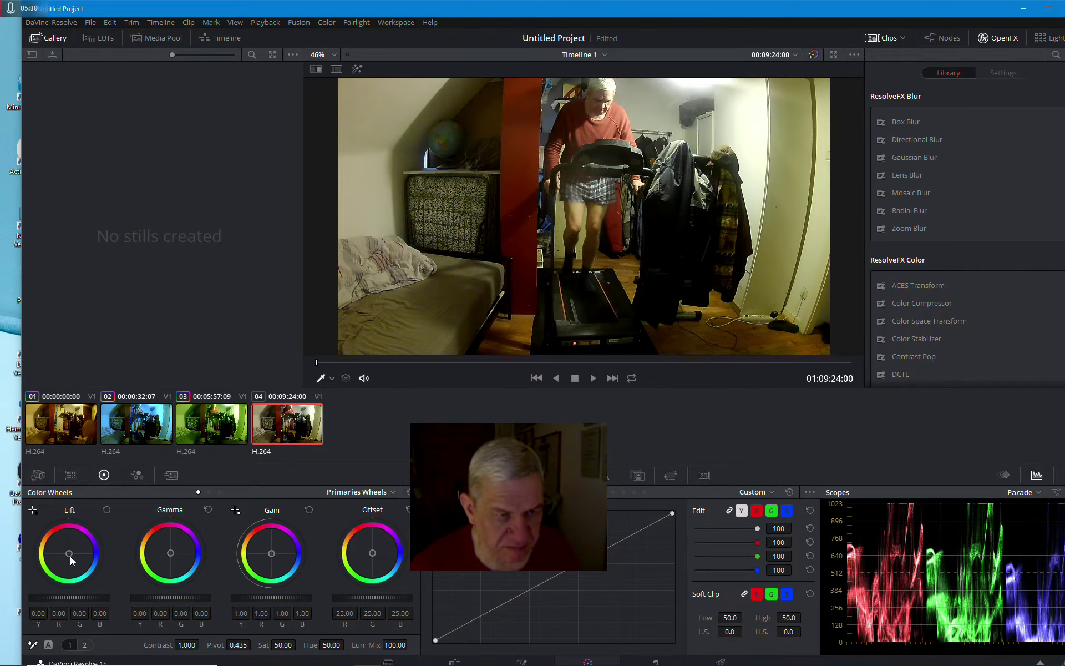
{"action": "left_click_drag", "start_coordinate": [70, 555], "coordinate": [78, 545]}
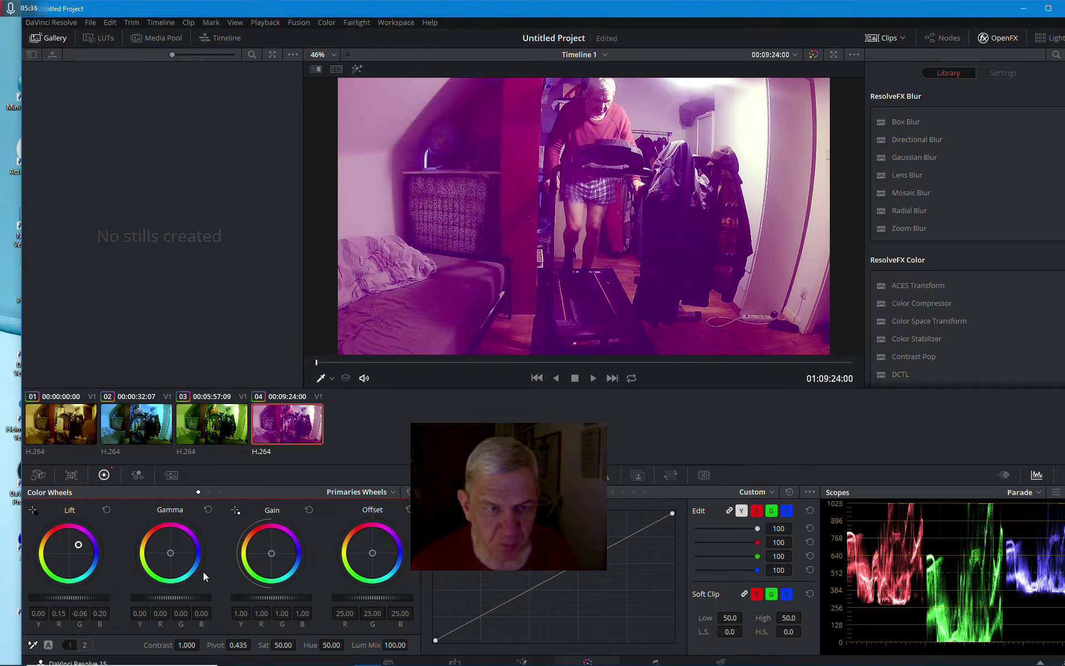
{"action": "left_click", "coordinate": [50, 428]}
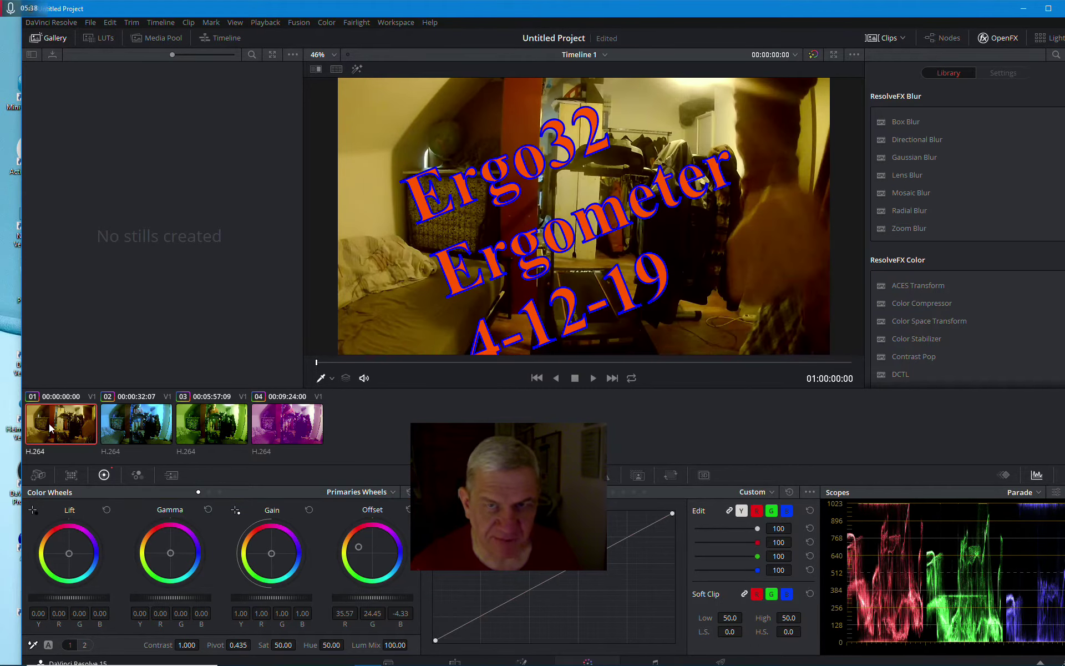
{"action": "left_click", "coordinate": [145, 430]}
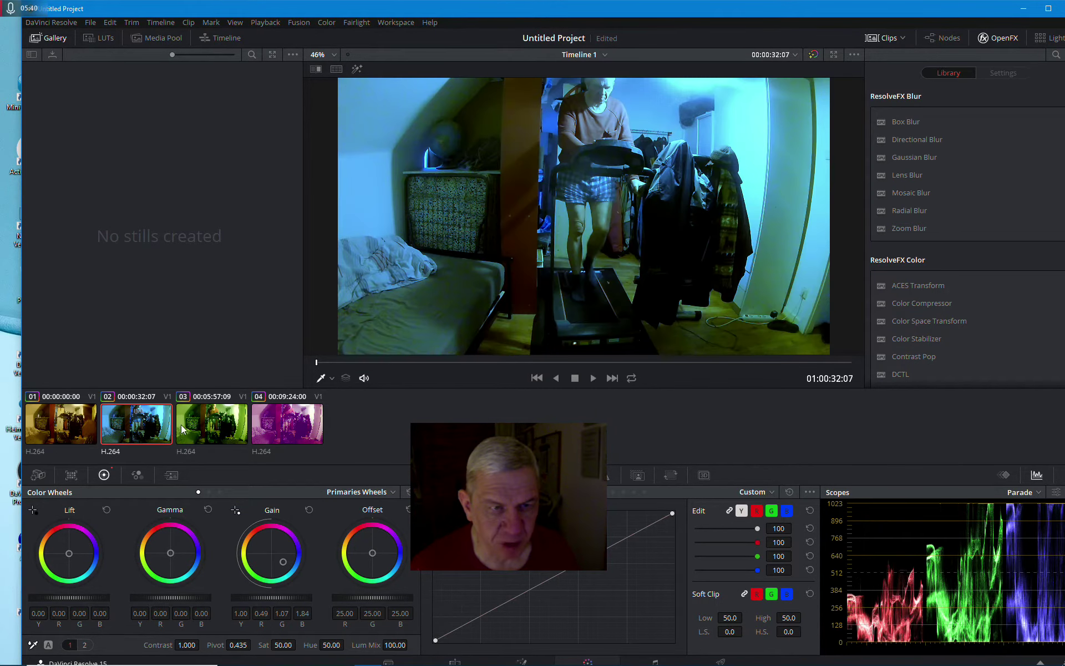
{"action": "left_click", "coordinate": [237, 431]}
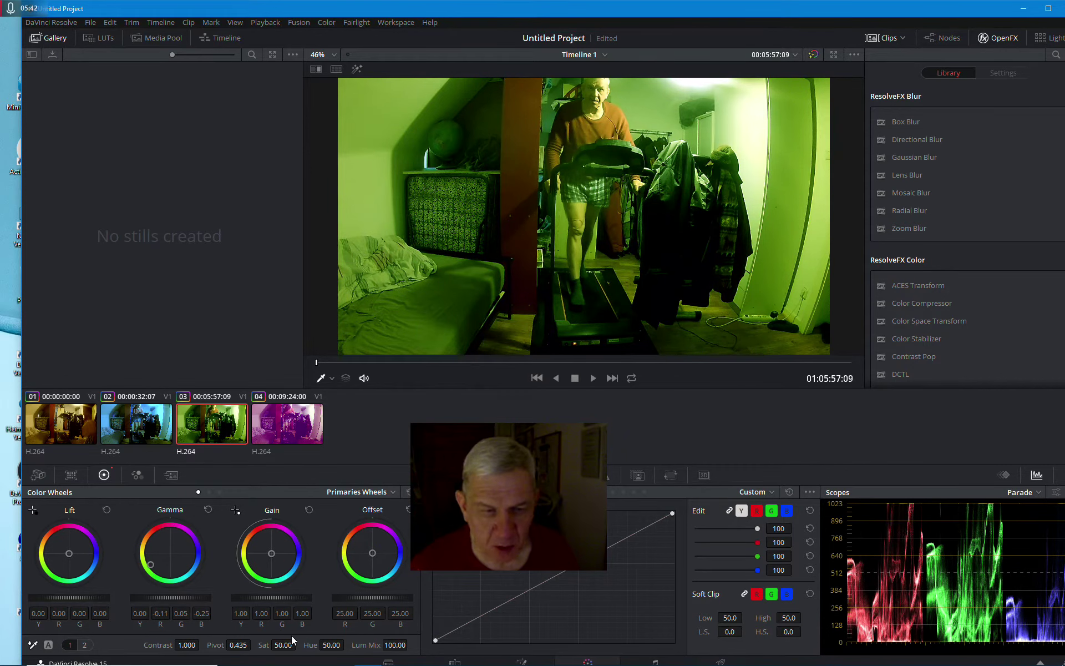
Return to the Edit page and place the Blue Danube music file on a new Audio 2 track from the timeline's start.
{"action": "left_click", "coordinate": [454, 662]}
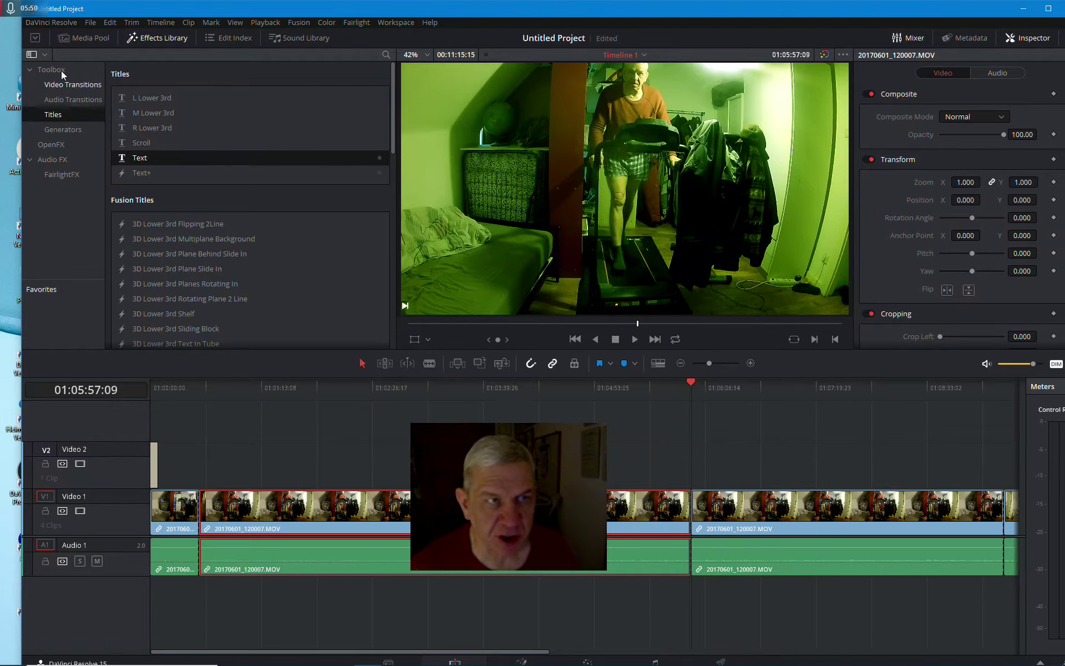
{"action": "left_click", "coordinate": [69, 42]}
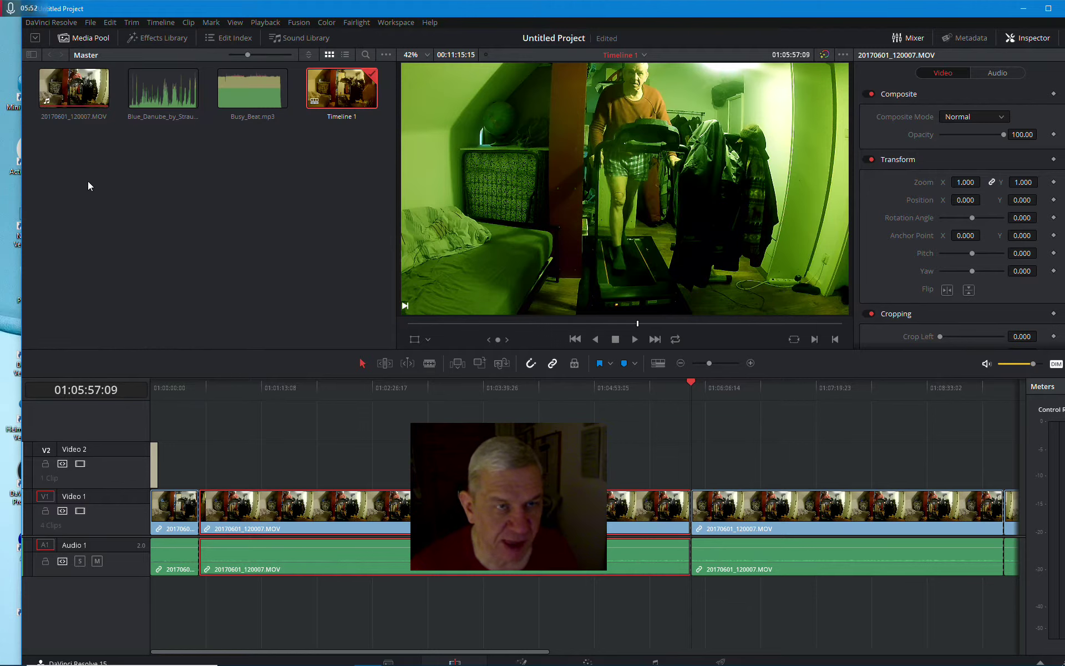
{"action": "left_click_drag", "start_coordinate": [141, 106], "coordinate": [209, 552]}
{"action": "left_click_drag", "start_coordinate": [142, 114], "coordinate": [190, 596]}
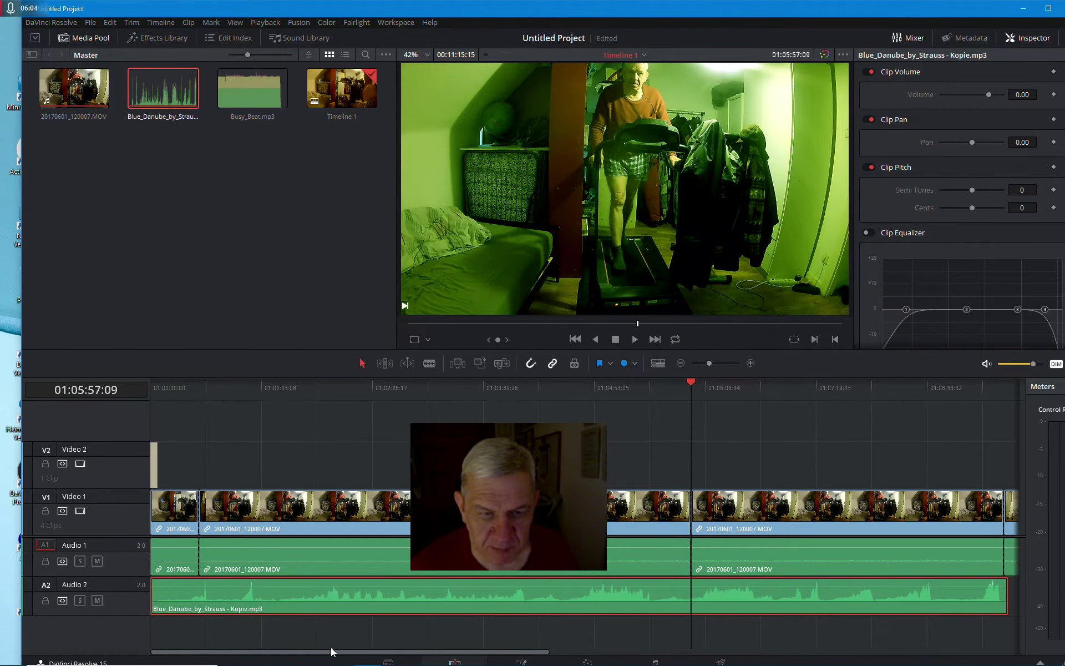
Append Busy_Beat.mp3 directly after the Blue Danube clip on Audio 2 and trim its end to match the end of the video.
{"action": "left_click_drag", "start_coordinate": [332, 648], "coordinate": [297, 614]}
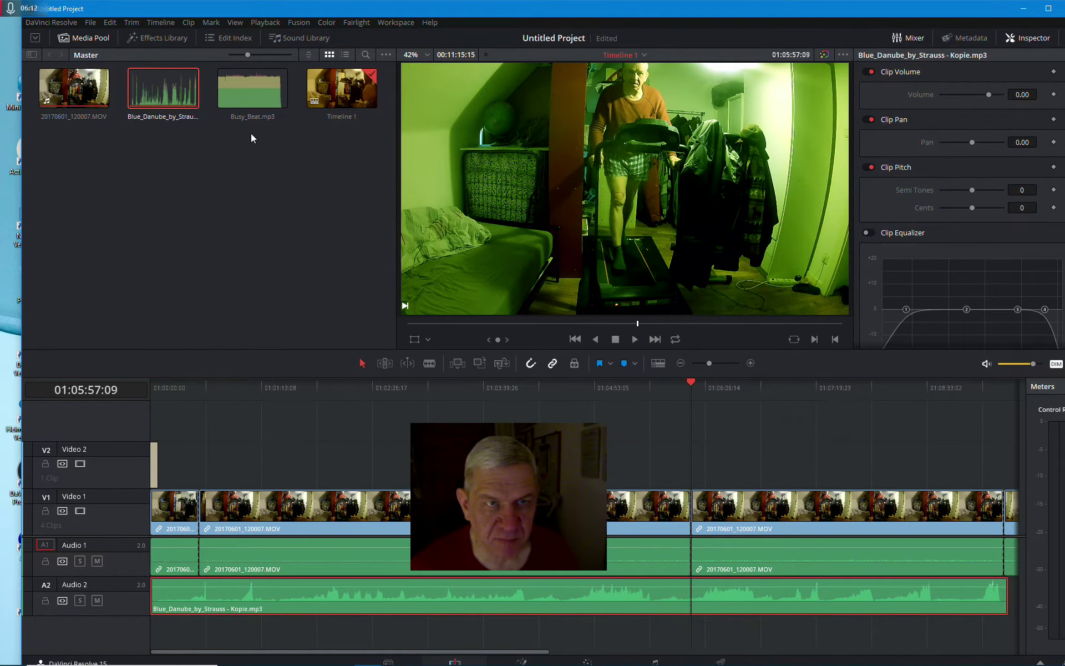
{"action": "scroll", "coordinate": [303, 652], "scroll_direction": "right", "scroll_amount": 3}
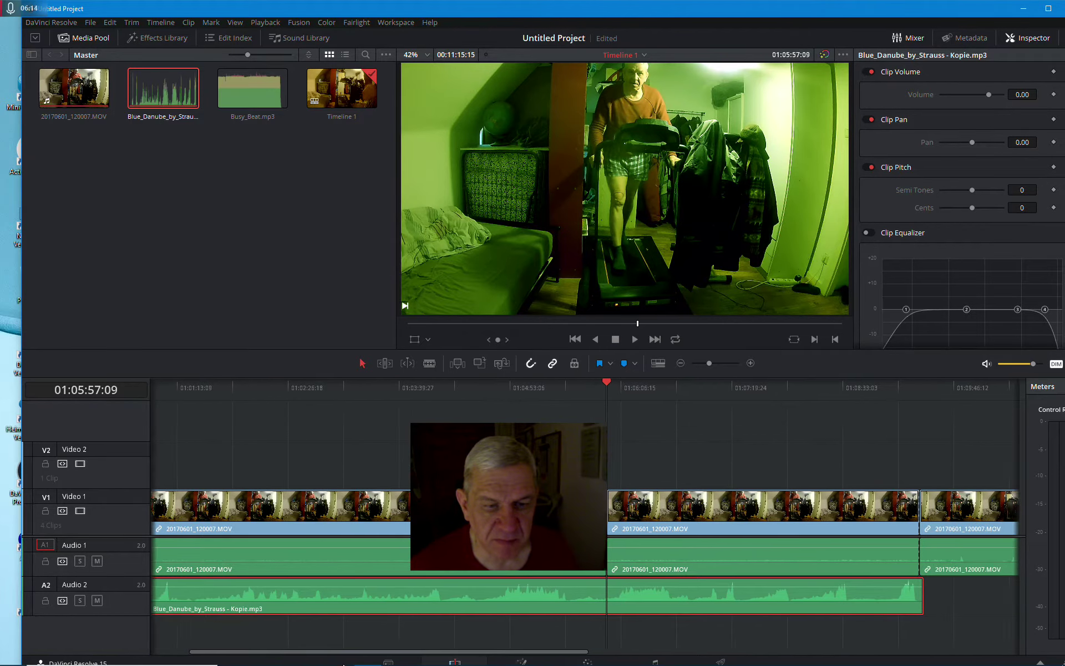
{"action": "left_click_drag", "start_coordinate": [251, 104], "coordinate": [852, 607]}
{"action": "left_click_drag", "start_coordinate": [551, 652], "coordinate": [702, 653]}
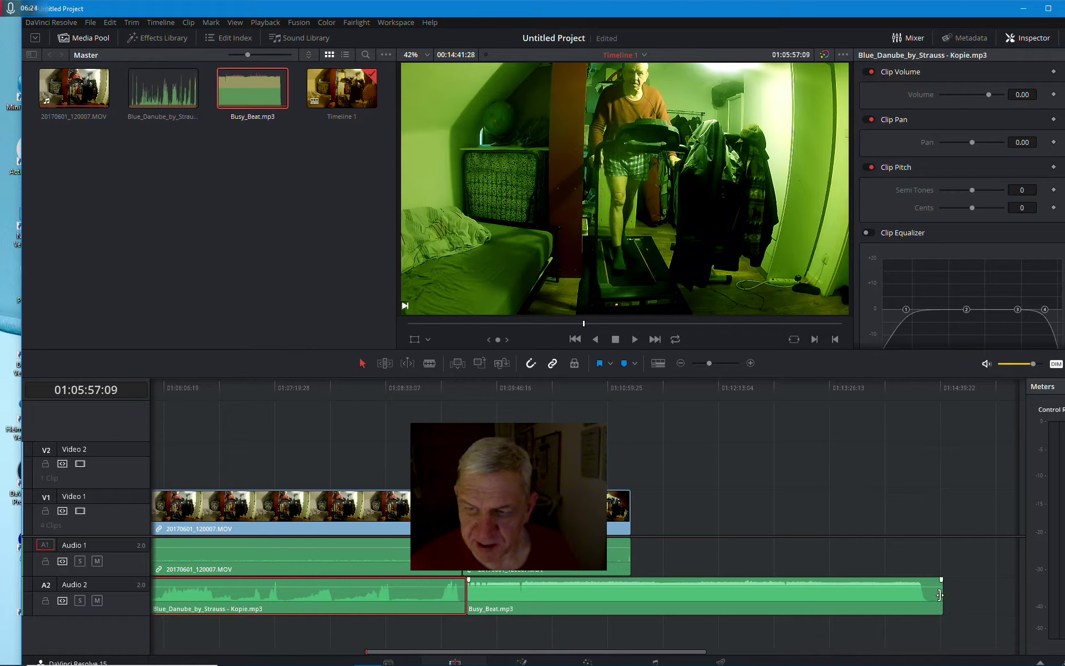
{"action": "left_click_drag", "start_coordinate": [943, 599], "coordinate": [636, 597]}
{"action": "mouse_move", "coordinate": [431, 660]}
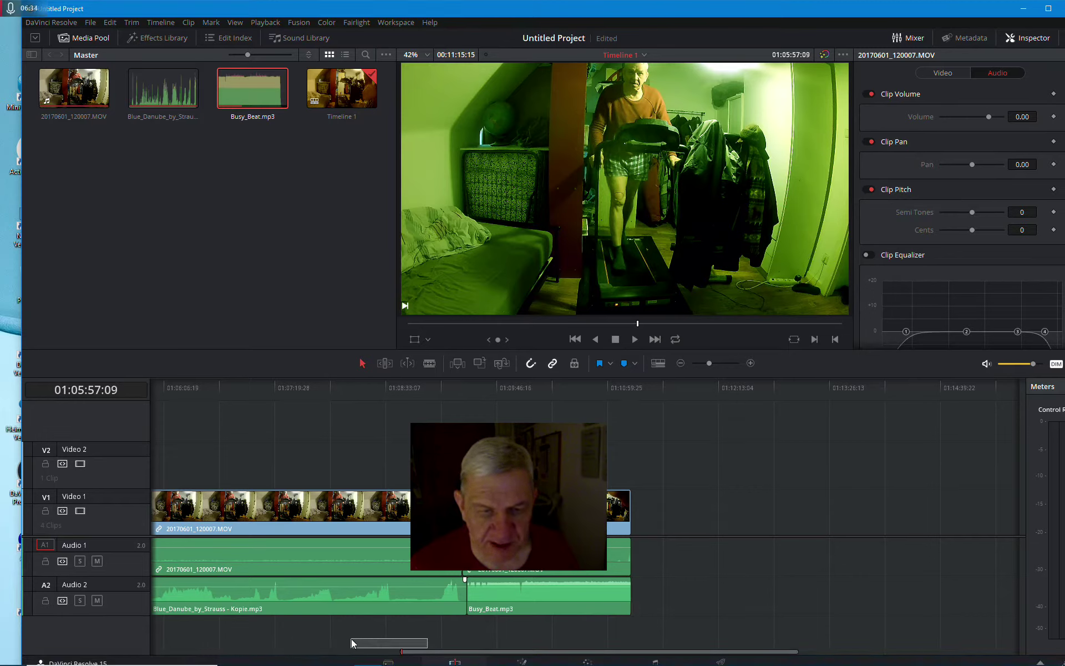
{"action": "left_click_drag", "start_coordinate": [426, 653], "coordinate": [154, 618]}
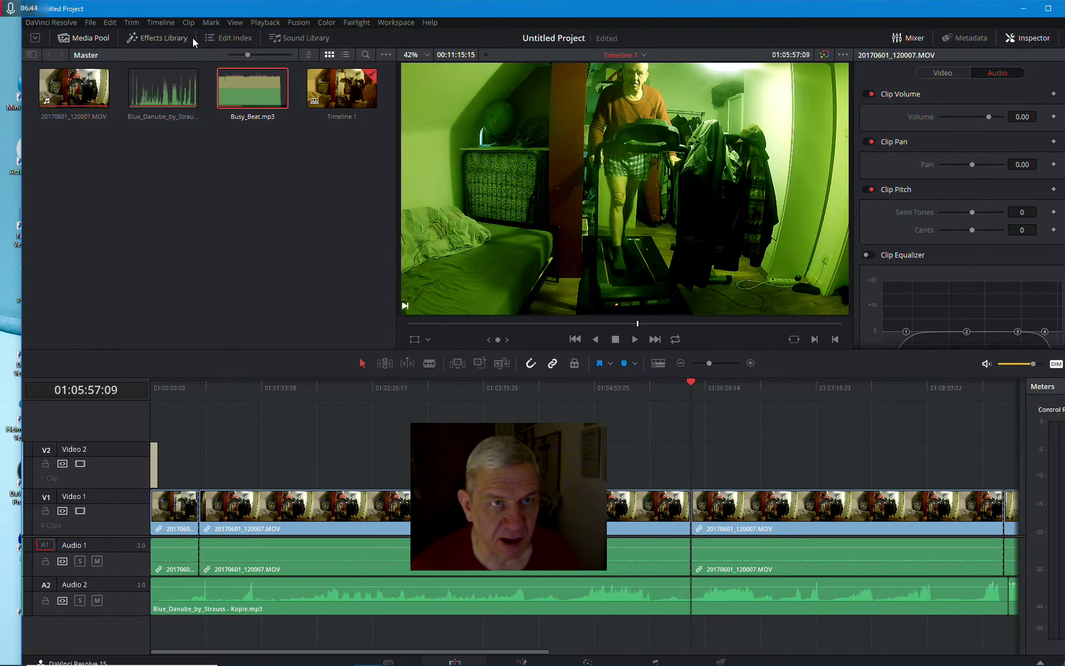
Add a second Text title on Video 2 above the second clip segment and select it with the playhead at 01:00:41:02.
{"action": "left_click", "coordinate": [172, 39]}
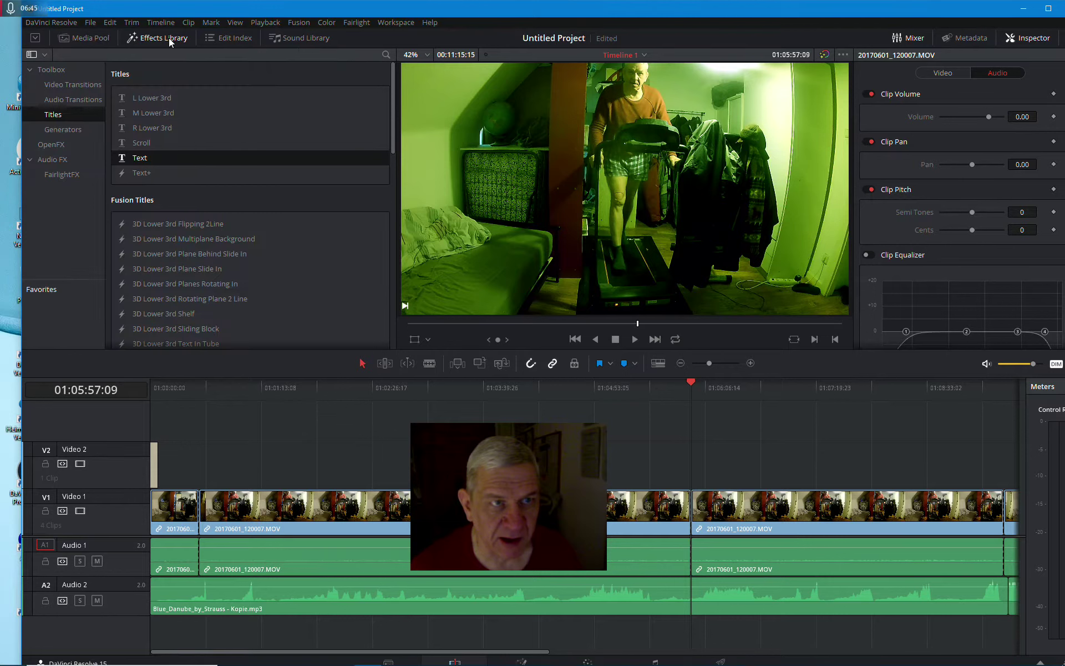
{"action": "left_click", "coordinate": [69, 115]}
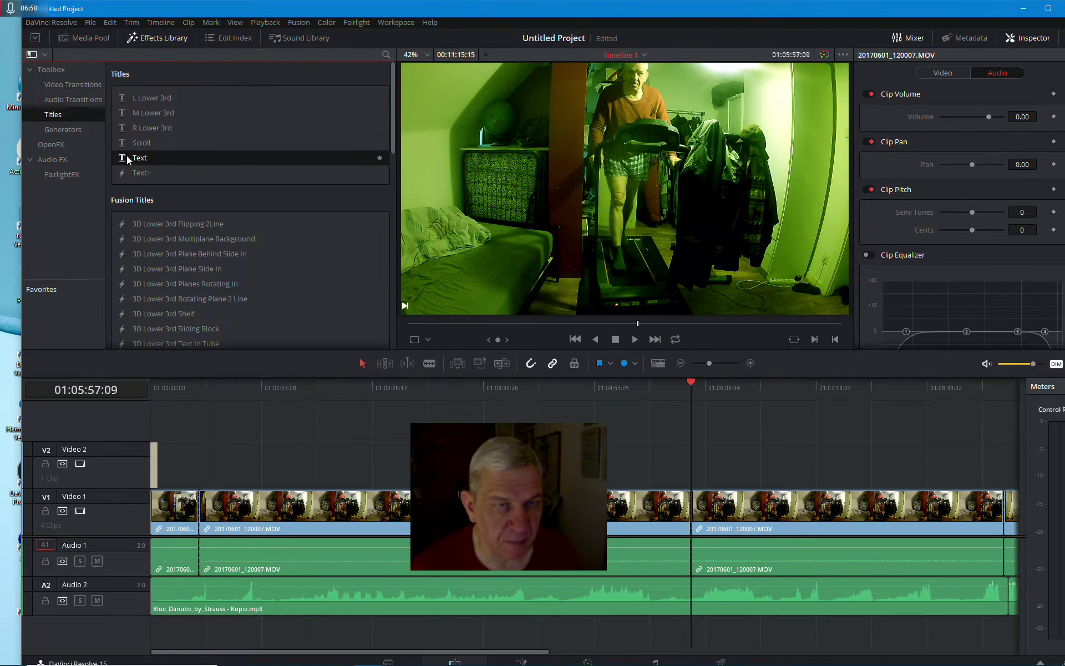
{"action": "left_click_drag", "start_coordinate": [127, 160], "coordinate": [217, 477]}
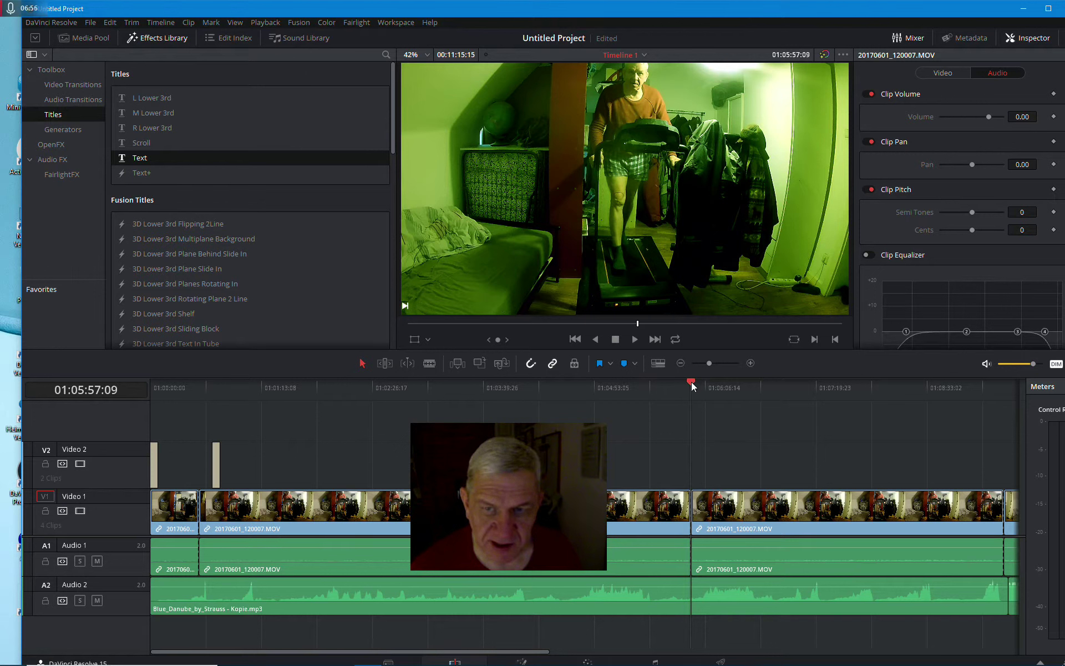
{"action": "left_click_drag", "start_coordinate": [693, 386], "coordinate": [225, 363]}
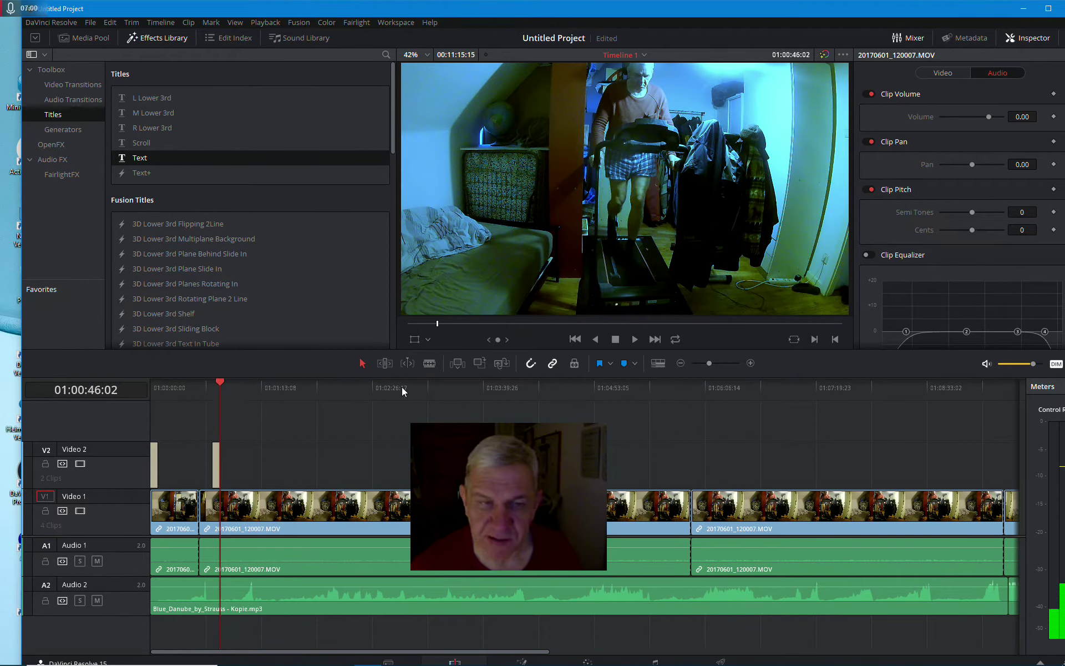
{"action": "left_click", "coordinate": [216, 465]}
{"action": "left_click", "coordinate": [211, 388]}
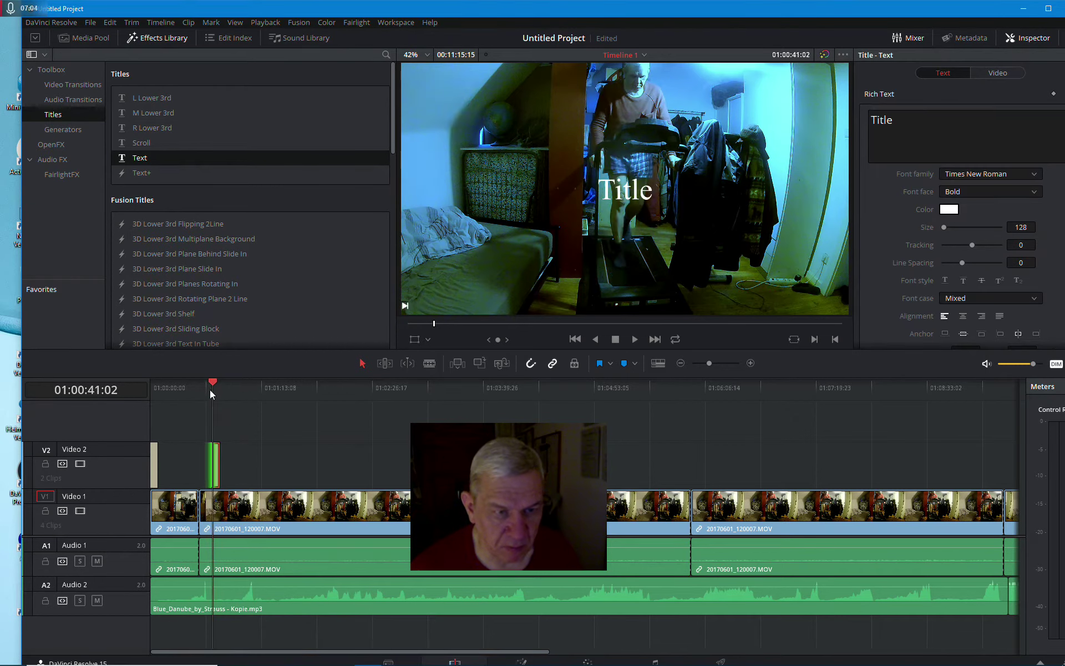
Replace the new title's placeholder text with "Blue Danube by Strauss".
{"action": "left_click", "coordinate": [904, 120]}
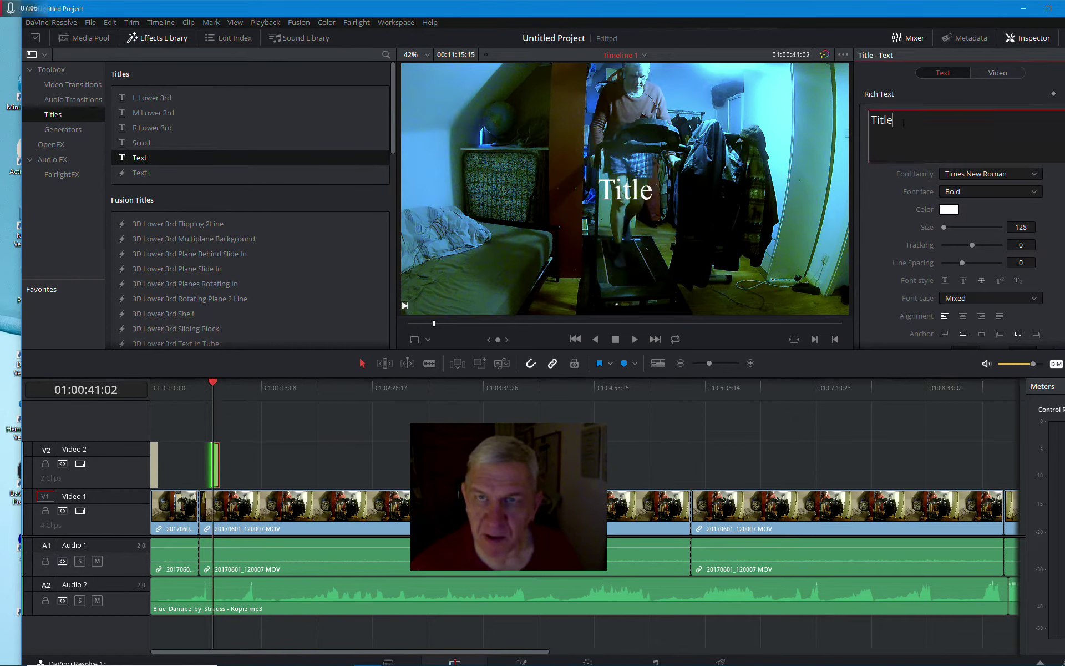
{"action": "key", "text": "BackSpace"}
{"action": "key", "text": "BackSpace"}
{"action": "key", "text": "BackSpace"}
{"action": "key", "text": "BackSpace"}
{"action": "key", "text": "BackSpace"}
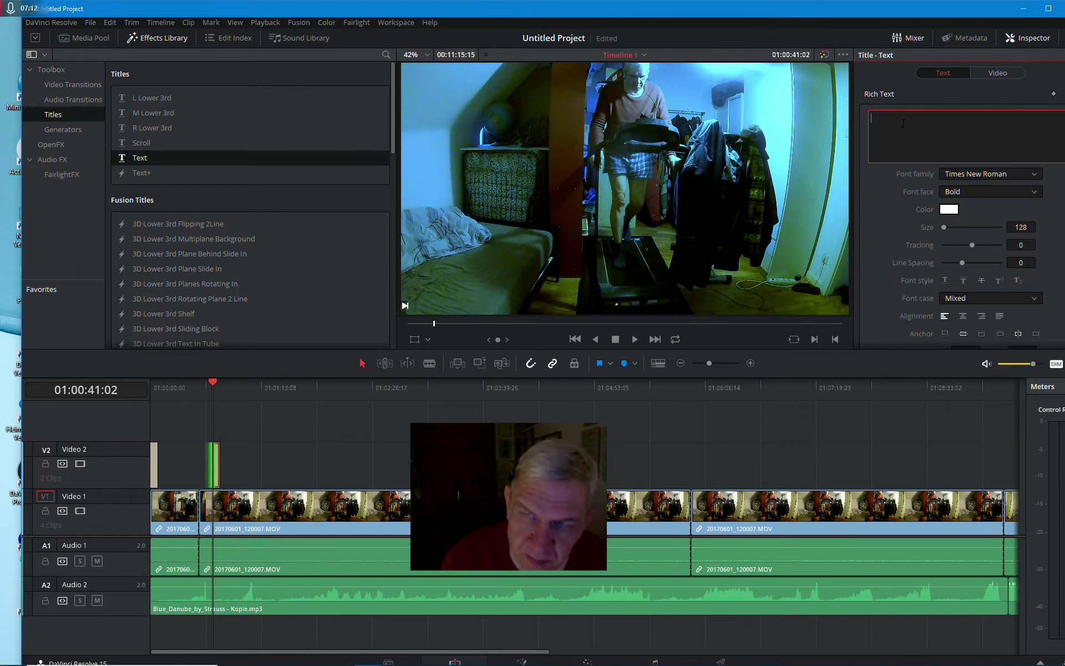
{"action": "type", "text": "Blöl"}
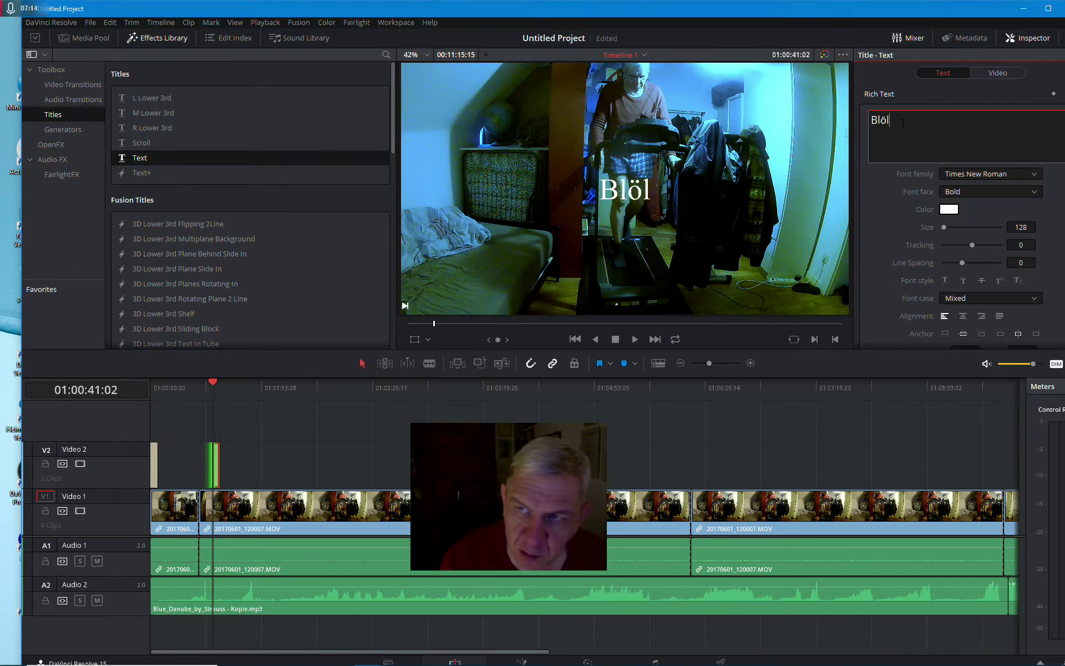
{"action": "key", "text": "BackSpace"}
{"action": "key", "text": "BackSpace"}
{"action": "type", "text": "i"}
{"action": "key", "text": "BackSpace"}
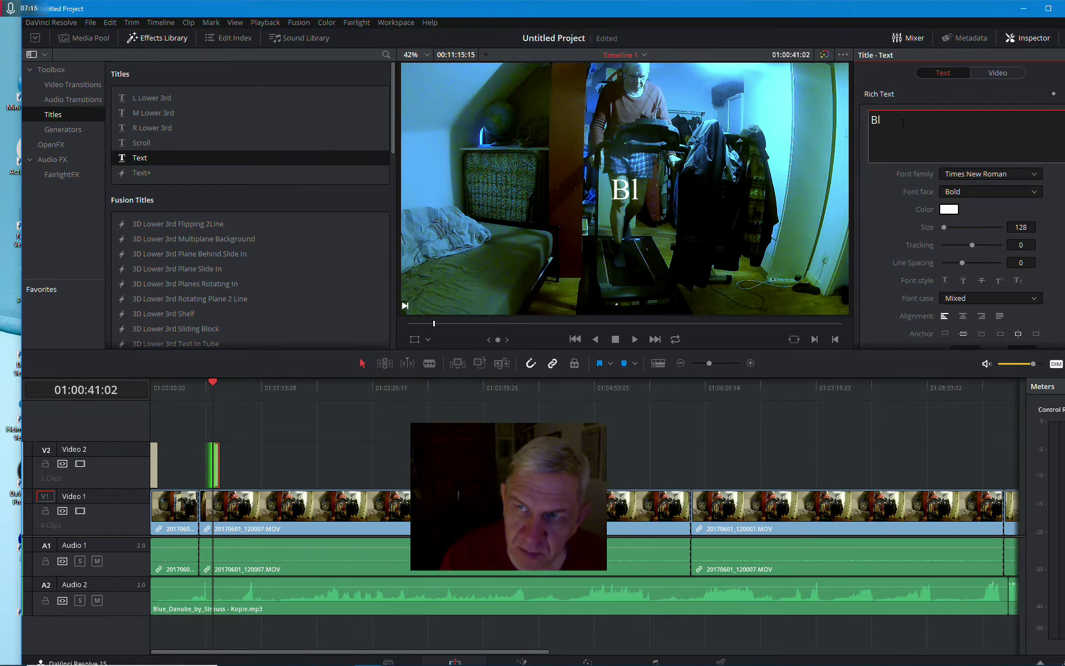
{"action": "type", "text": "ue "}
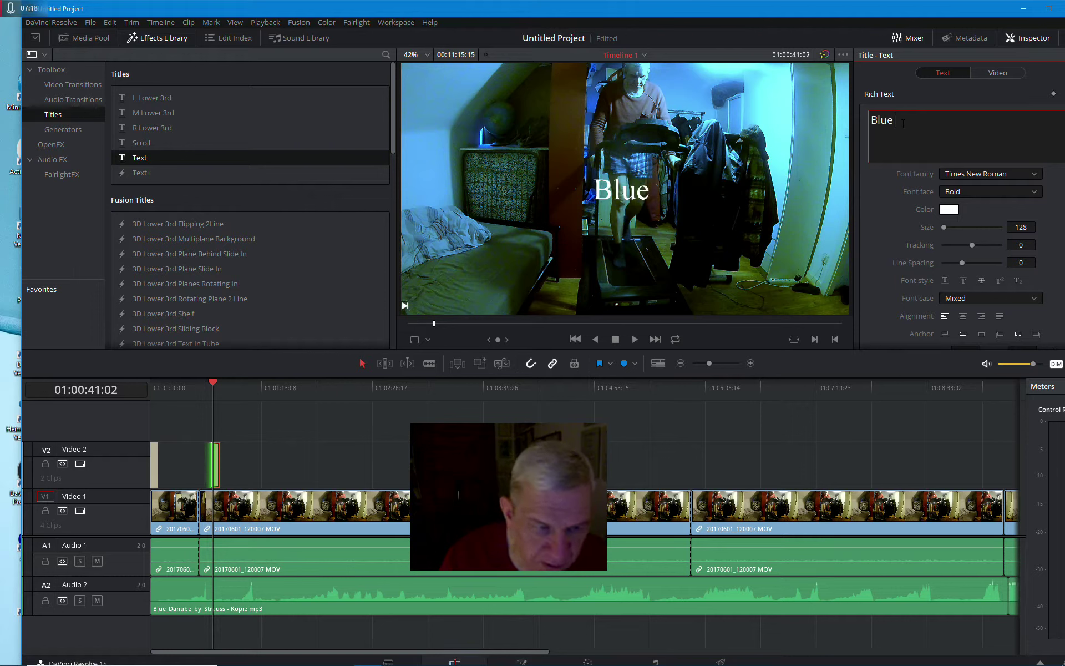
{"action": "type", "text": "DAnu"}
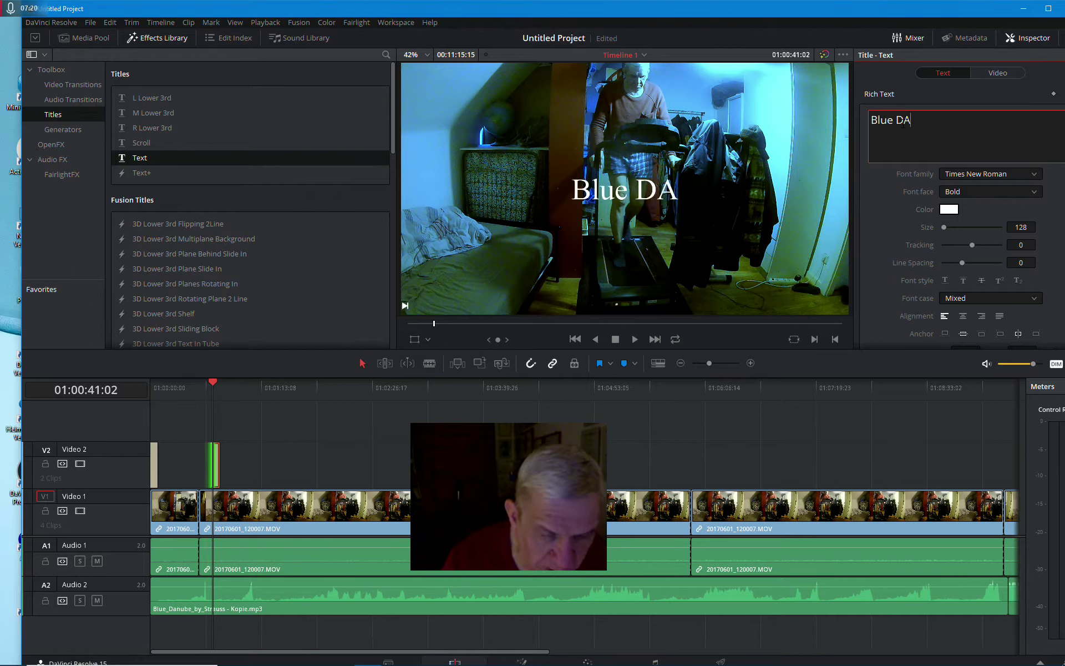
{"action": "key", "text": "BackSpace"}
{"action": "key", "text": "BackSpace"}
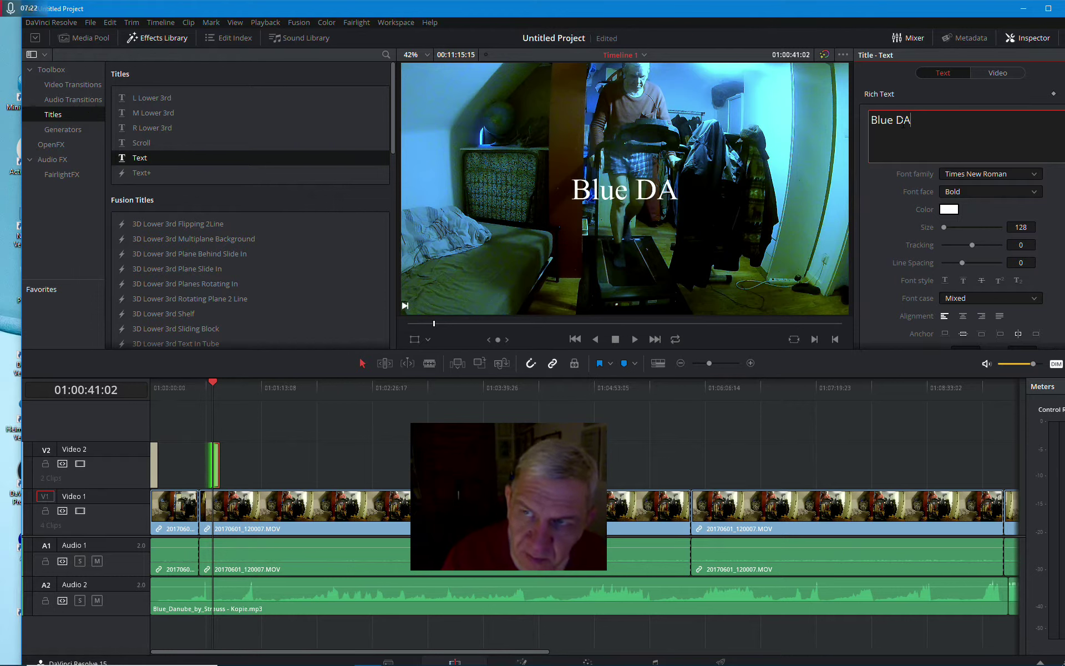
{"action": "type", "text": "a"}
{"action": "key", "text": "BackSpace"}
{"action": "key", "text": "BackSpace"}
{"action": "type", "text": "anube"}
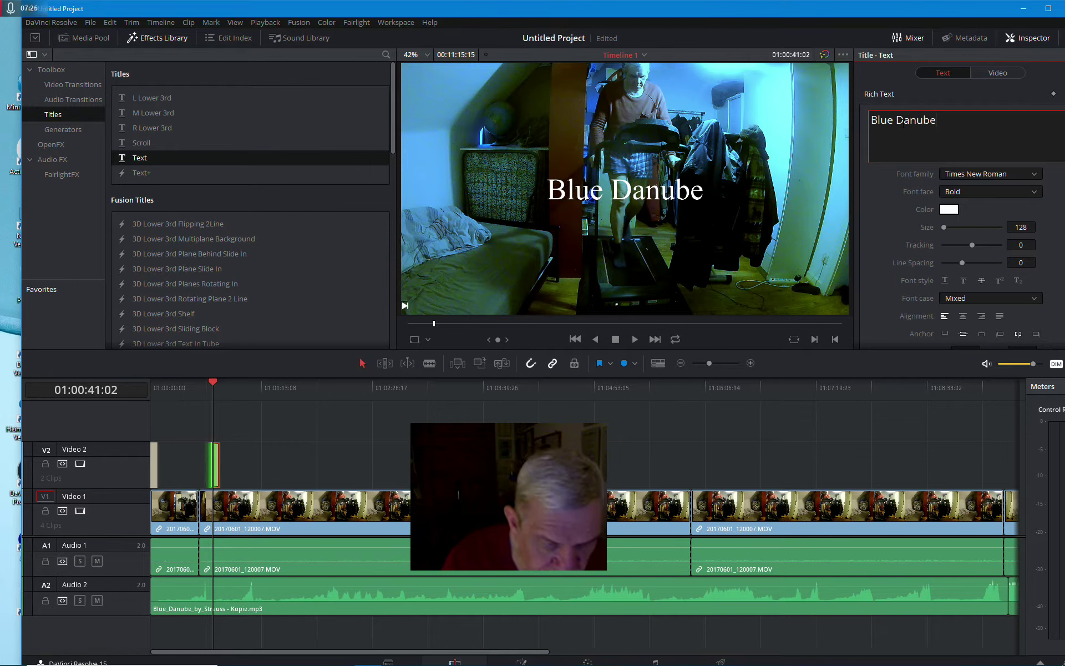
{"action": "type", "text": " by St"}
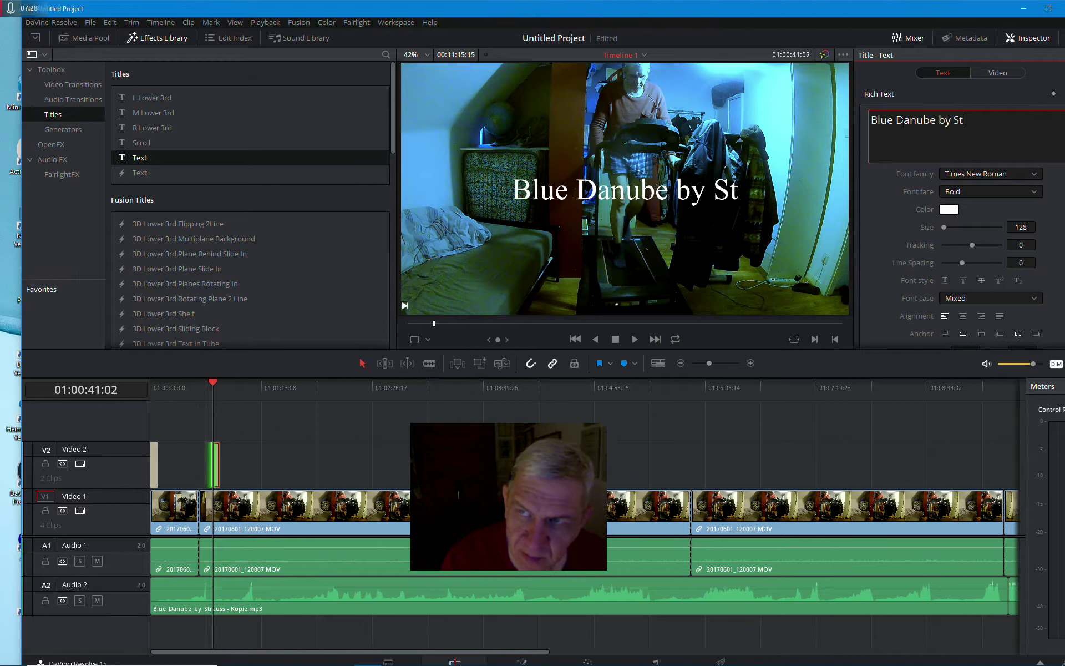
{"action": "type", "text": "raiss"}
{"action": "key", "text": "BackSpace"}
{"action": "key", "text": "BackSpace"}
{"action": "key", "text": "BackSpace"}
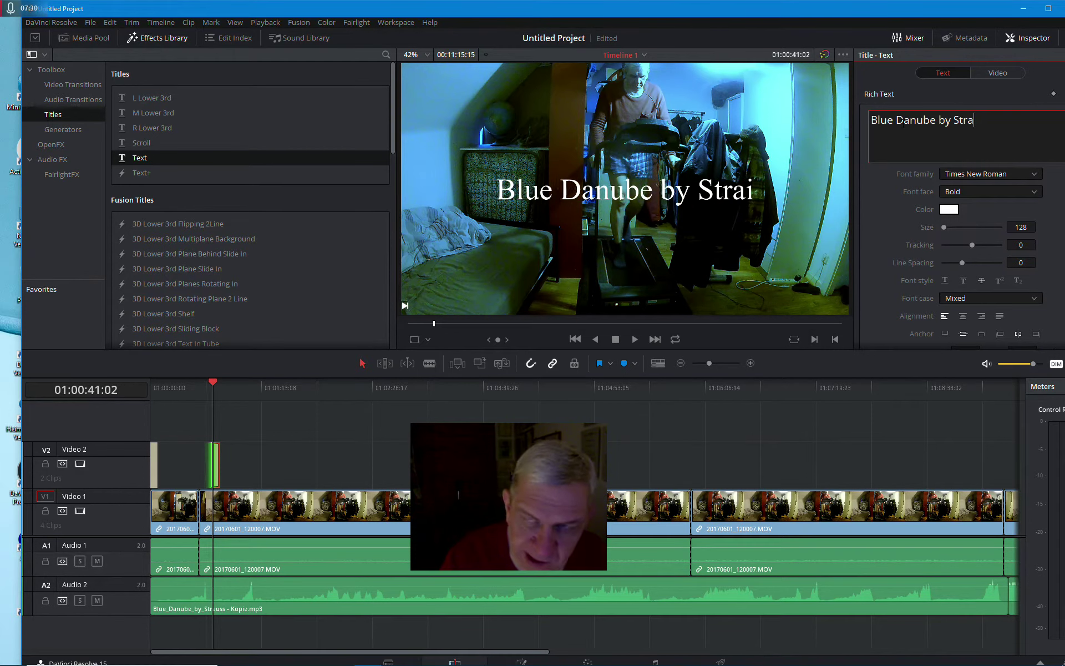
{"action": "type", "text": "is"}
{"action": "key", "text": "BackSpace"}
{"action": "key", "text": "BackSpace"}
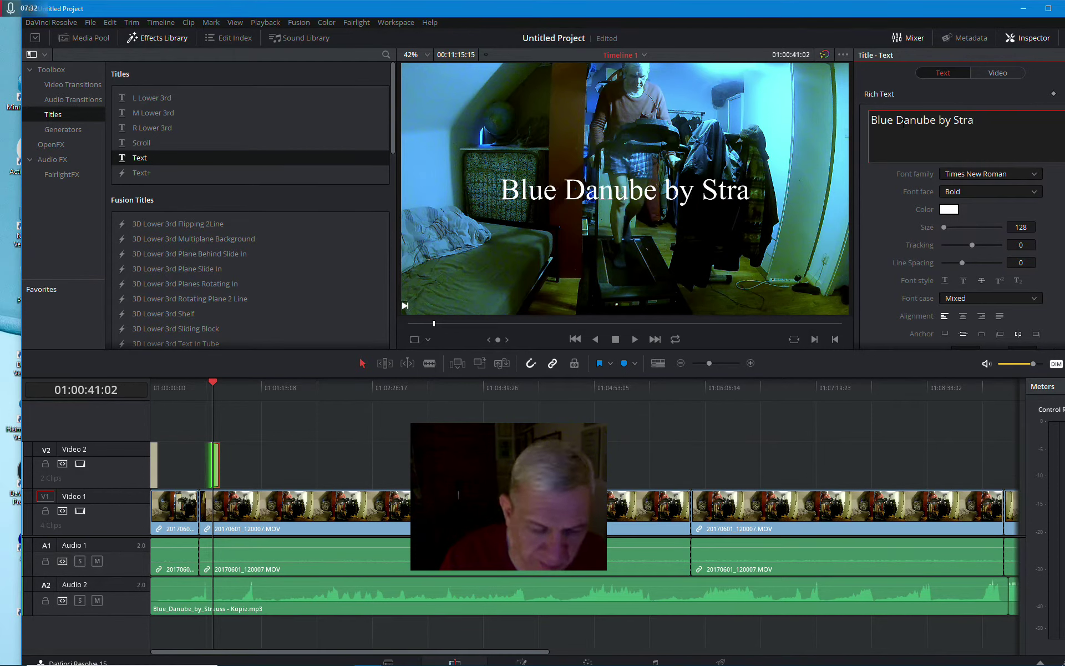
{"action": "type", "text": "uss"}
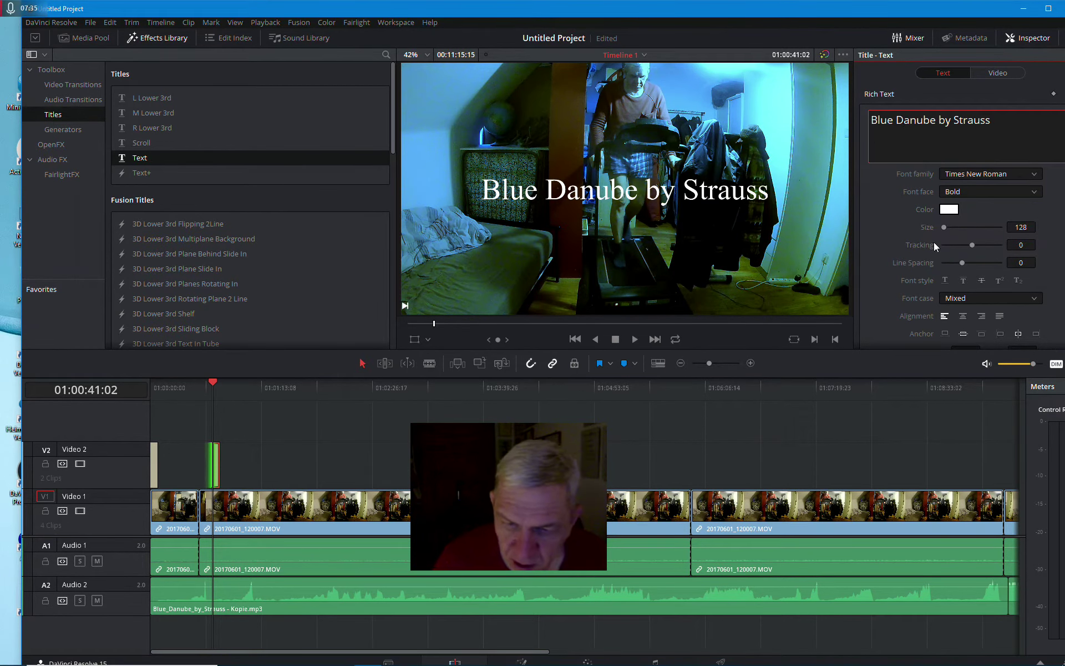
Add a third Text title on Video 2 above the last clip segment and select it with the playhead at 01:09:44:28.
{"action": "left_click_drag", "start_coordinate": [488, 652], "coordinate": [807, 655]}
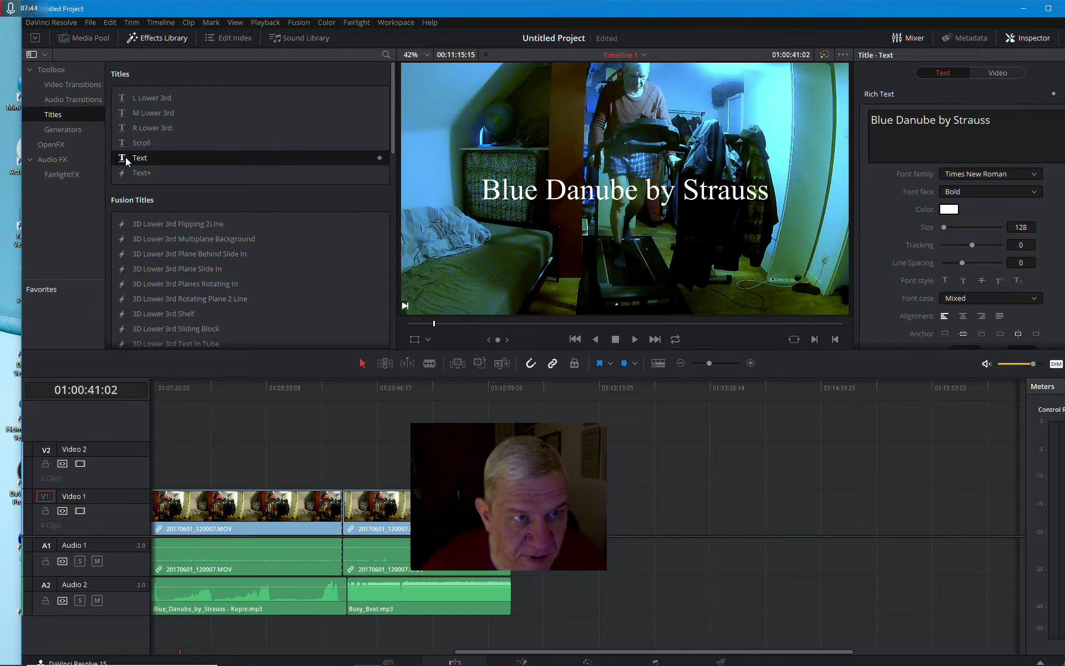
{"action": "left_click_drag", "start_coordinate": [127, 161], "coordinate": [376, 461]}
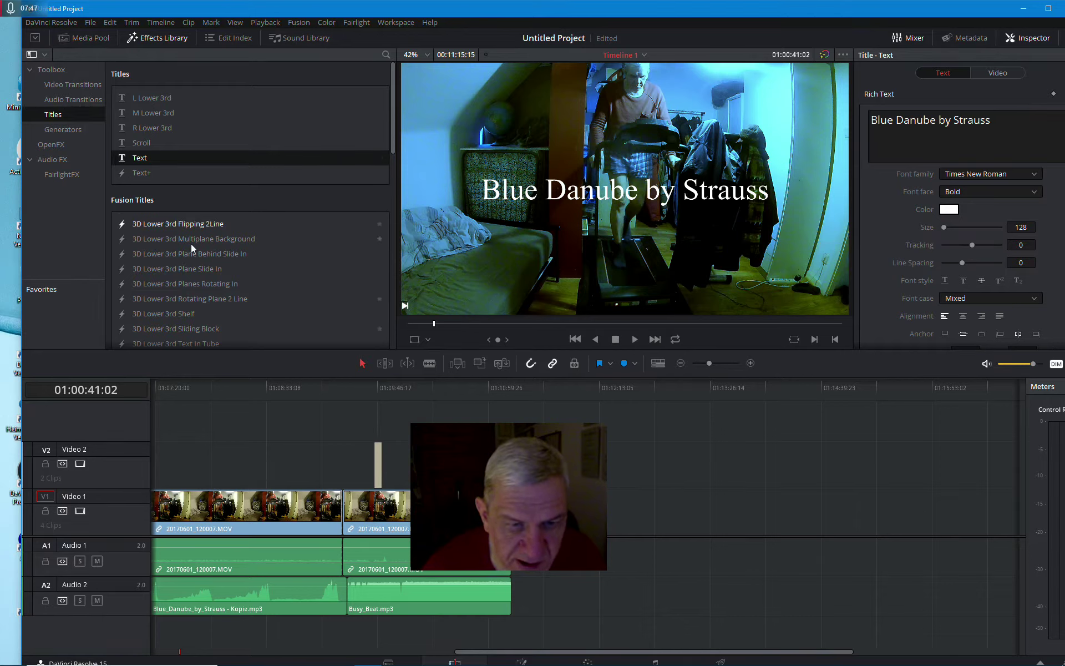
{"action": "left_click", "coordinate": [374, 387]}
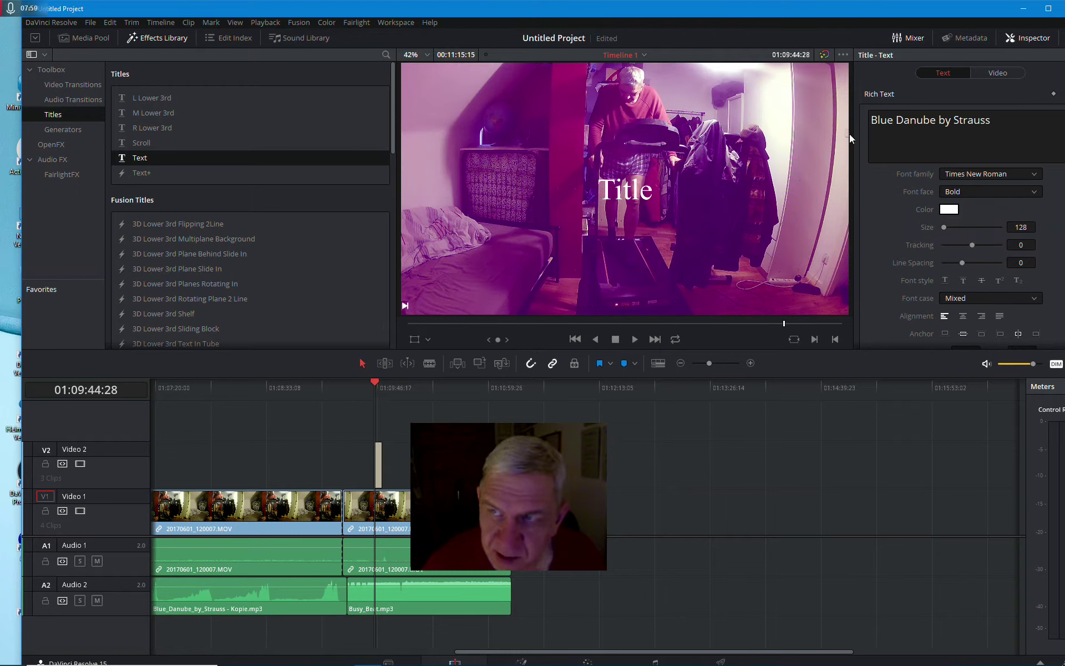
{"action": "left_click", "coordinate": [381, 469]}
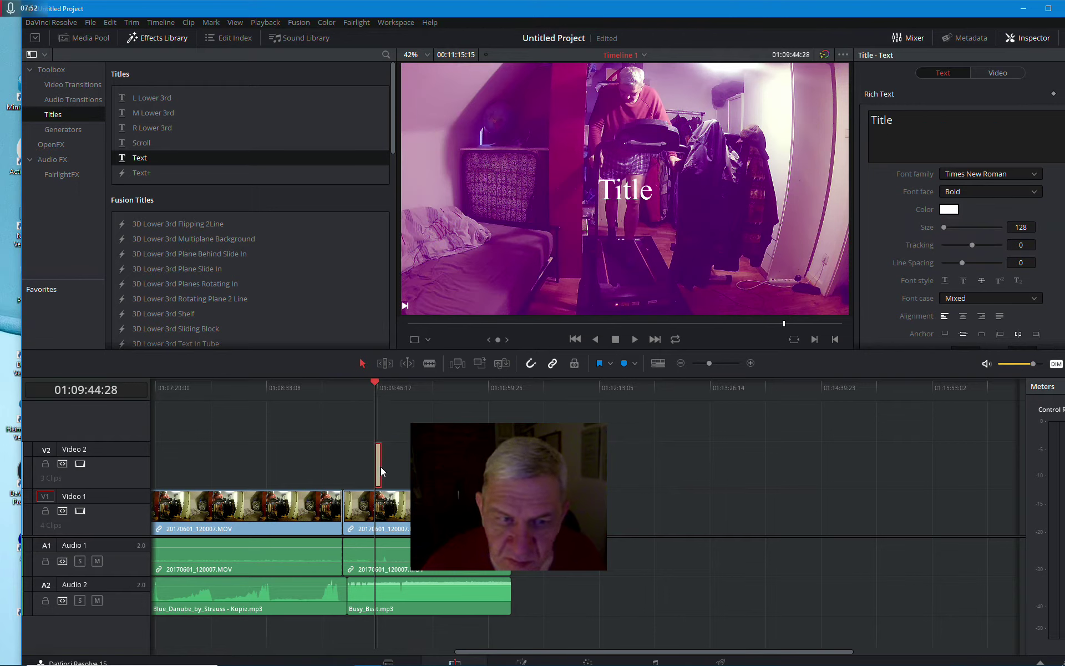
{"action": "left_click", "coordinate": [378, 385]}
{"action": "left_click", "coordinate": [374, 388]}
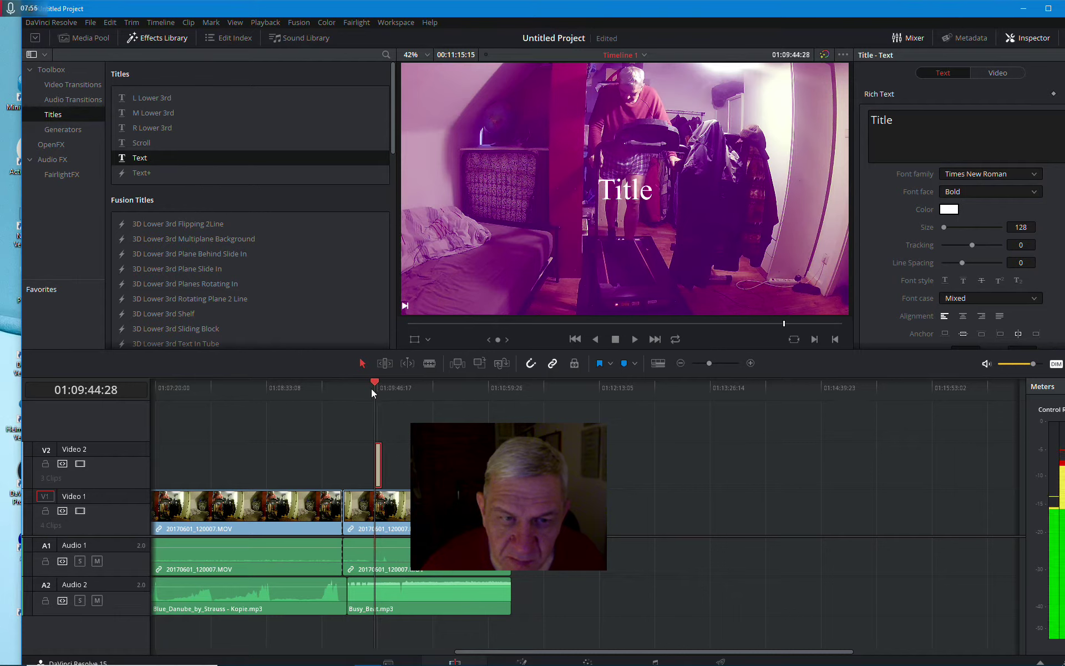
Replace the third title's placeholder text with "Busy Beat.mp3".
{"action": "left_click", "coordinate": [916, 122]}
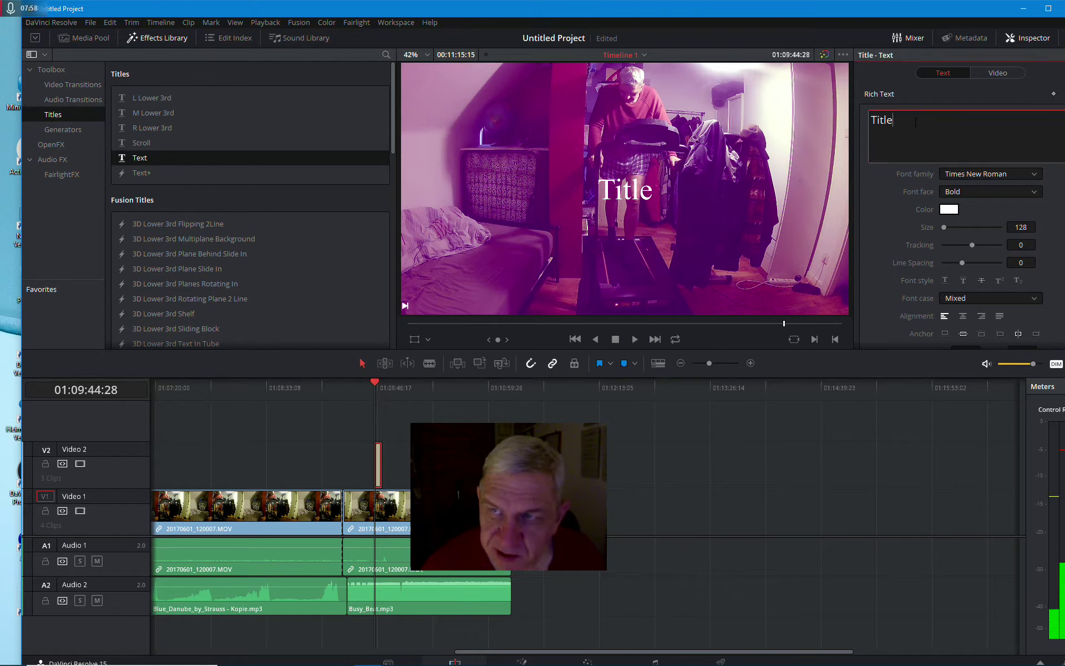
{"action": "key", "text": "BackSpace"}
{"action": "key", "text": "BackSpace"}
{"action": "key", "text": "BackSpace"}
{"action": "key", "text": "BackSpace"}
{"action": "key", "text": "BackSpace"}
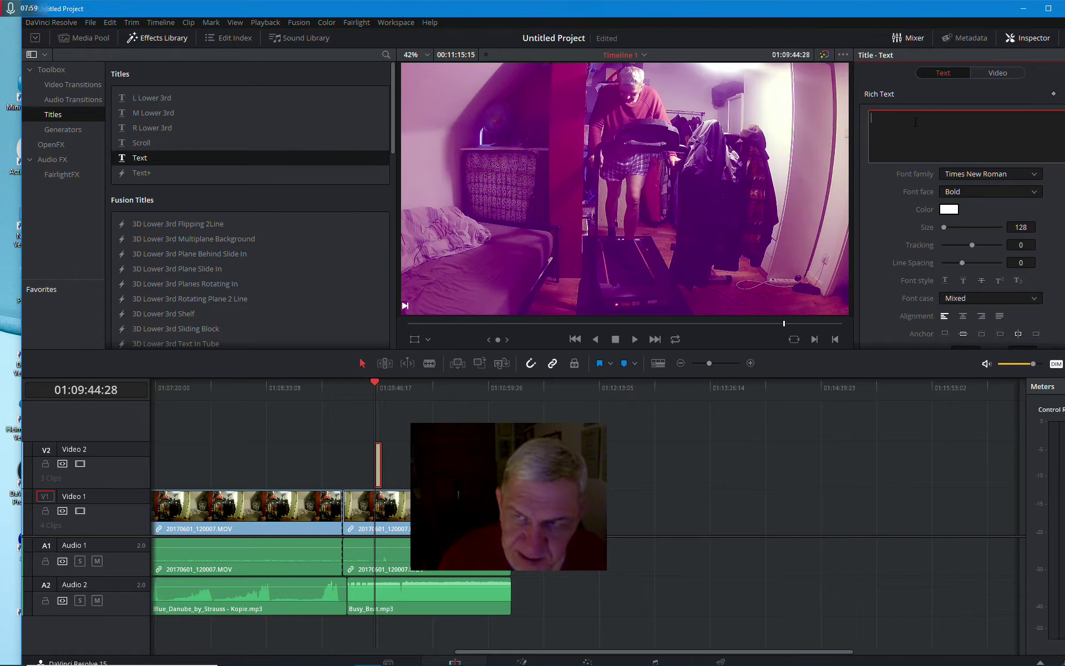
{"action": "type", "text": "Buy"}
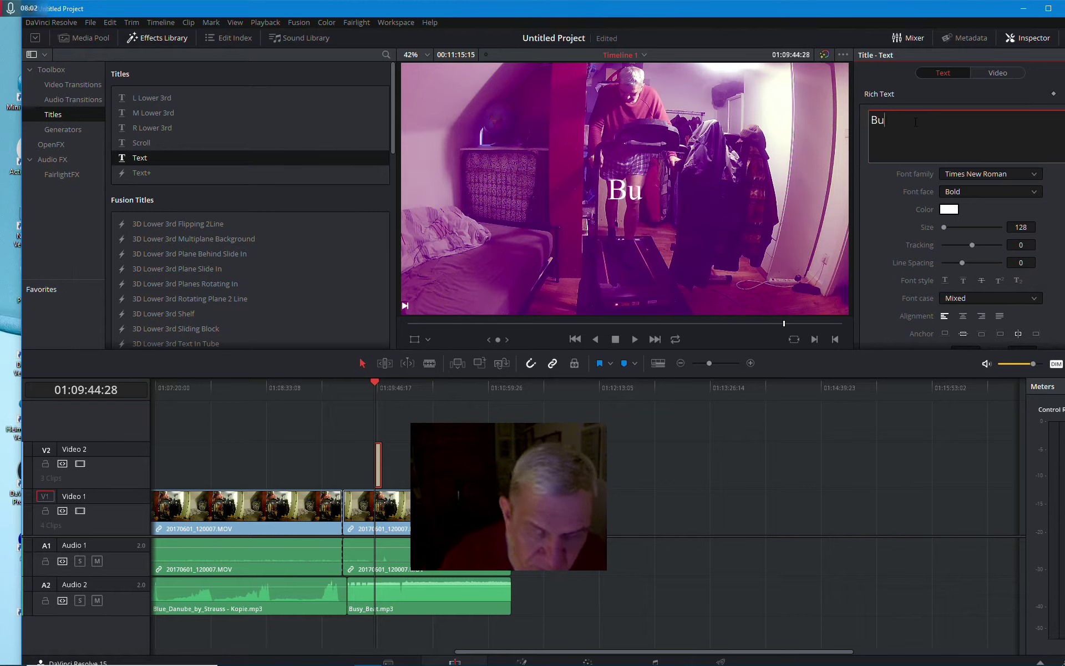
{"action": "key", "text": "BackSpace"}
{"action": "key", "text": "BackSpace"}
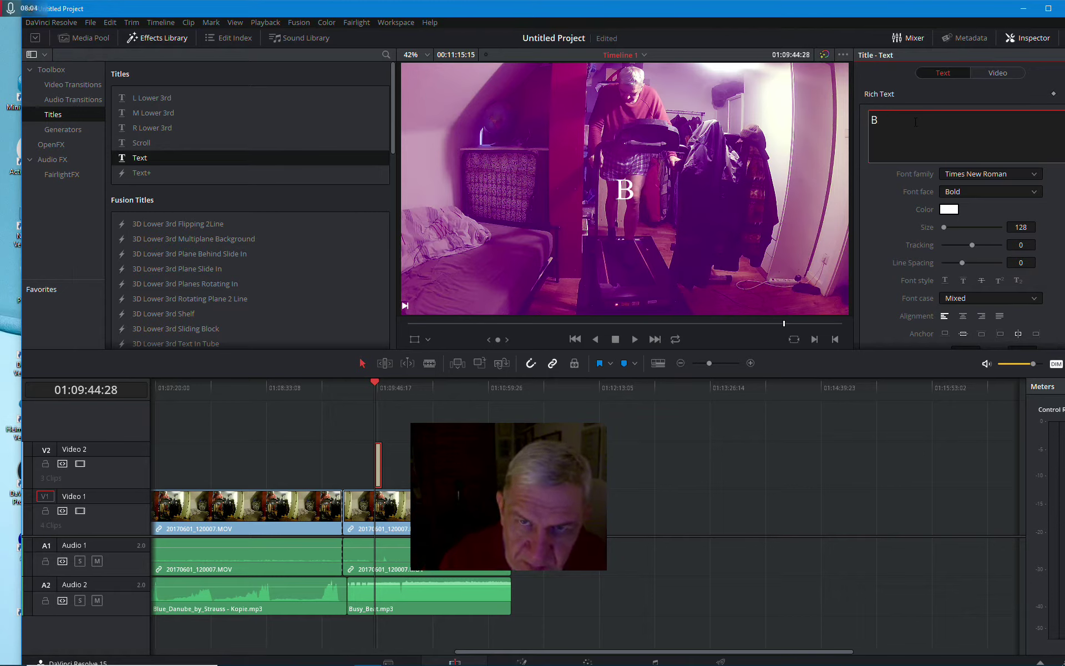
{"action": "type", "text": "usy"}
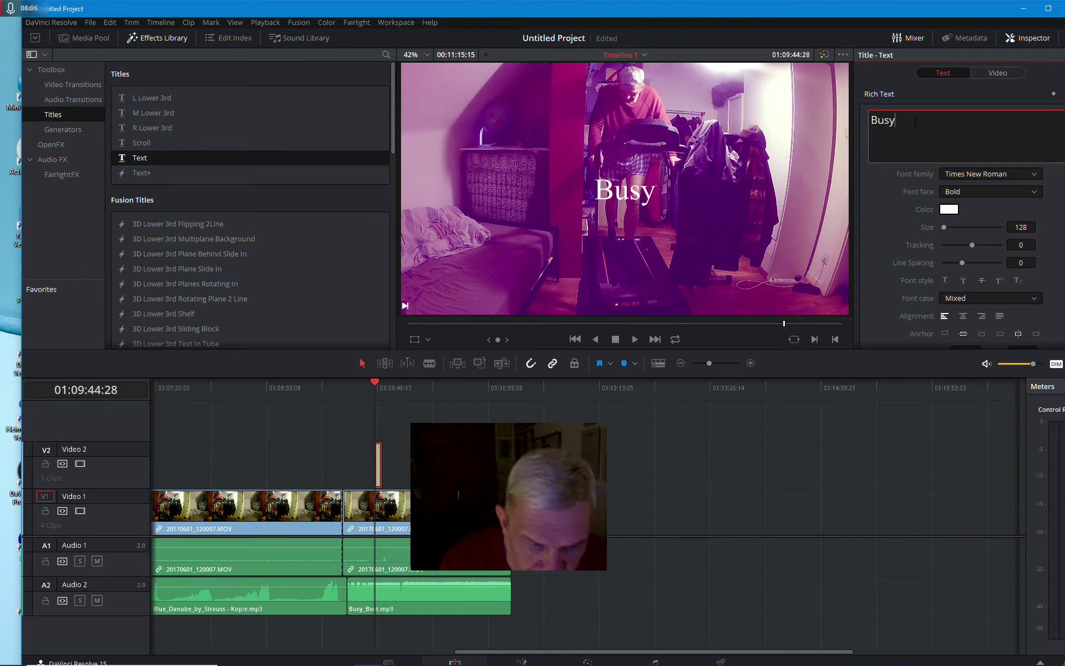
{"action": "type", "text": " Be"}
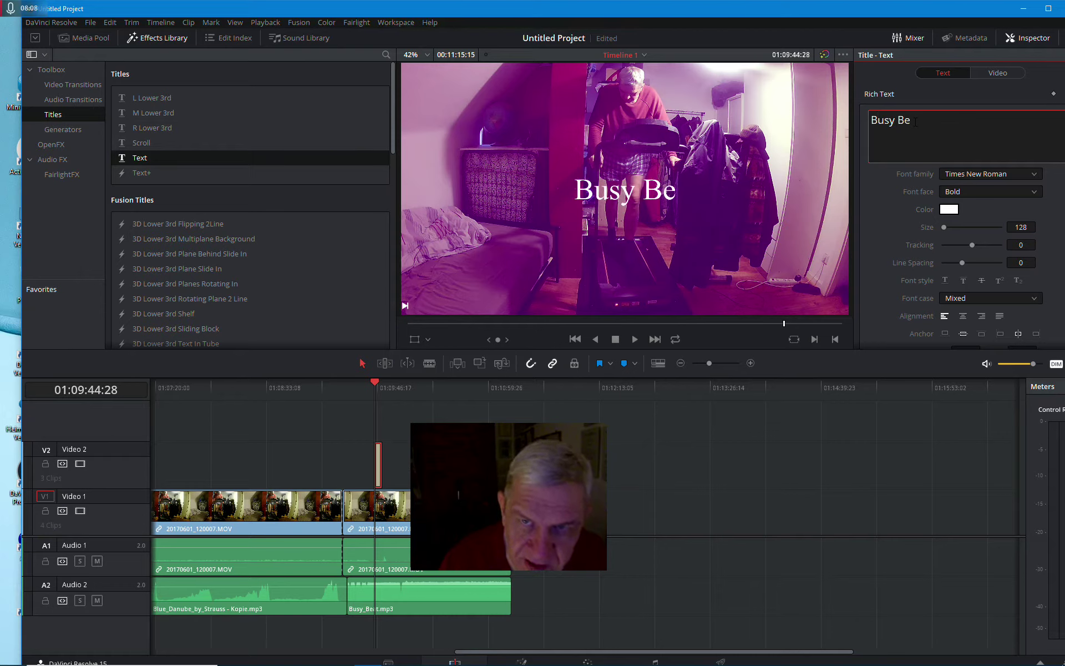
{"action": "type", "text": "atm"}
{"action": "key", "text": "BackSpace"}
{"action": "type", "text": "tm"}
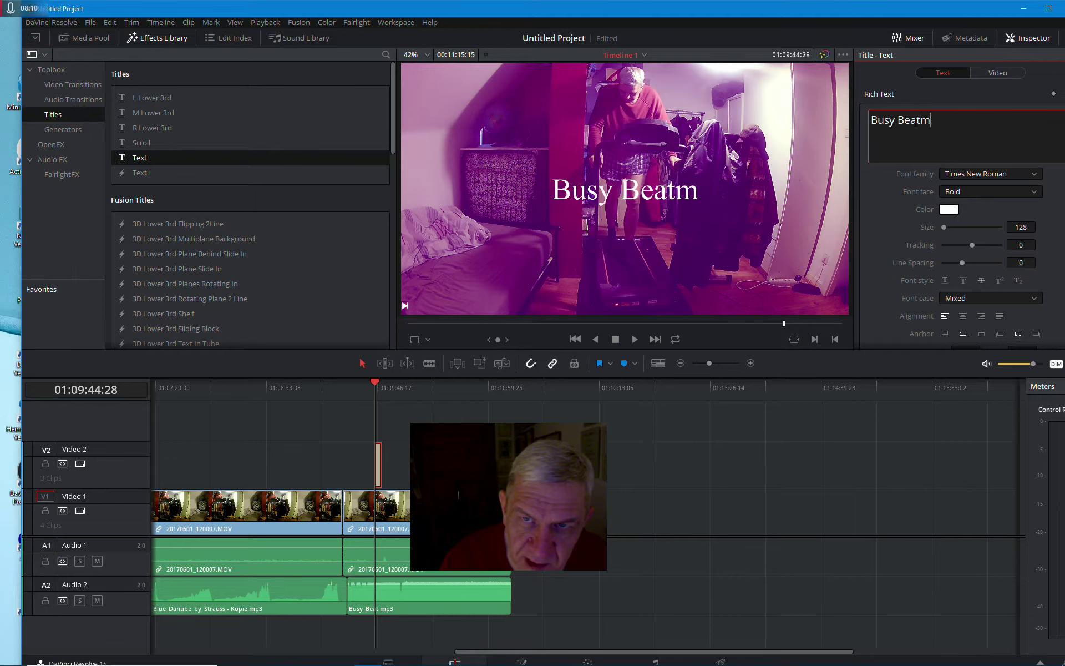
{"action": "key", "text": "BackSpace"}
{"action": "type", "text": ".mpe"}
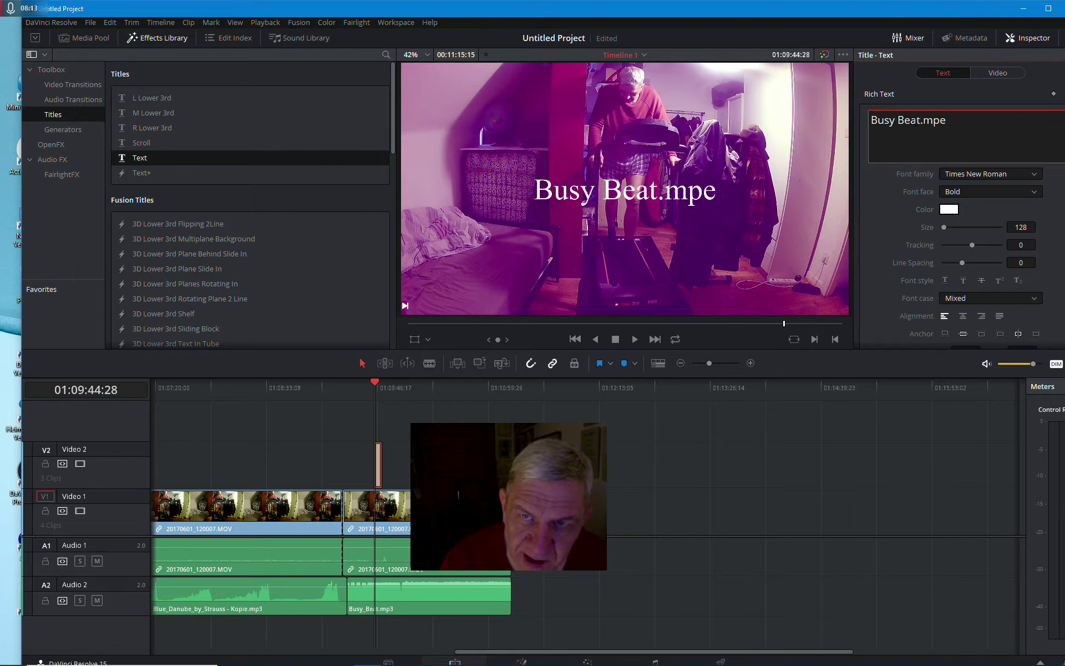
{"action": "key", "text": "BackSpace"}
{"action": "type", "text": "3"}
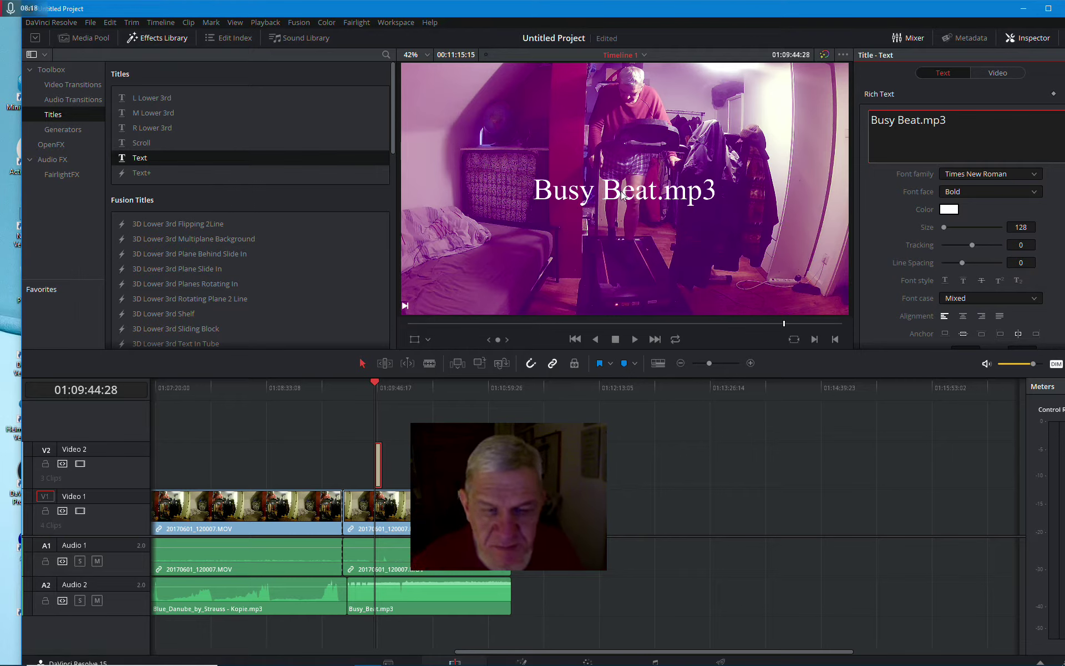
Select the second clip segment on Video 1 and switch to the Color page with the OpenFX library displayed.
{"action": "left_click_drag", "start_coordinate": [583, 652], "coordinate": [261, 664]}
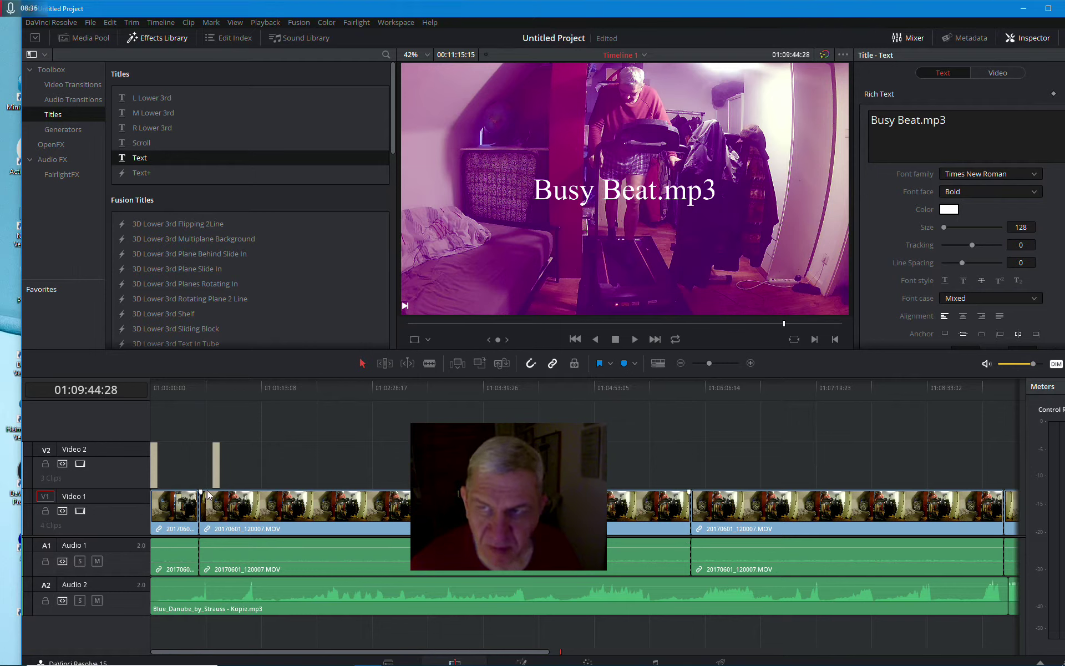
{"action": "left_click", "coordinate": [255, 514]}
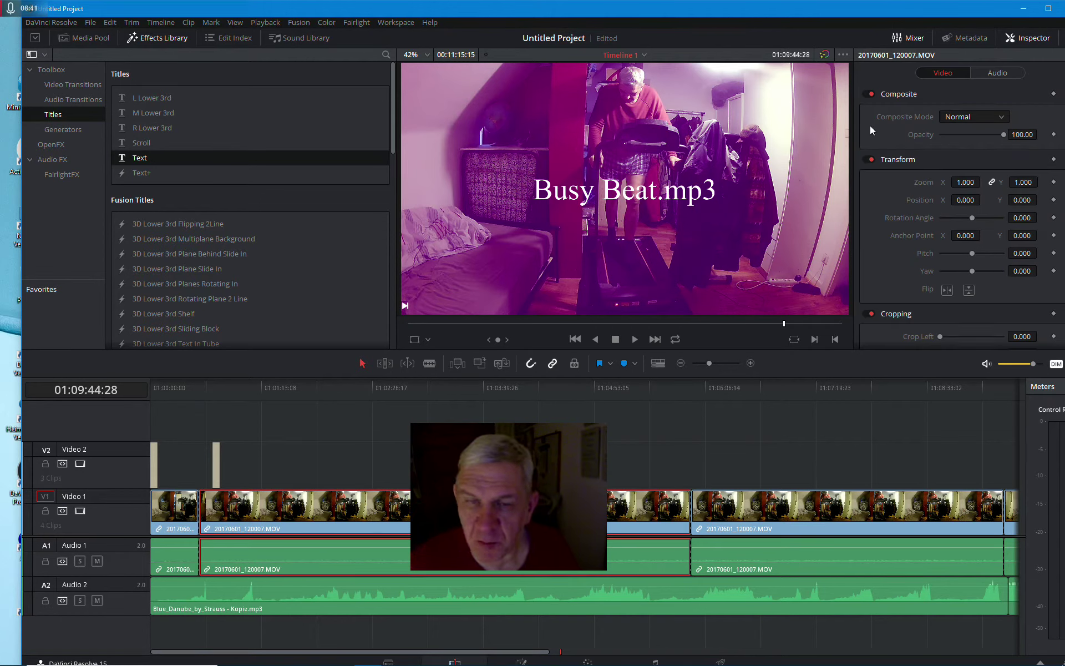
{"action": "left_click", "coordinate": [588, 662]}
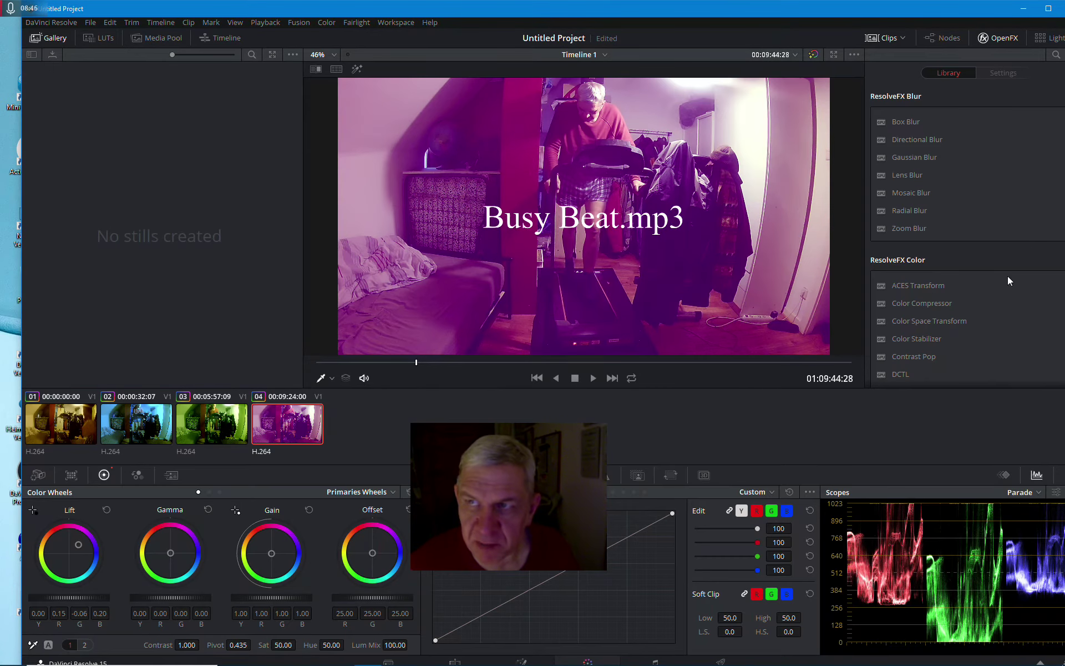
{"action": "left_click", "coordinate": [1013, 40]}
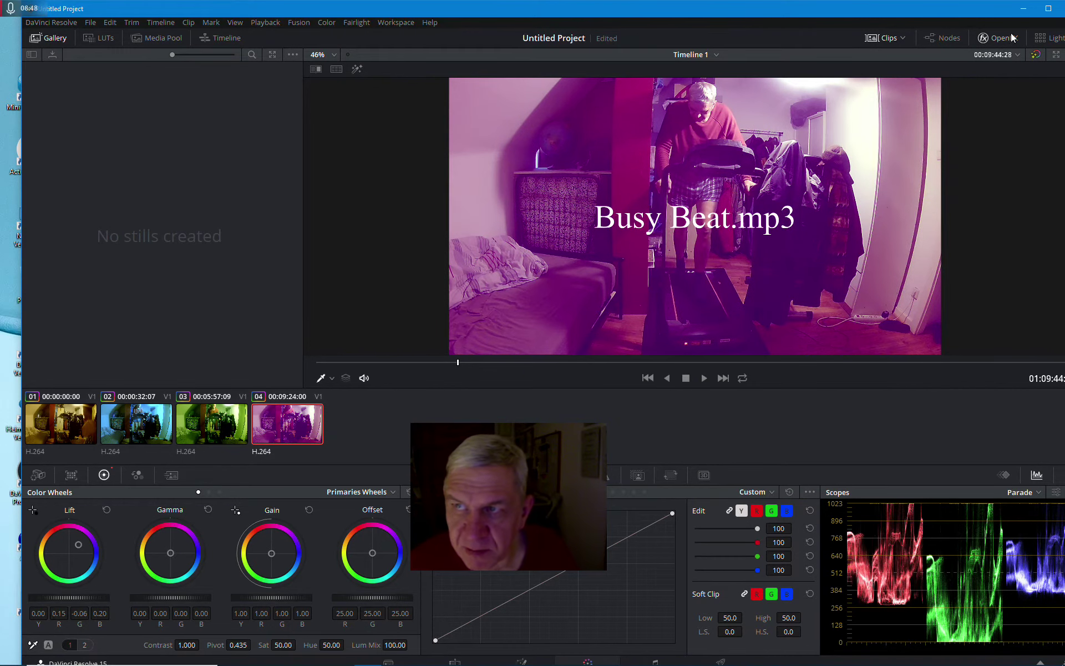
{"action": "left_click", "coordinate": [1009, 38]}
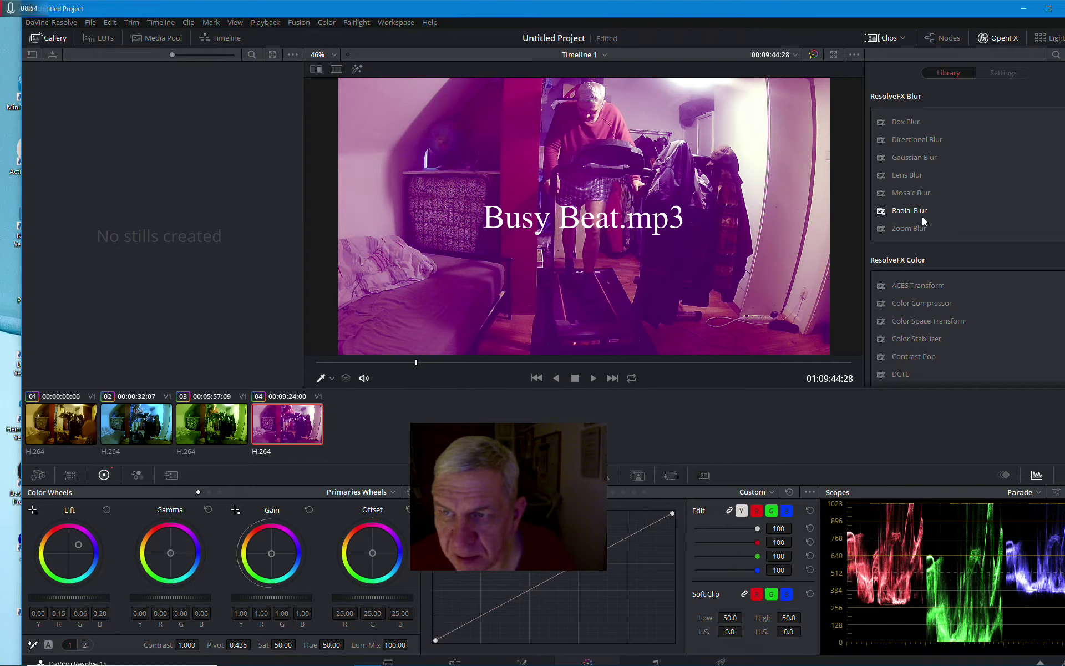
Try to apply the ResolveFX Contrast Pop effect to clip 02.
{"action": "scroll", "coordinate": [923, 215], "scroll_direction": "down", "scroll_amount": 1}
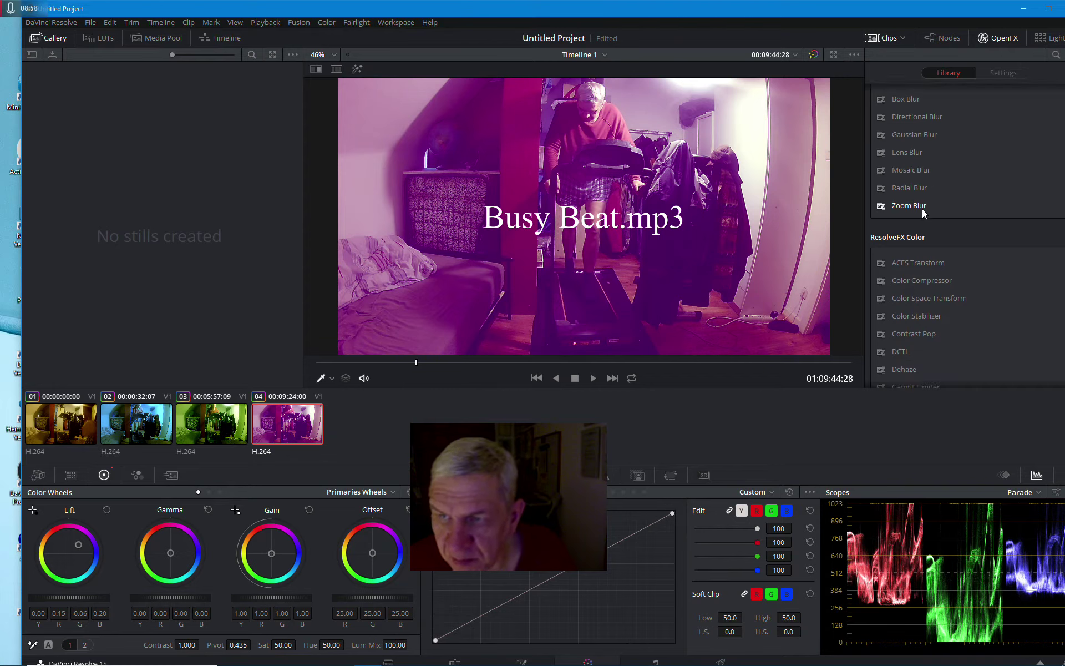
{"action": "scroll", "coordinate": [923, 213], "scroll_direction": "down", "scroll_amount": 5}
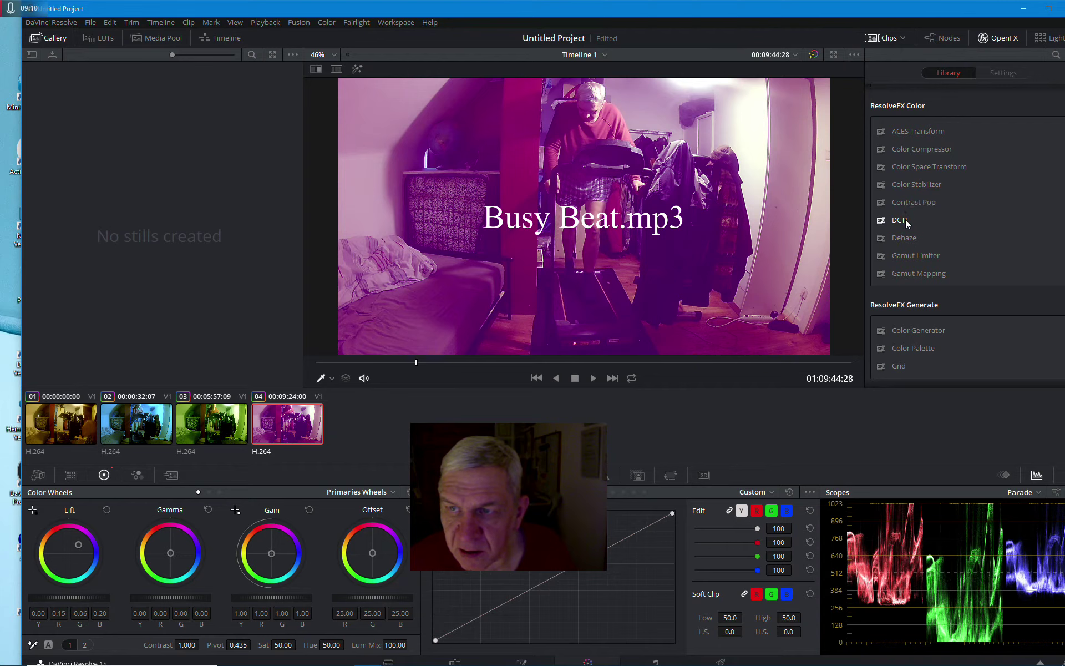
{"action": "left_click_drag", "start_coordinate": [914, 204], "coordinate": [885, 193]}
{"action": "left_click", "coordinate": [132, 431]}
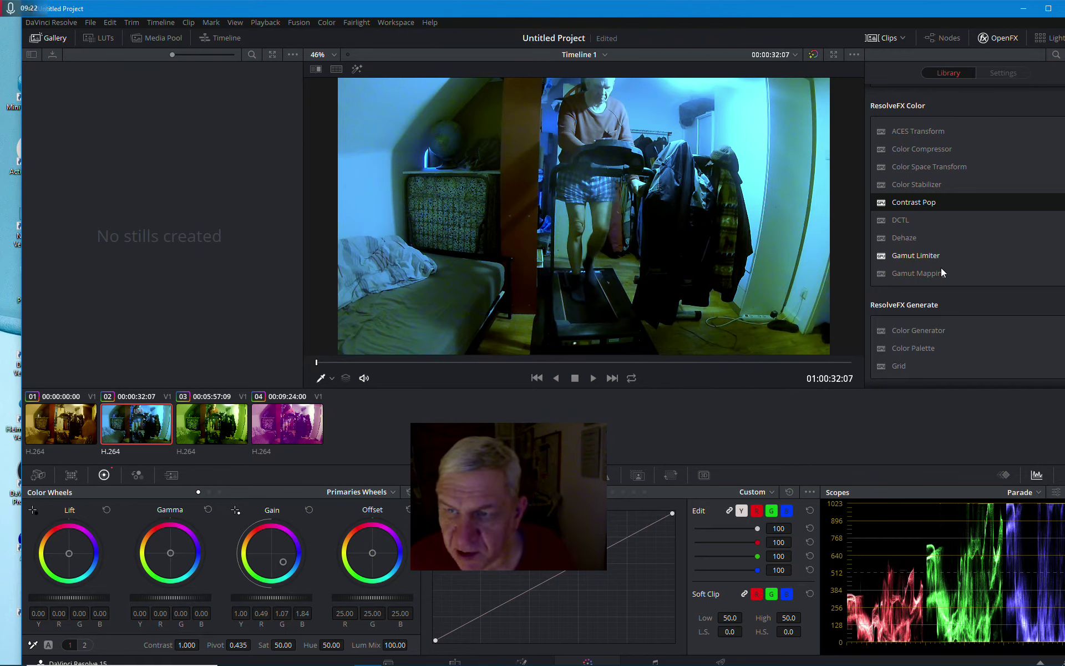
Try to apply the ResolveFX Lens Flare effect to clip 02.
{"action": "scroll", "coordinate": [938, 307], "scroll_direction": "down", "scroll_amount": 5}
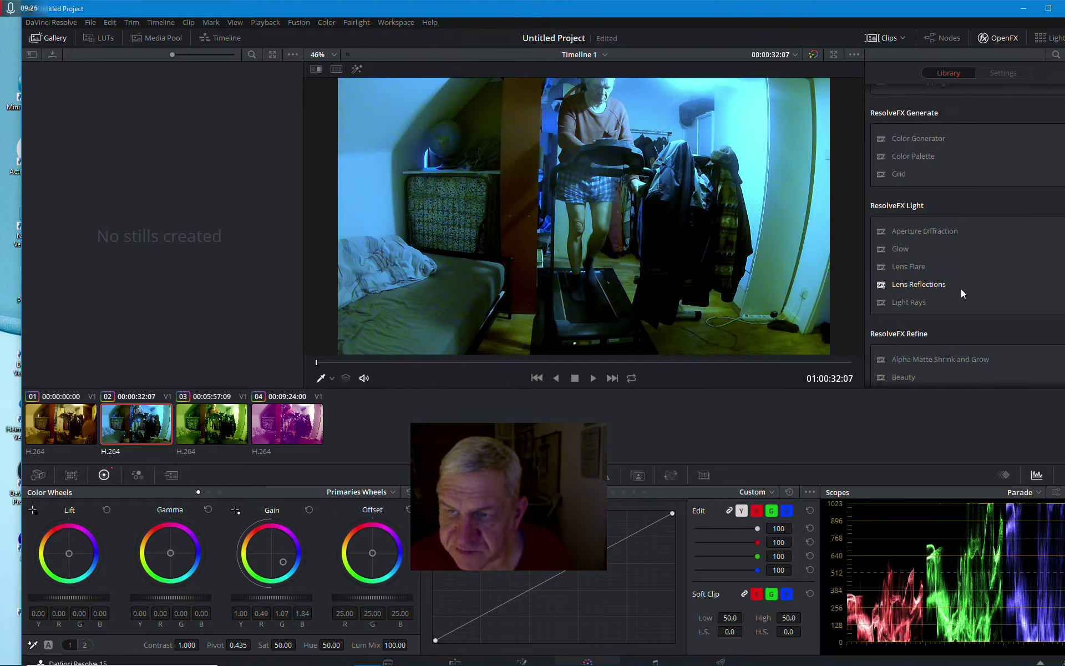
{"action": "scroll", "coordinate": [961, 288], "scroll_direction": "down", "scroll_amount": 2}
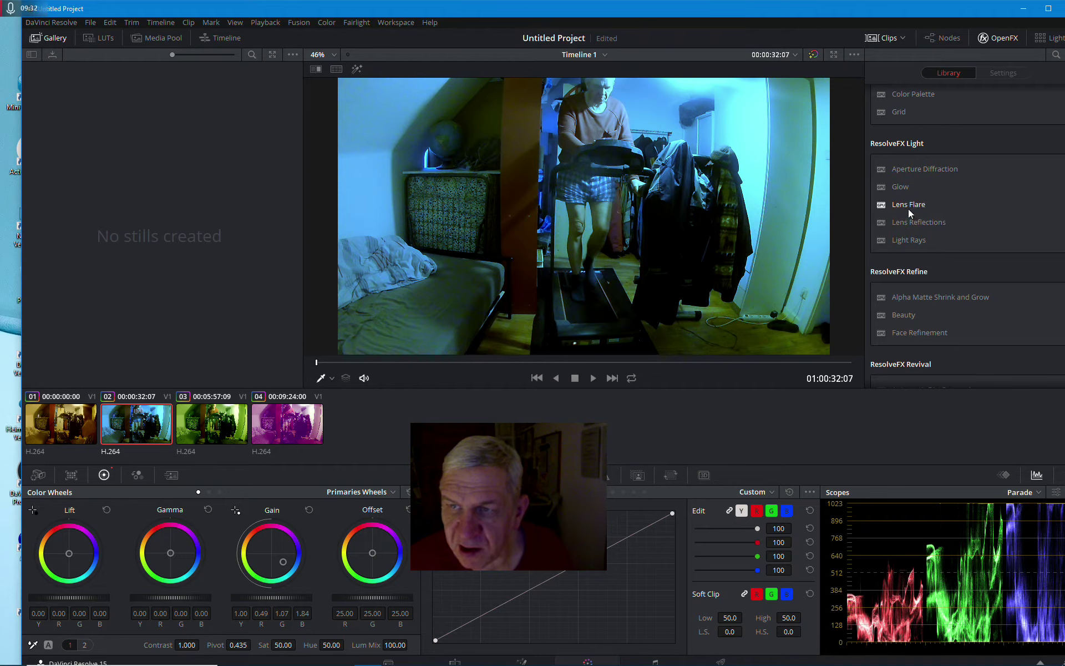
{"action": "left_click_drag", "start_coordinate": [907, 209], "coordinate": [124, 417]}
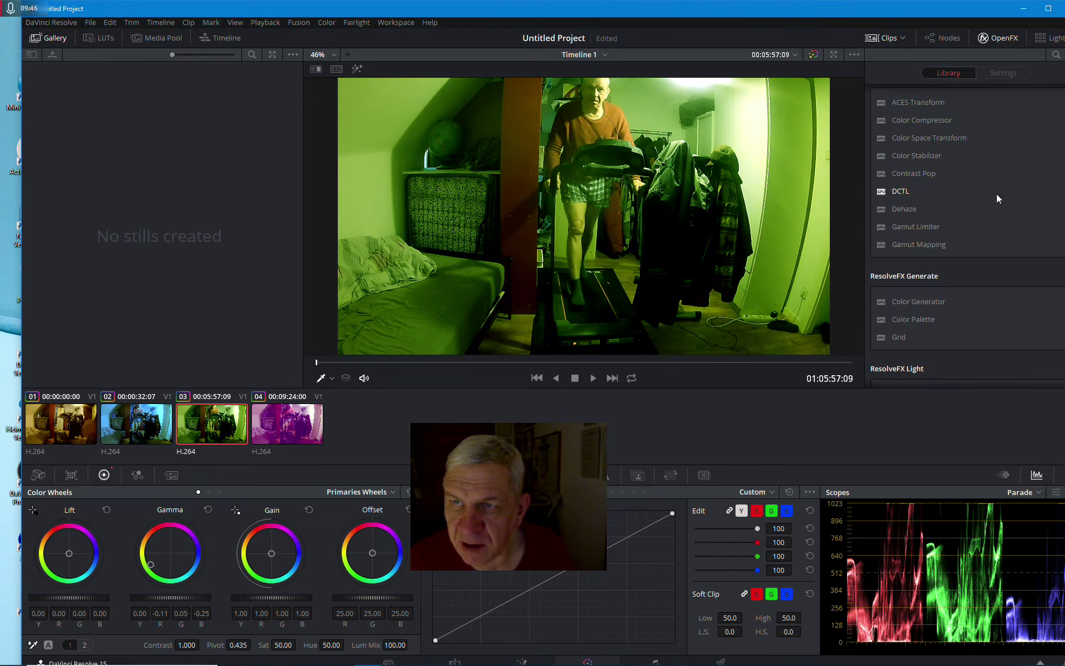
Try to apply the ResolveFX Color Space Transform effect to clip 03.
{"action": "scroll", "coordinate": [997, 194], "scroll_direction": "up", "scroll_amount": 4}
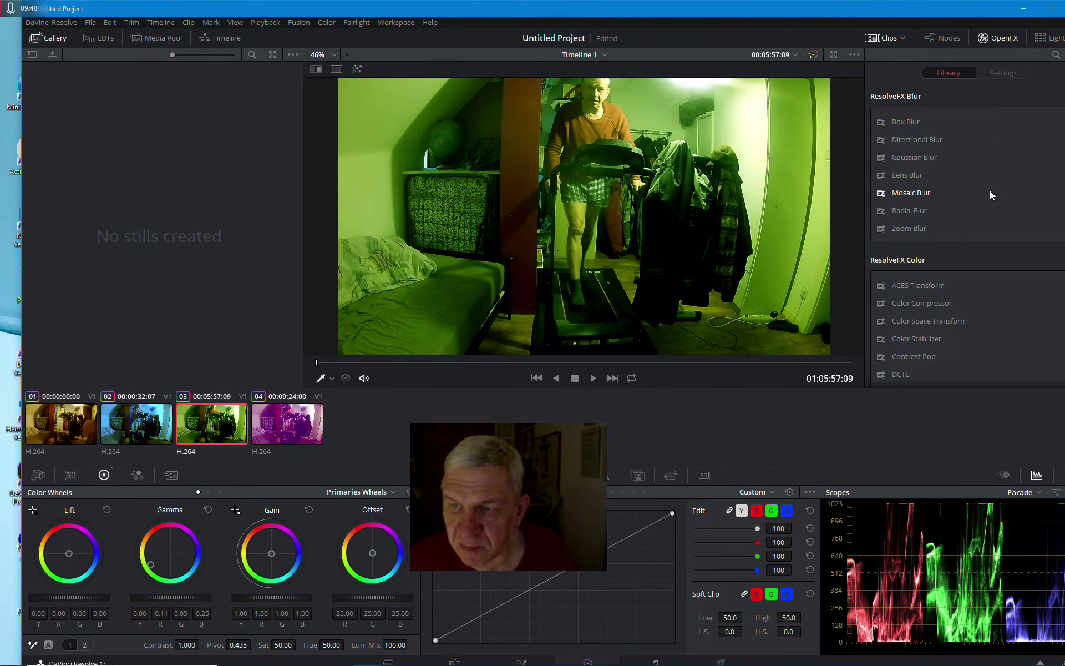
{"action": "scroll", "coordinate": [990, 191], "scroll_direction": "down", "scroll_amount": 3}
{"action": "scroll", "coordinate": [997, 296], "scroll_direction": "down", "scroll_amount": 1}
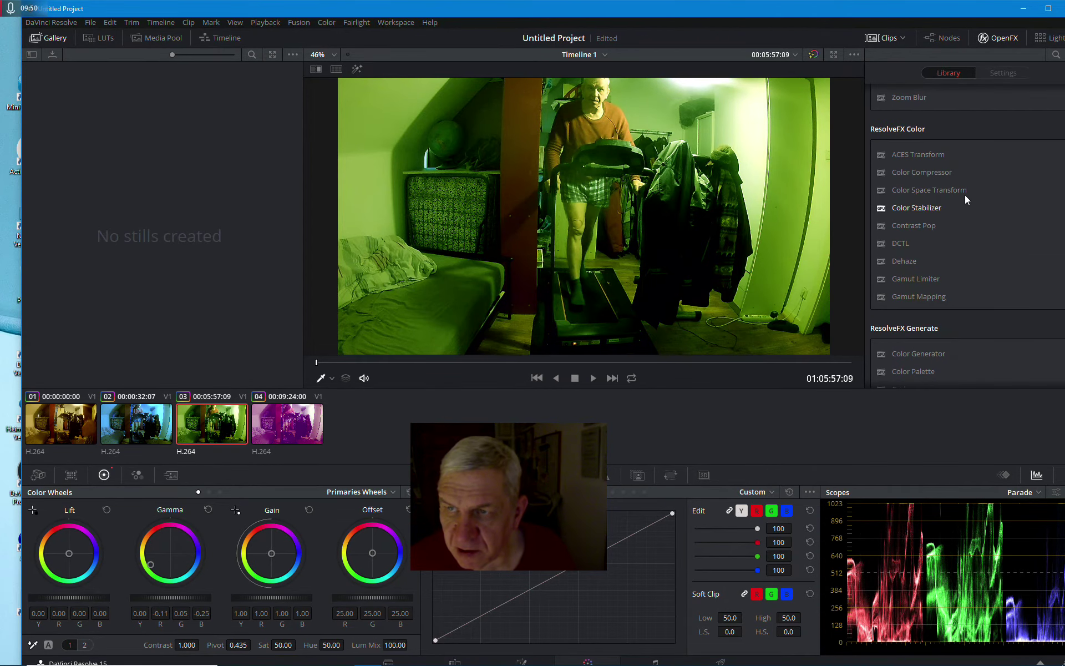
{"action": "left_click_drag", "start_coordinate": [931, 191], "coordinate": [193, 409]}
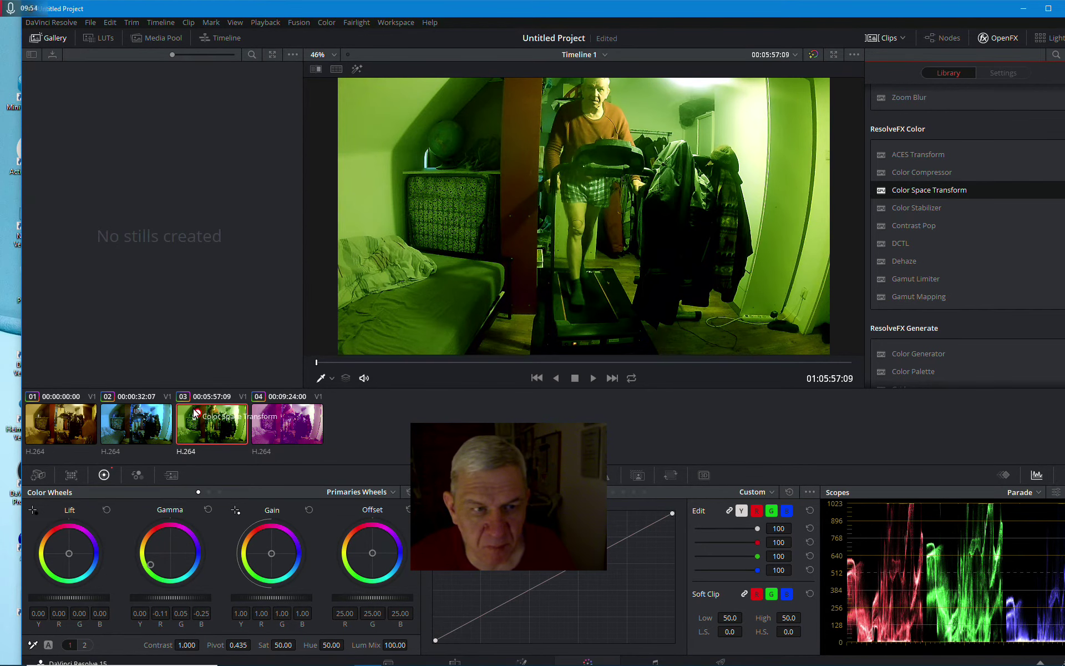
{"action": "right_click", "coordinate": [195, 414]}
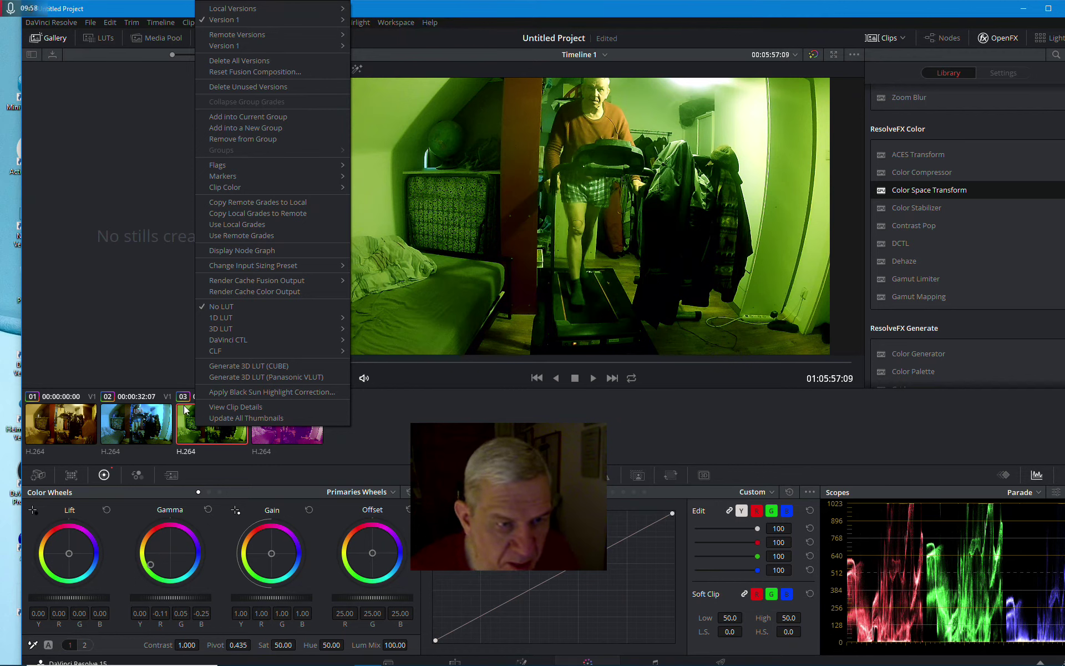
{"action": "left_click", "coordinate": [188, 417]}
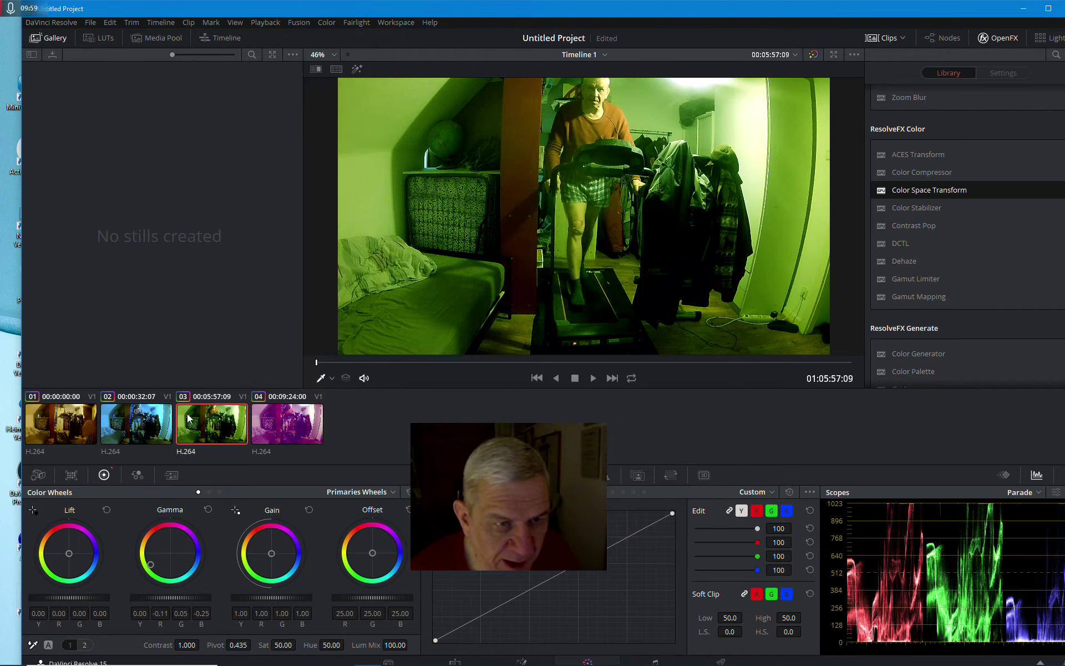
{"action": "right_click", "coordinate": [214, 429]}
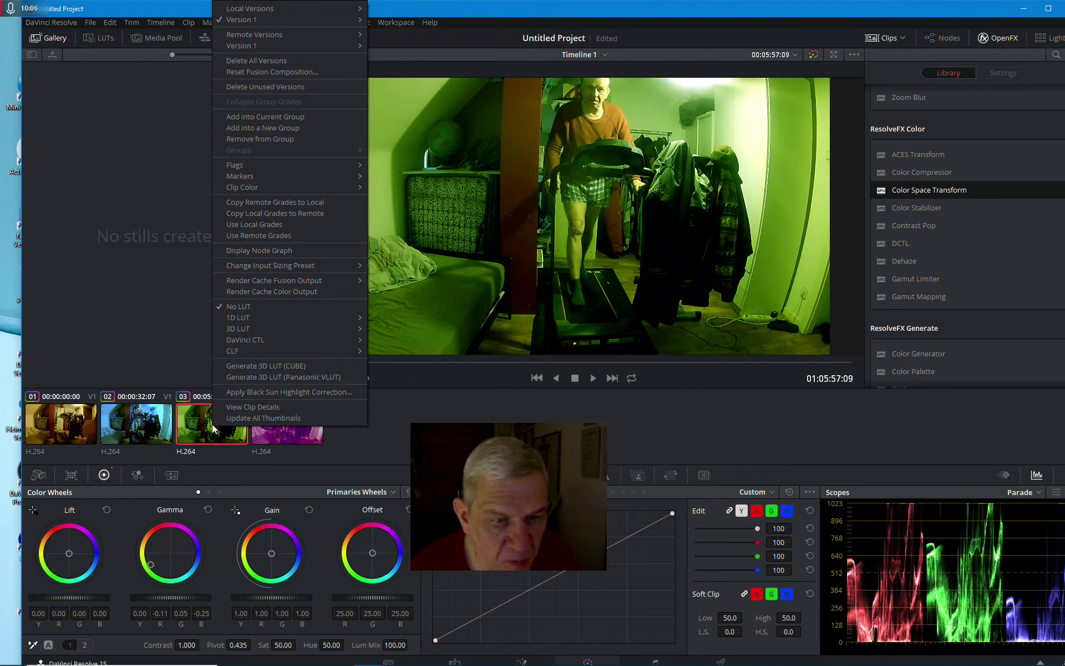
{"action": "left_click", "coordinate": [193, 414]}
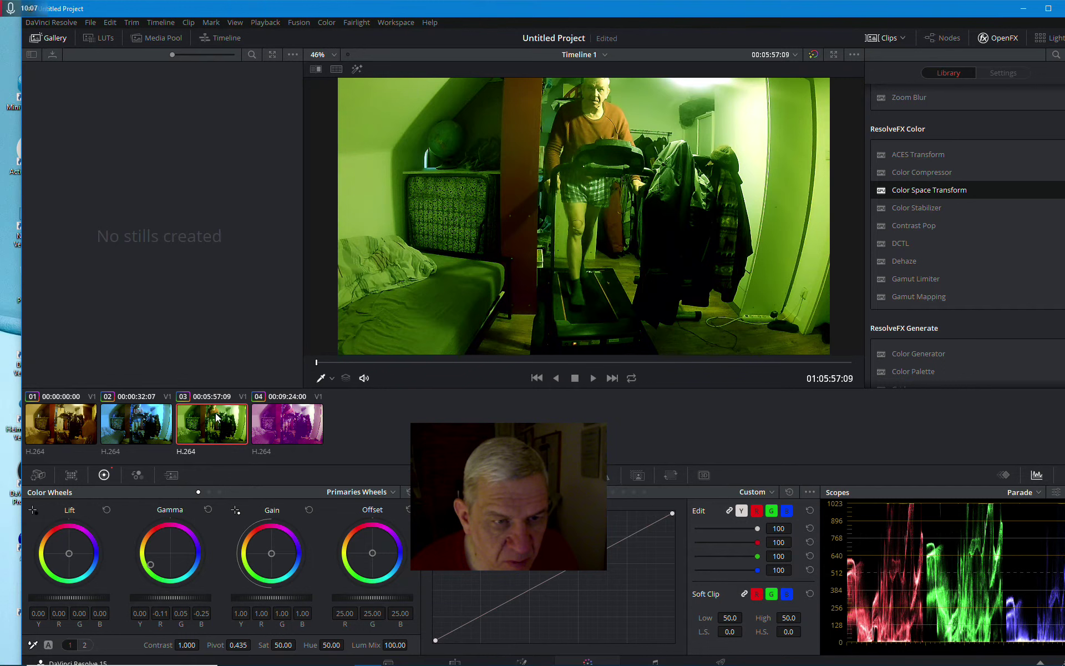
Try to apply the ResolveFX Color Palette effect to clip 04.
{"action": "left_click", "coordinate": [300, 441]}
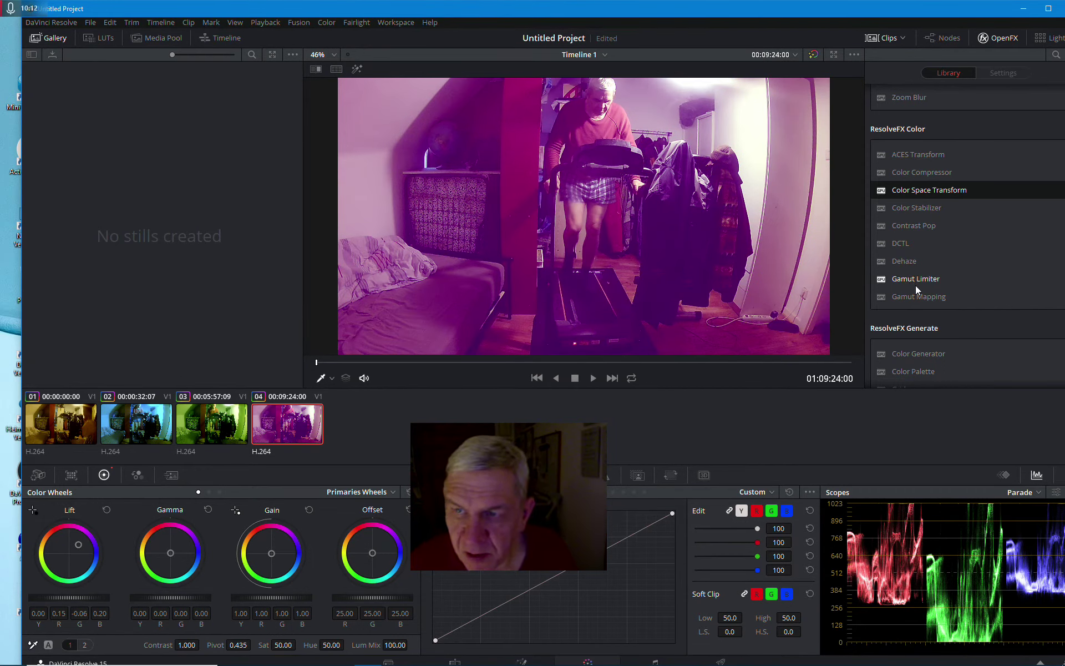
{"action": "scroll", "coordinate": [917, 280], "scroll_direction": "down", "scroll_amount": 3}
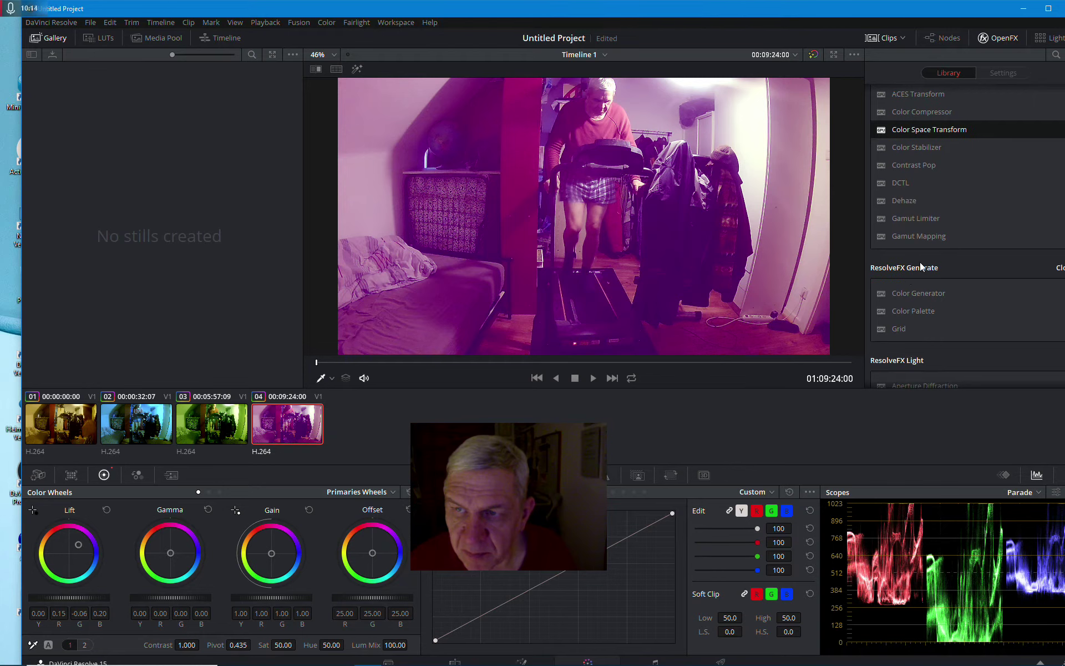
{"action": "scroll", "coordinate": [925, 290], "scroll_direction": "down", "scroll_amount": 1}
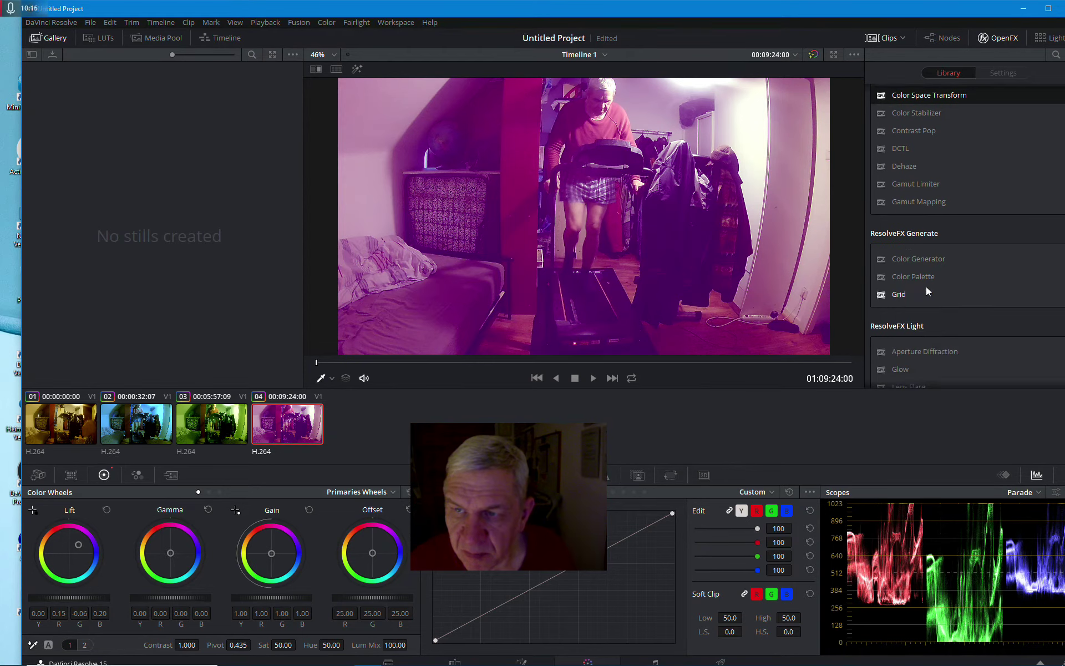
{"action": "scroll", "coordinate": [927, 287], "scroll_direction": "up", "scroll_amount": 1}
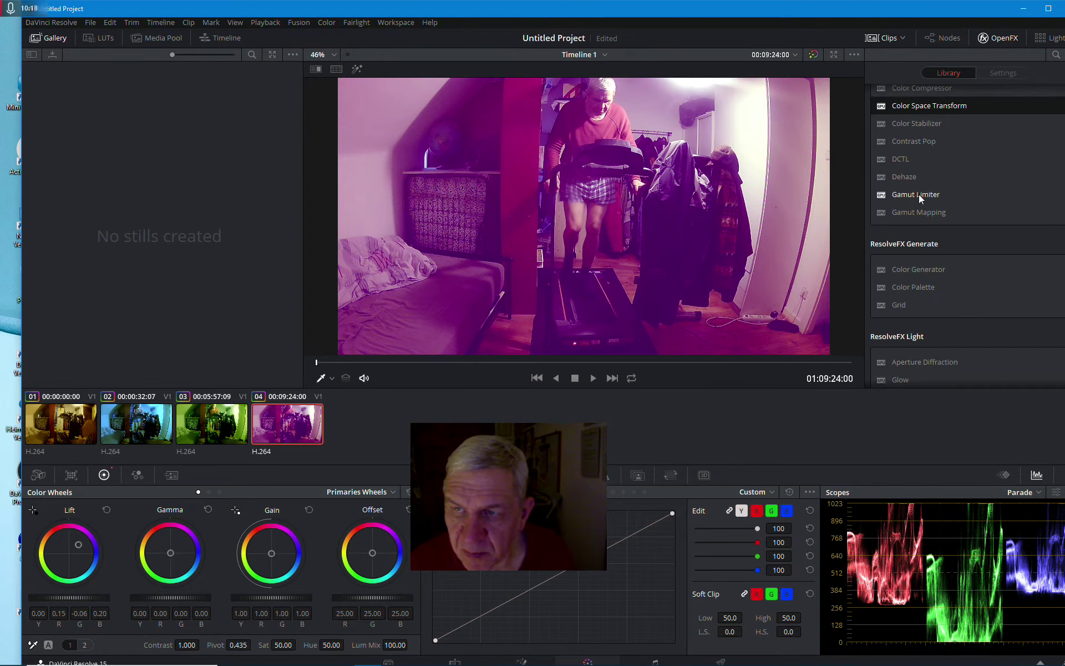
{"action": "left_click", "coordinate": [916, 287]}
{"action": "left_click_drag", "start_coordinate": [916, 287], "coordinate": [267, 416]}
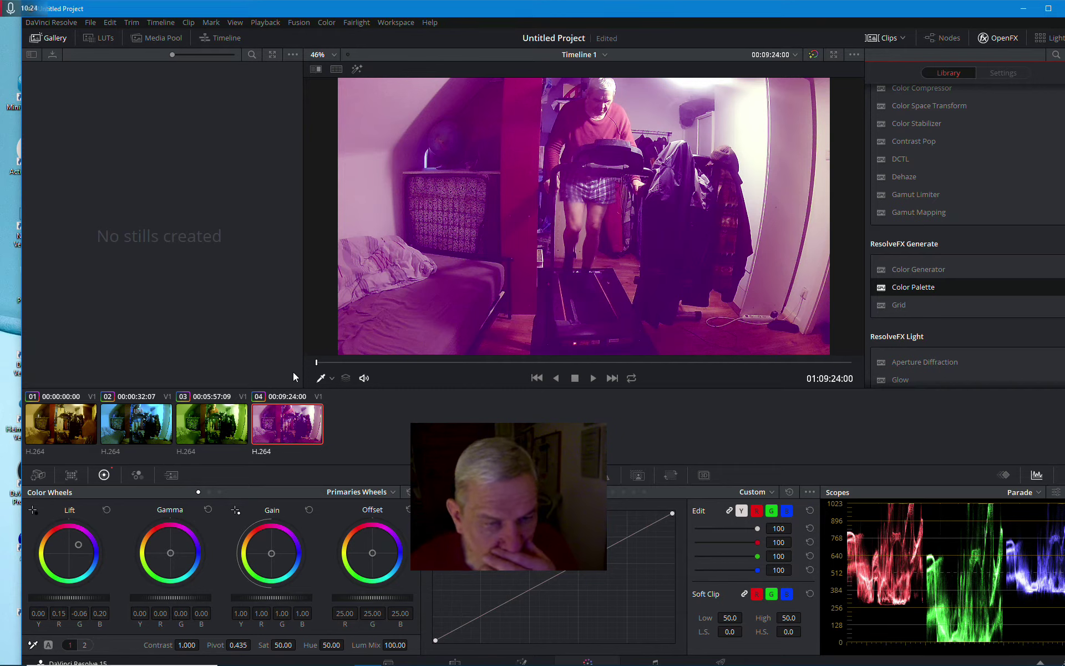
{"action": "right_click", "coordinate": [297, 414]}
{"action": "left_click", "coordinate": [255, 358]}
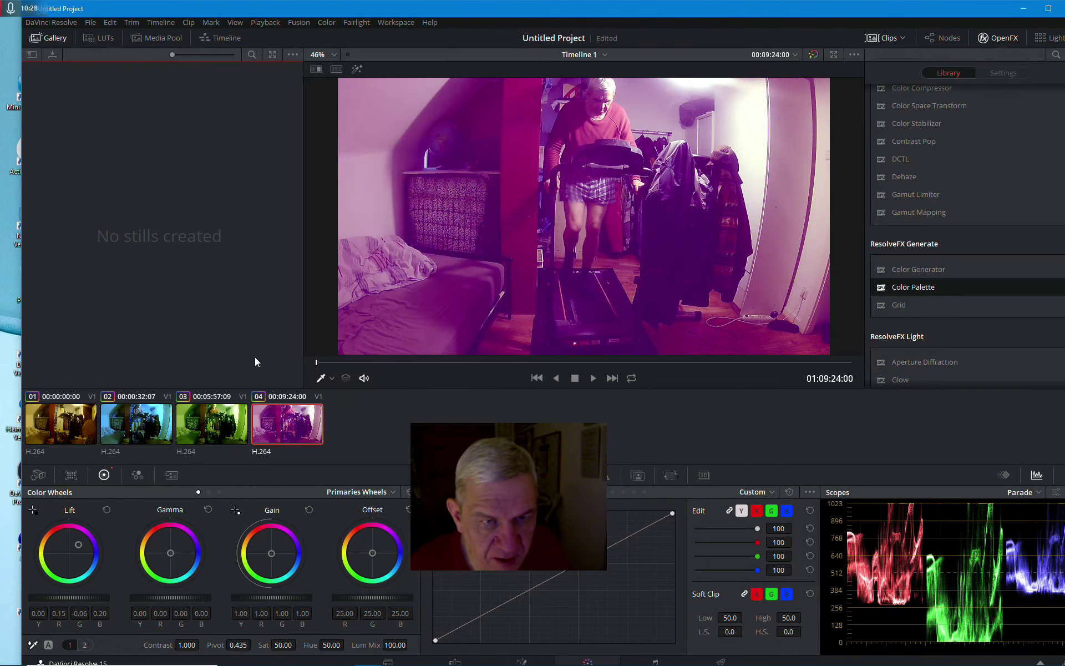
{"action": "left_click", "coordinate": [405, 494]}
{"action": "left_click", "coordinate": [393, 492]}
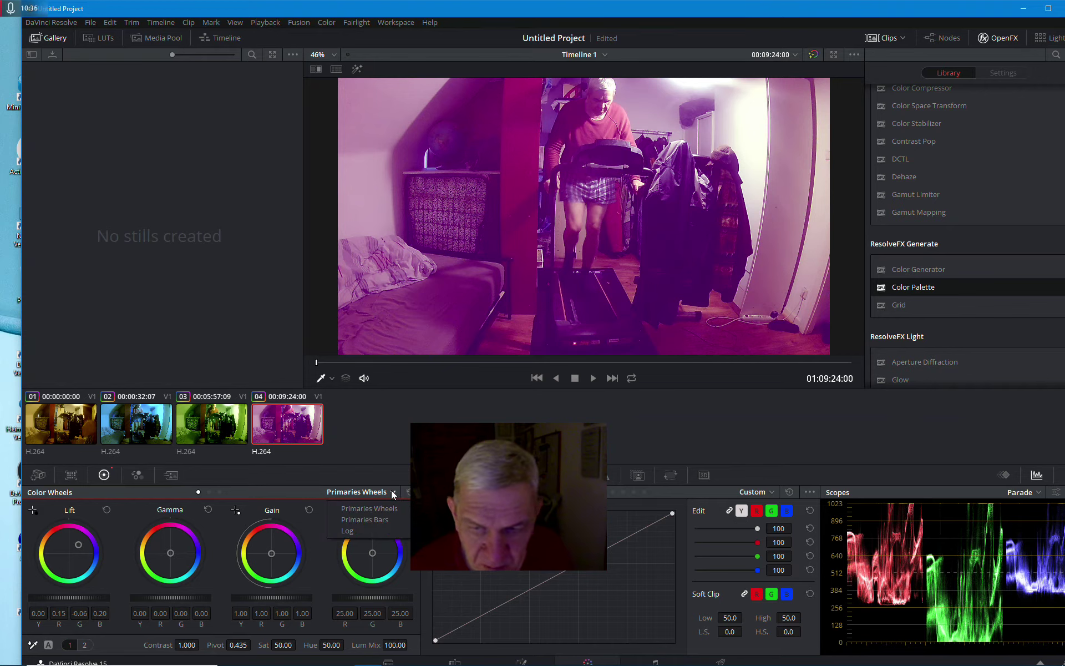
{"action": "left_click", "coordinate": [703, 476]}
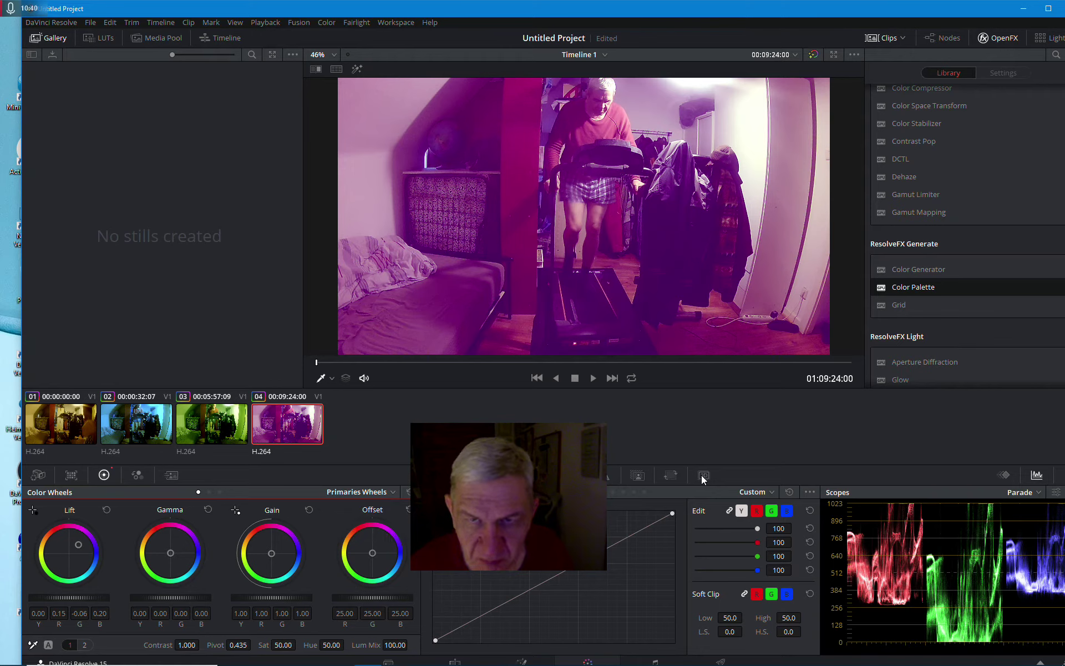
{"action": "left_click", "coordinate": [1002, 73]}
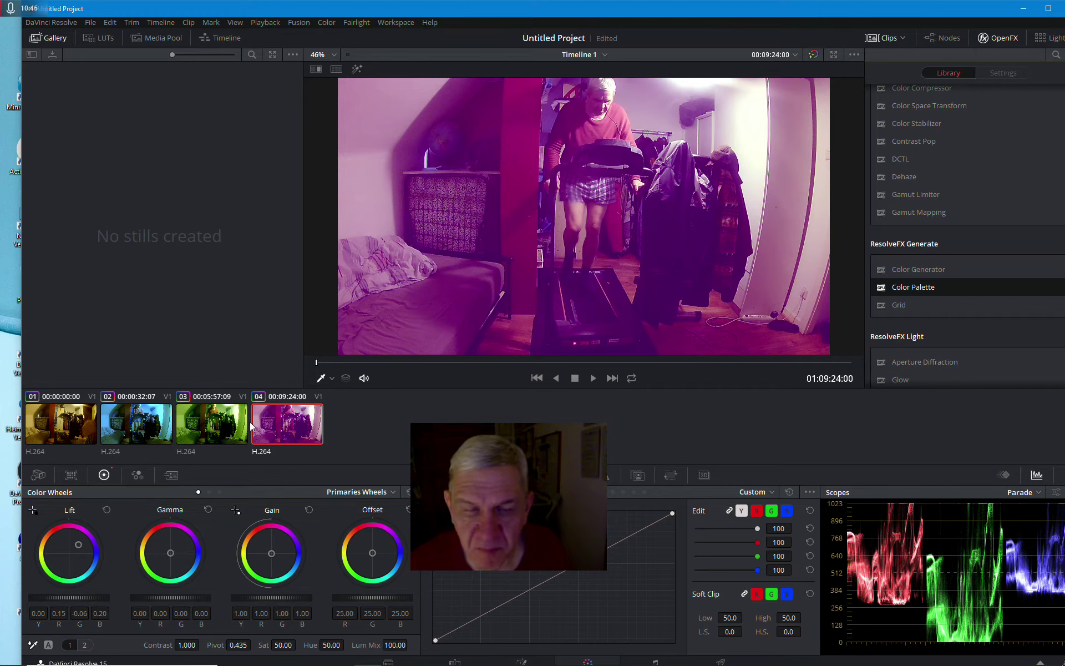
Try to apply the ResolveFX Grid effect to clip 04 and view the clips in the Lightbox.
{"action": "left_click", "coordinate": [891, 305]}
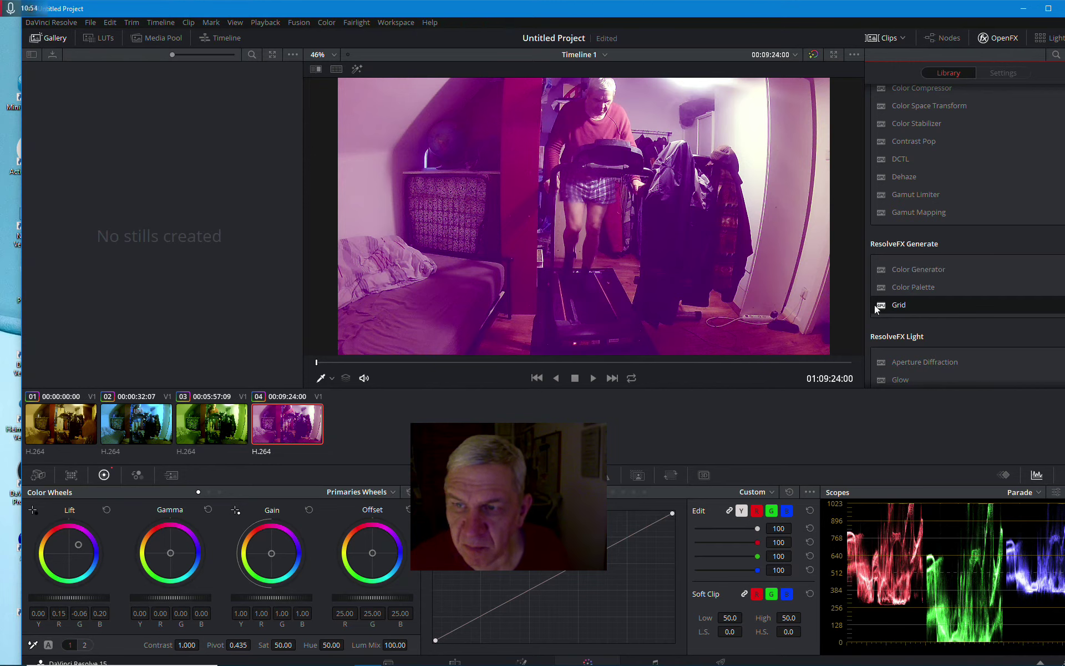
{"action": "left_click_drag", "start_coordinate": [882, 307], "coordinate": [280, 425]}
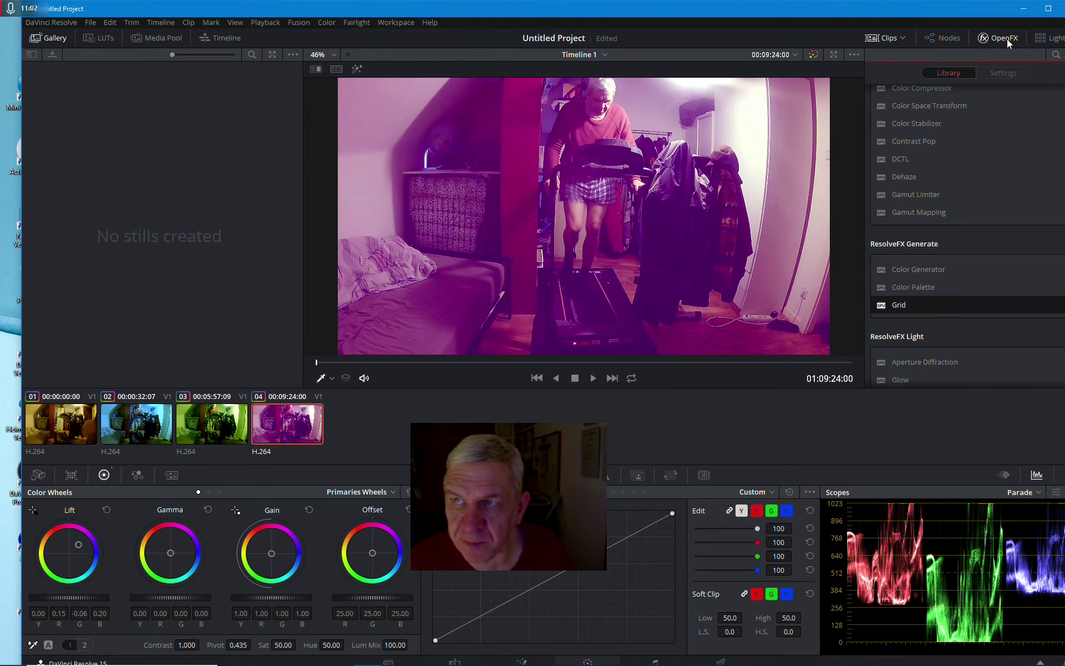
{"action": "left_click", "coordinate": [1057, 40]}
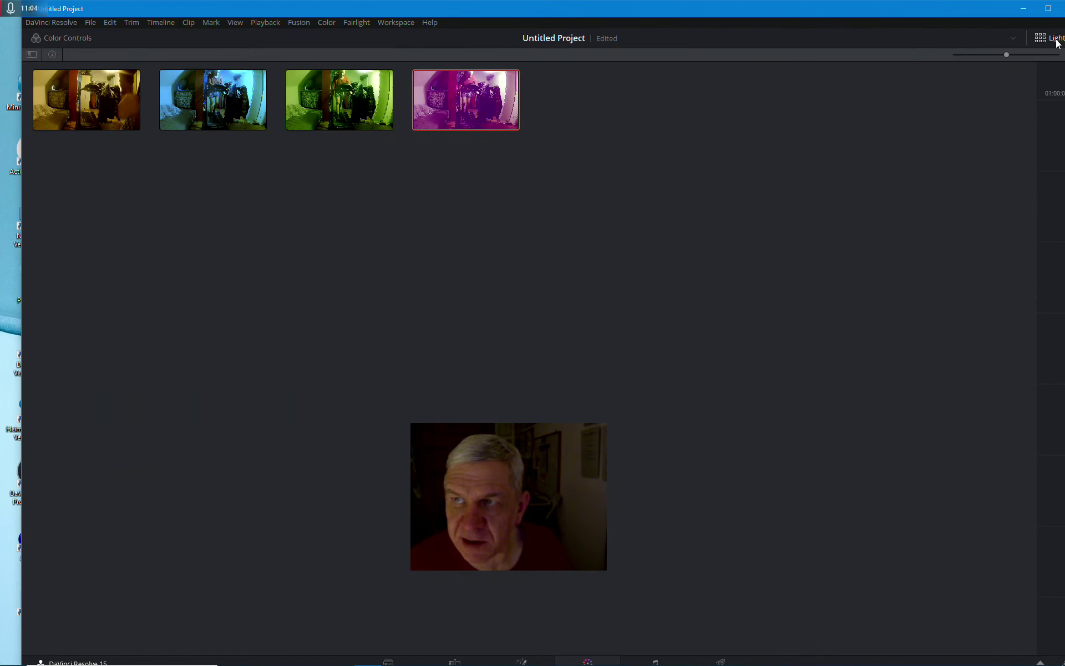
{"action": "left_click", "coordinate": [1057, 40]}
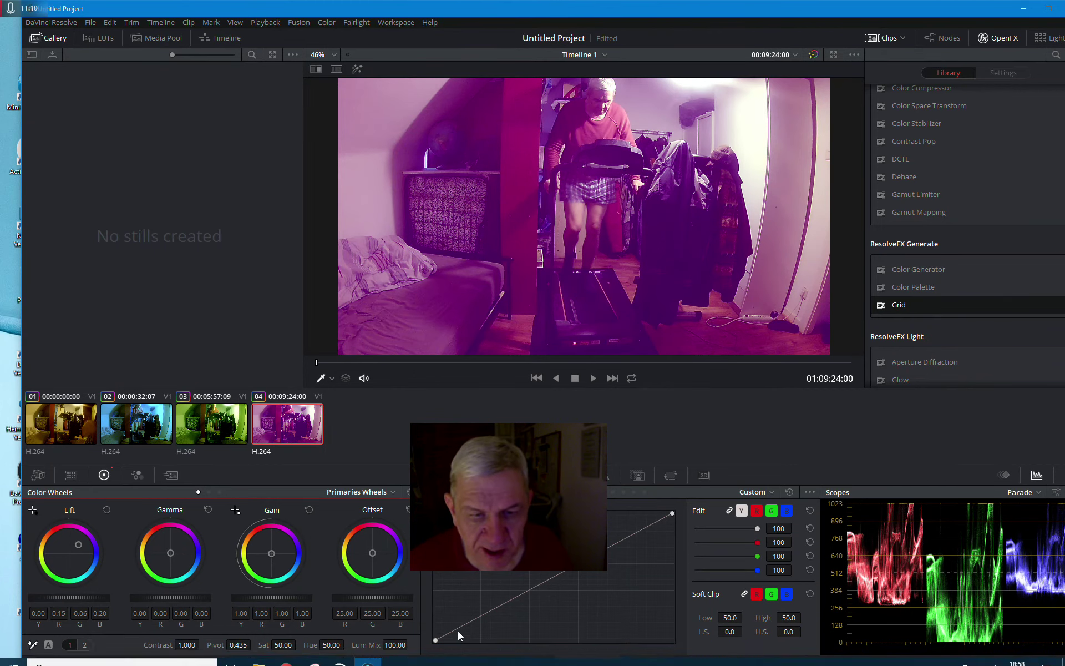
Maximize the window and return to the Edit page with the playhead at the start of Timeline 1.
{"action": "double_click", "coordinate": [616, 8]}
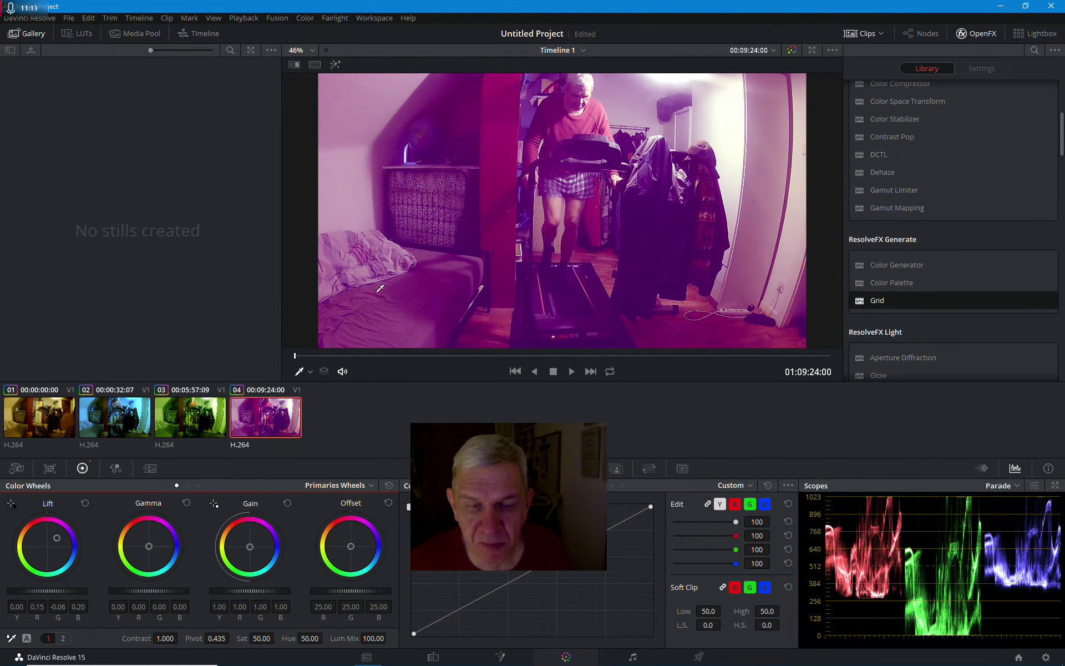
{"action": "left_click", "coordinate": [433, 658]}
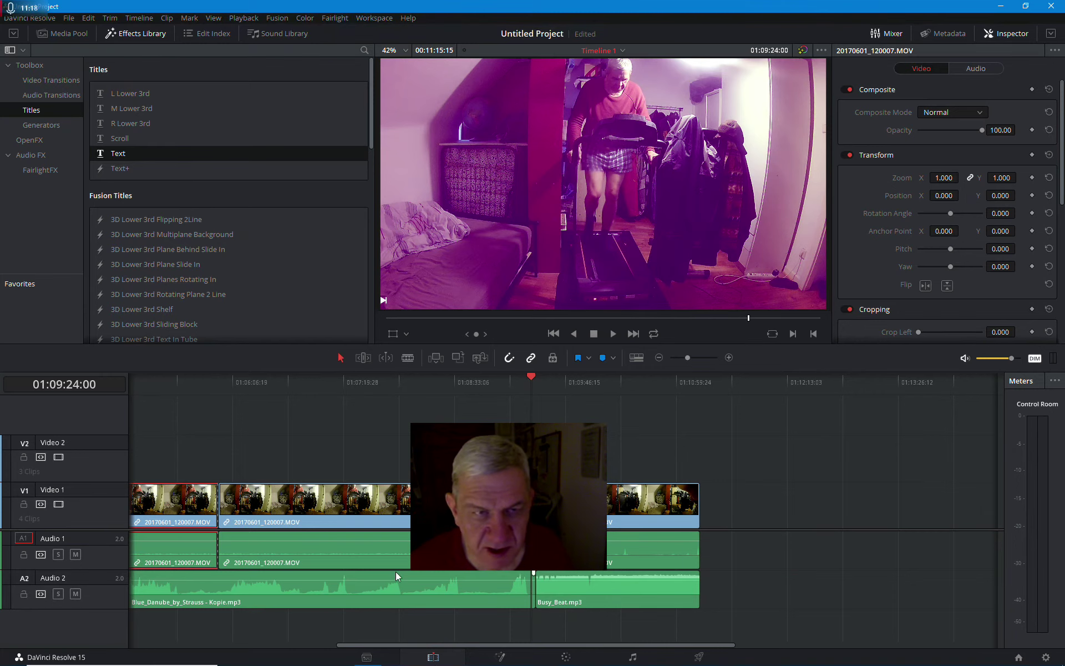
{"action": "mouse_move", "coordinate": [405, 658]}
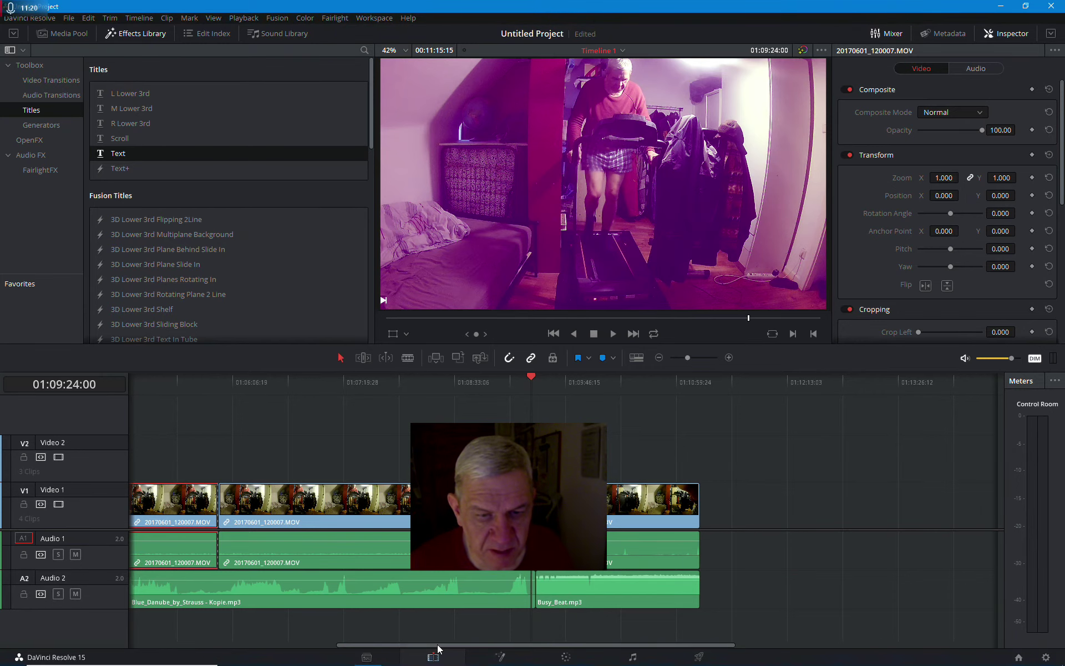
{"action": "left_click_drag", "start_coordinate": [430, 645], "coordinate": [211, 637]}
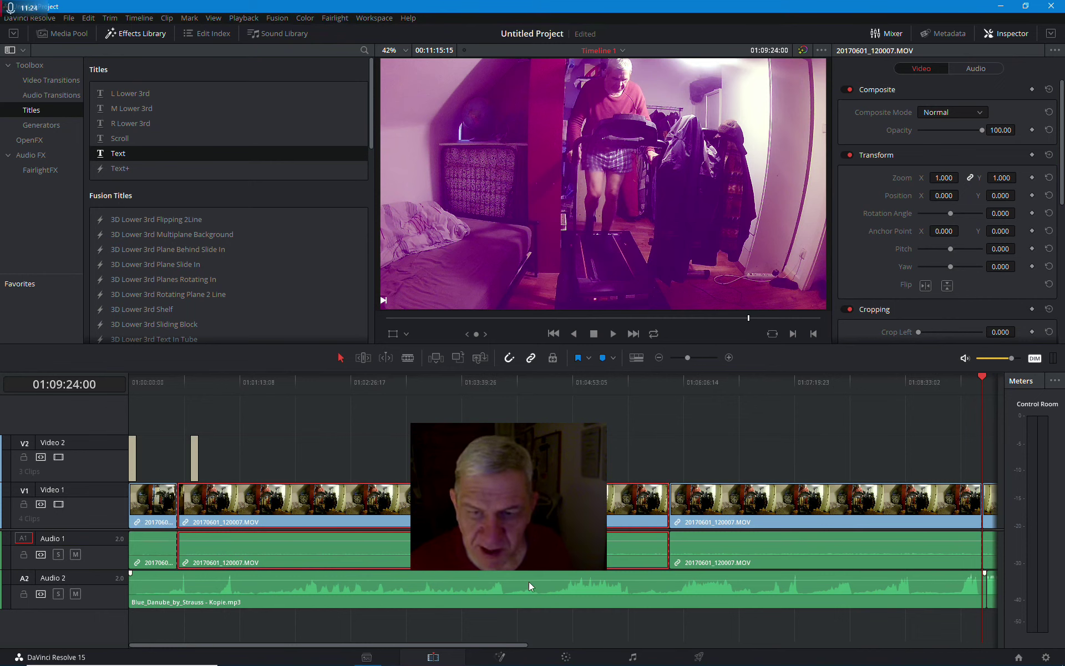
{"action": "left_click", "coordinate": [554, 334]}
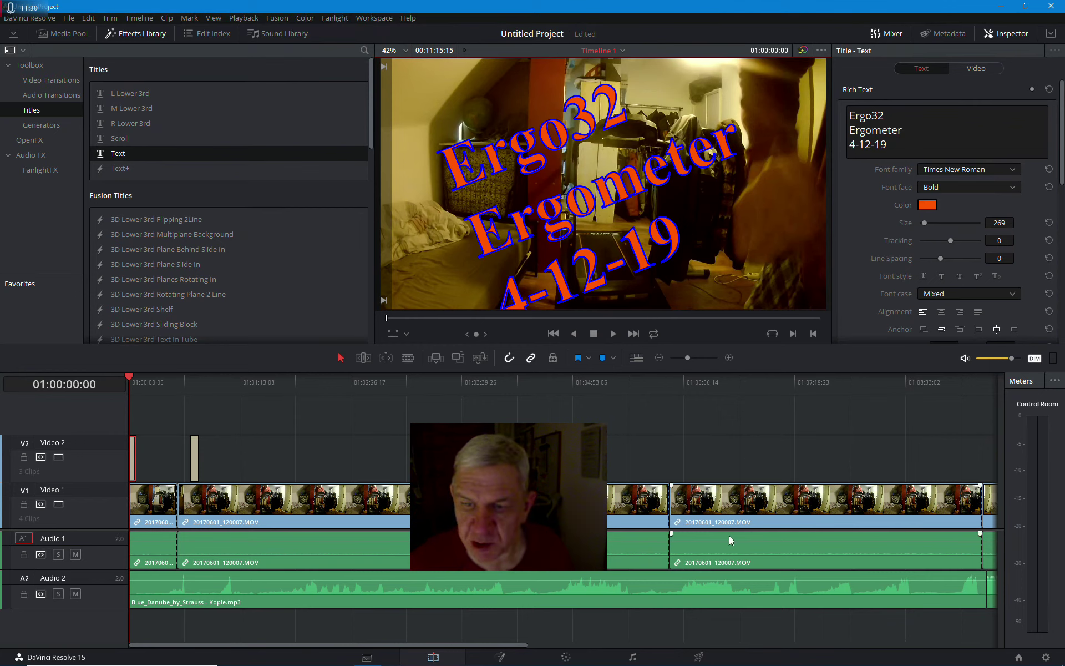
Set the render file name on the Deliver page to "Laufbamd 4-12-19 mit Musik und Farbe".
{"action": "left_click", "coordinate": [698, 658]}
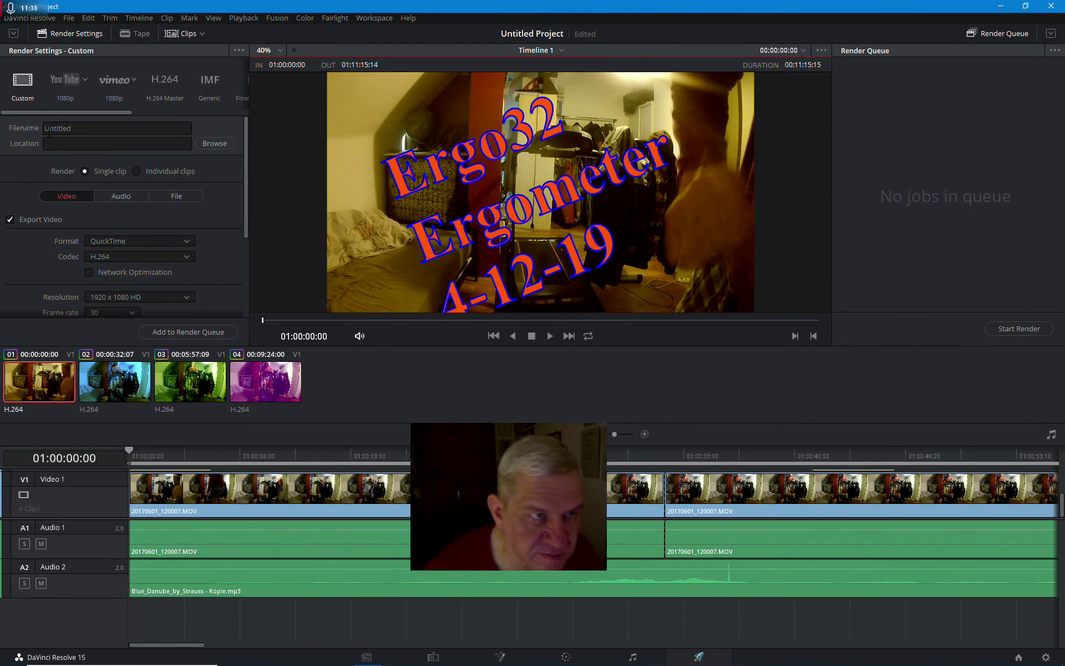
{"action": "left_click", "coordinate": [48, 128]}
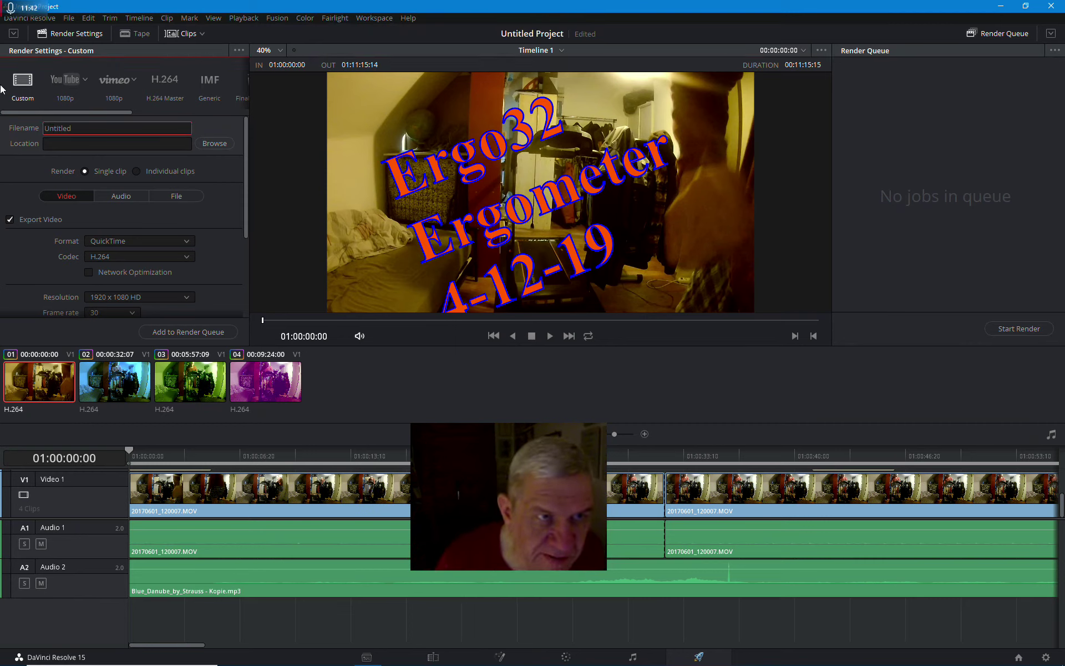
{"action": "key", "text": "BackSpace"}
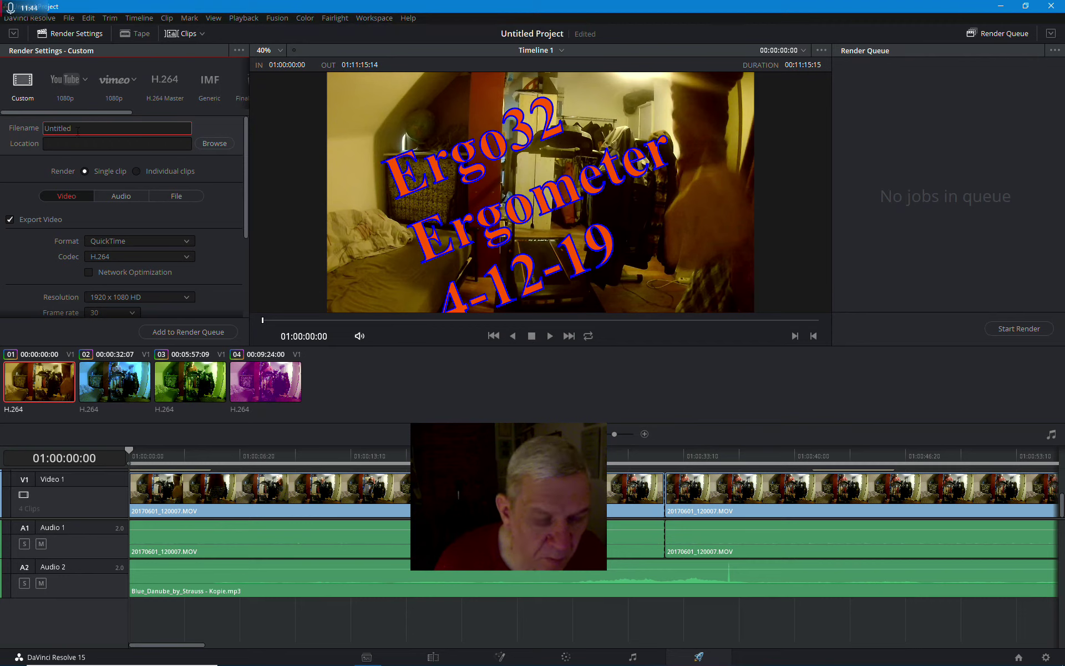
{"action": "key", "text": "BackSpace"}
{"action": "key", "text": "BackSpace"}
{"action": "key", "text": "BackSpace"}
{"action": "key", "text": "BackSpace"}
{"action": "key", "text": "BackSpace"}
{"action": "key", "text": "BackSpace"}
{"action": "key", "text": "BackSpace"}
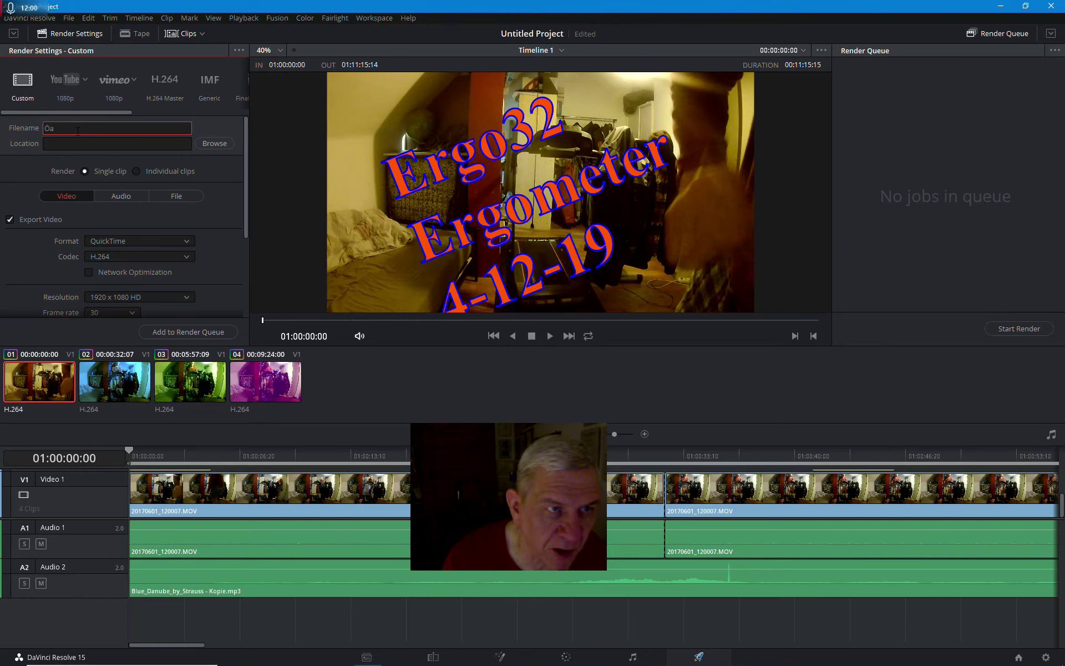
{"action": "type", "text": "aufbamd 4-12-10"}
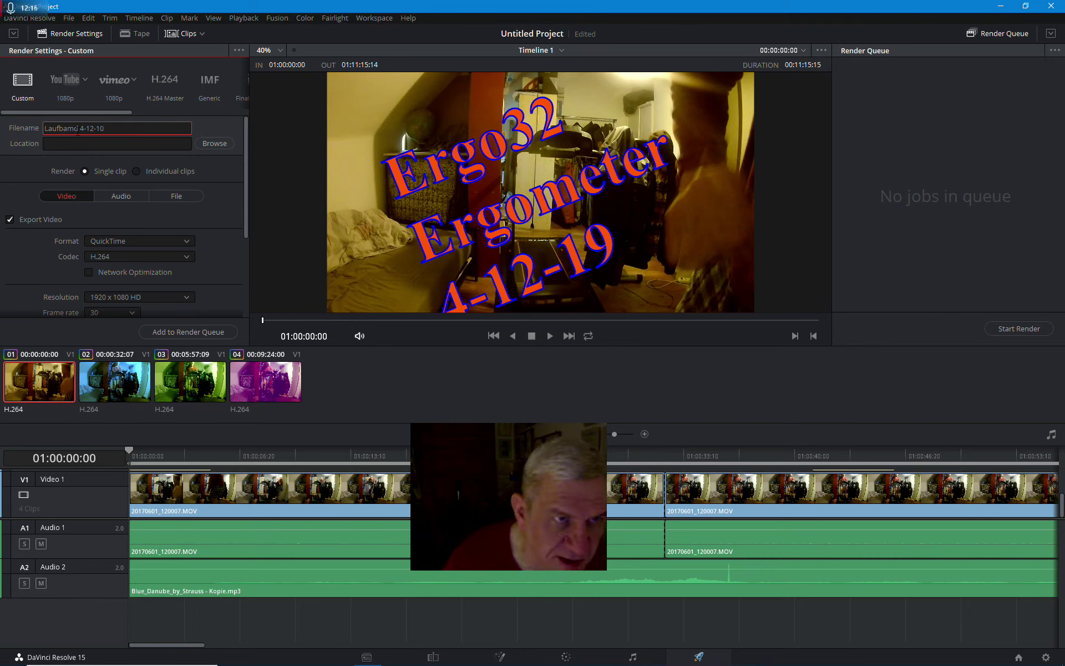
{"action": "key", "text": "BackSpace"}
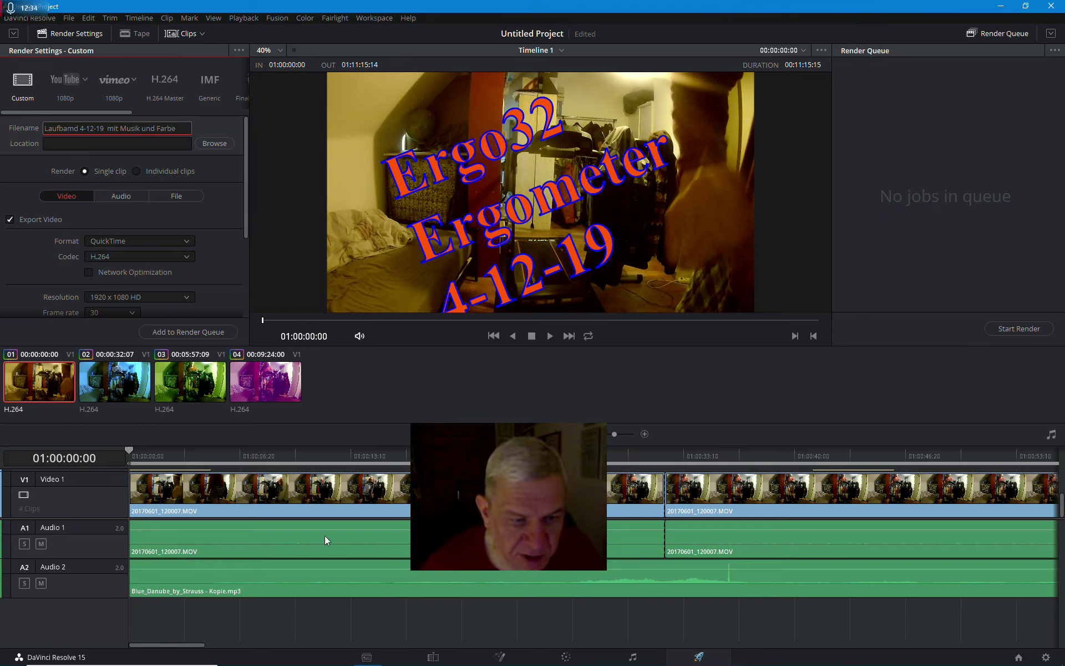
{"action": "left_click", "coordinate": [180, 644]}
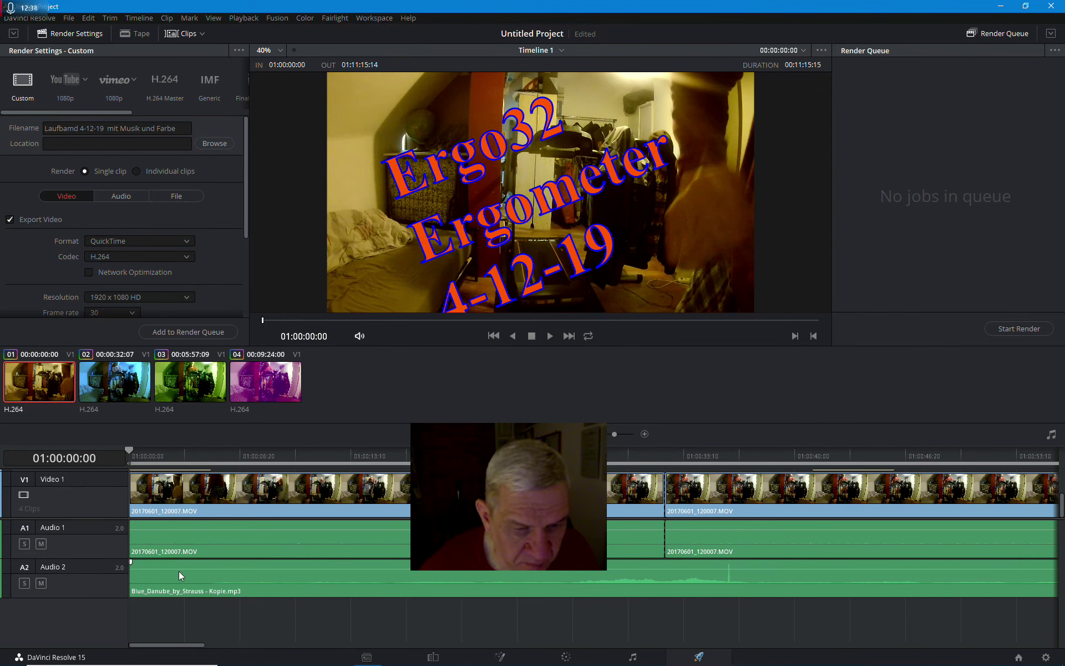
On the Edit page, replace the two lines above the date in the opening title with "Laufband".
{"action": "left_click", "coordinate": [433, 656]}
{"action": "left_click", "coordinate": [133, 458]}
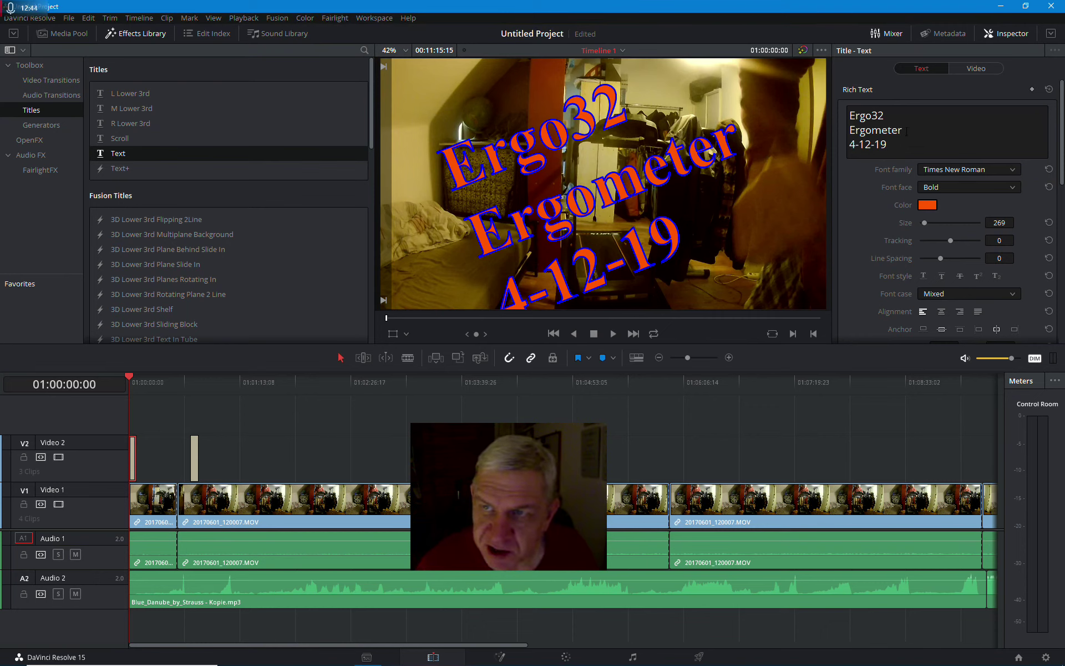
{"action": "left_click_drag", "start_coordinate": [906, 131], "coordinate": [849, 115]}
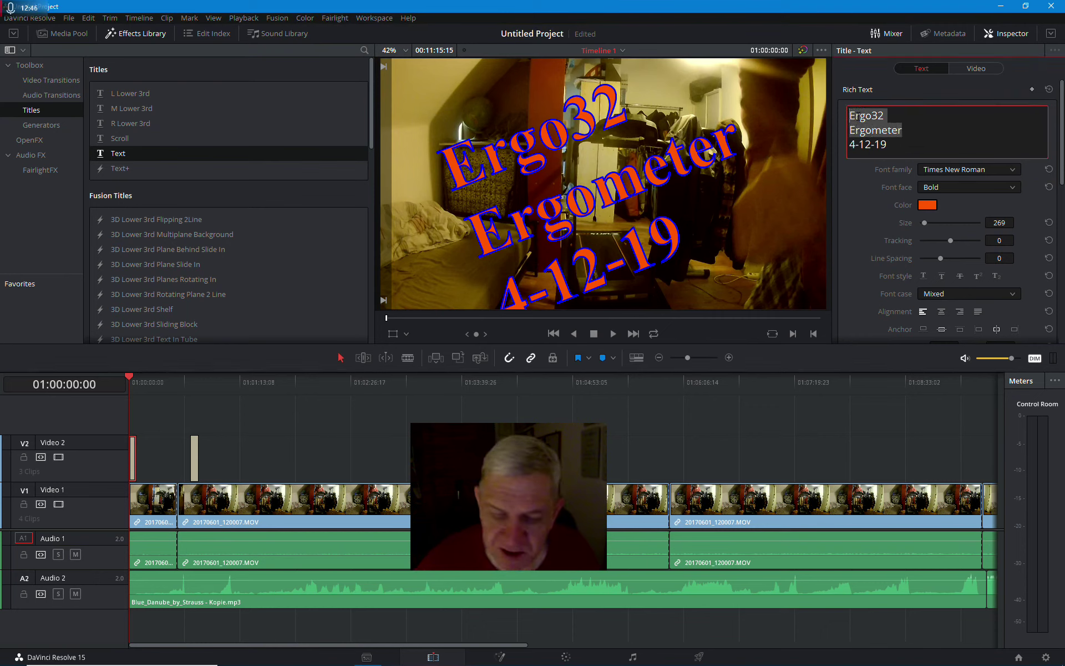
{"action": "key", "text": "BackSpace"}
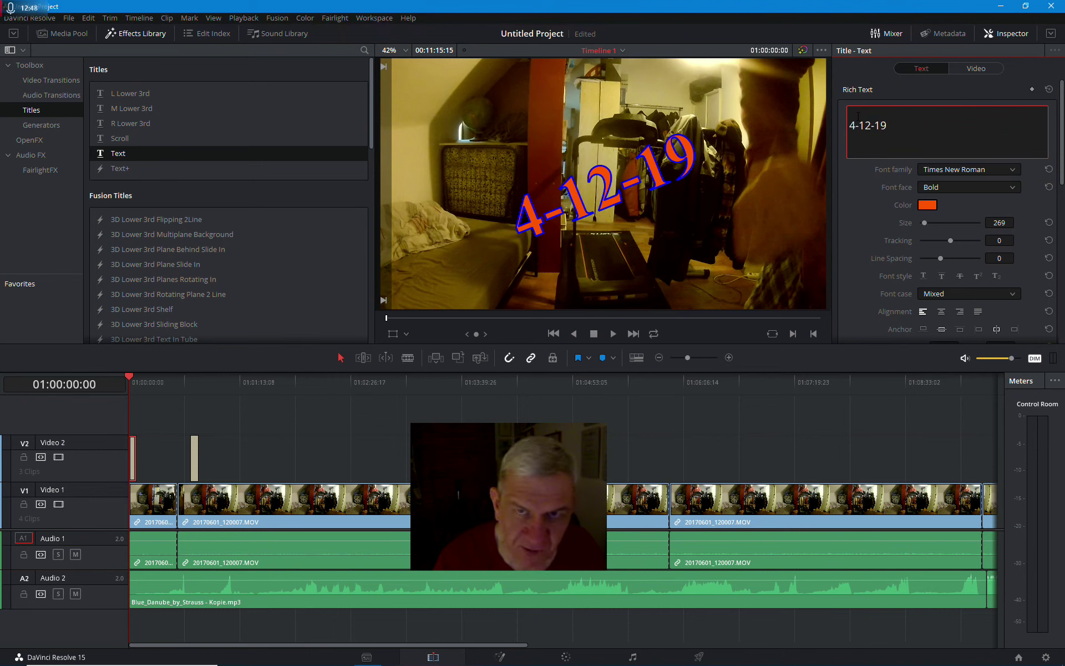
{"action": "key", "text": "Return"}
{"action": "key", "text": "Up"}
{"action": "type", "text": "Laufband"}
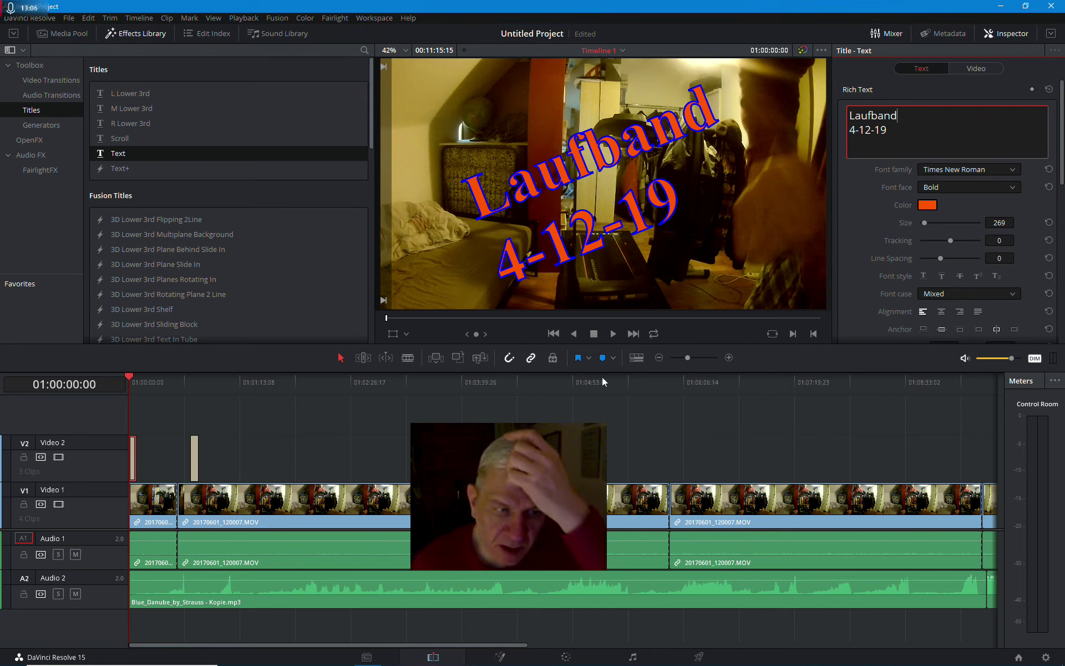
Review the opening and "Blue Danube by Strauss" titles on Video 2, ending with the playhead at the start of the second Video 1 clip.
{"action": "left_click", "coordinate": [195, 467]}
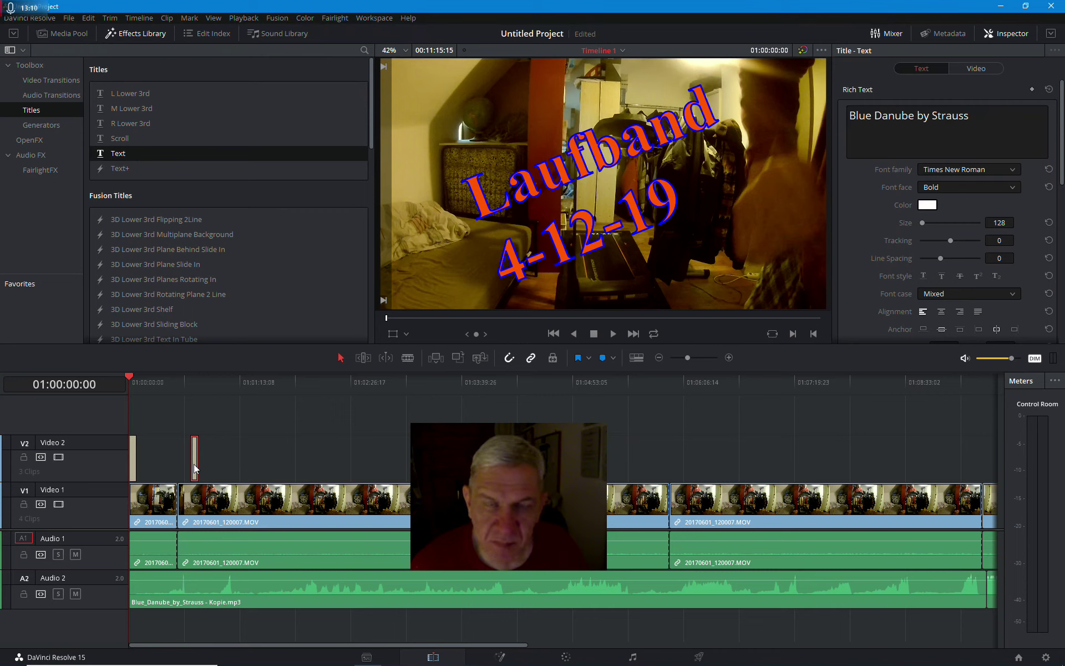
{"action": "left_click", "coordinate": [132, 464]}
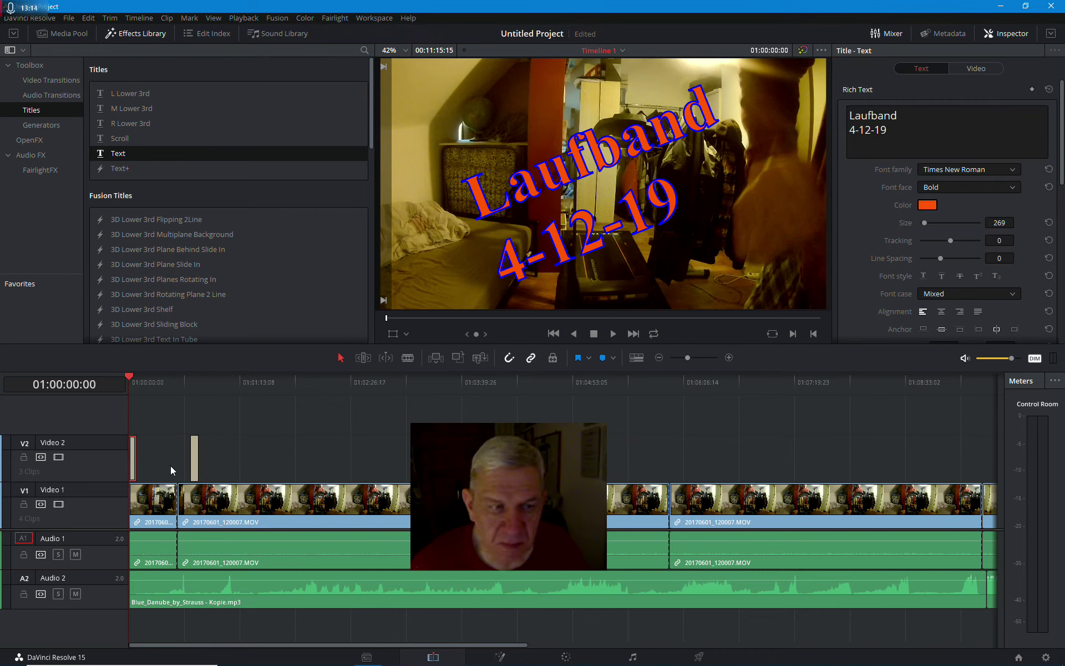
{"action": "left_click", "coordinate": [195, 467]}
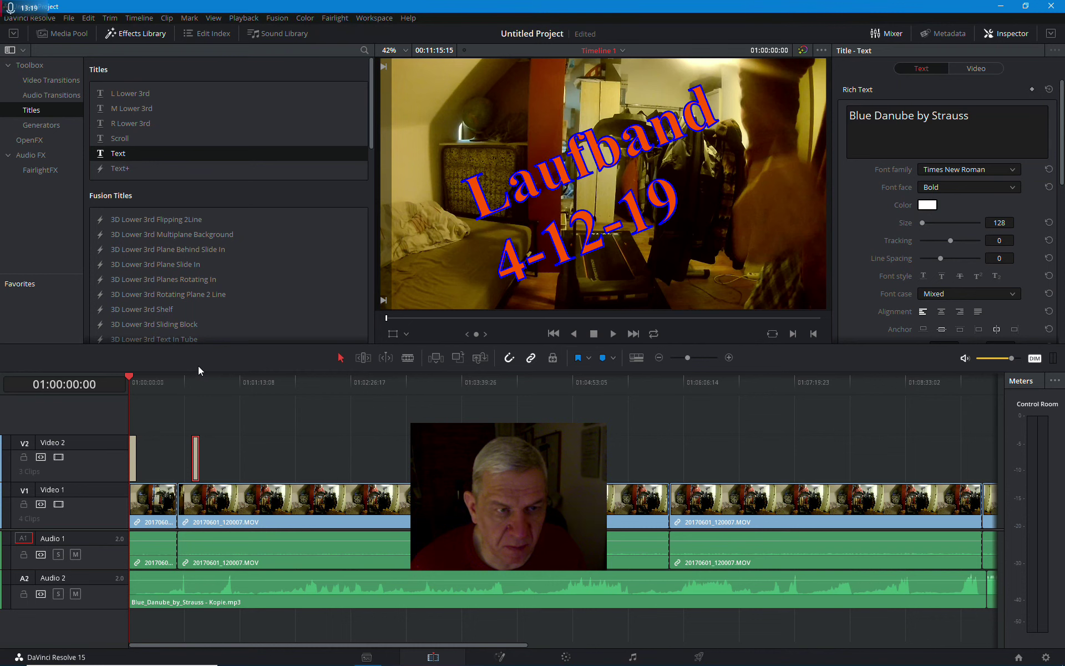
{"action": "left_click", "coordinate": [193, 384]}
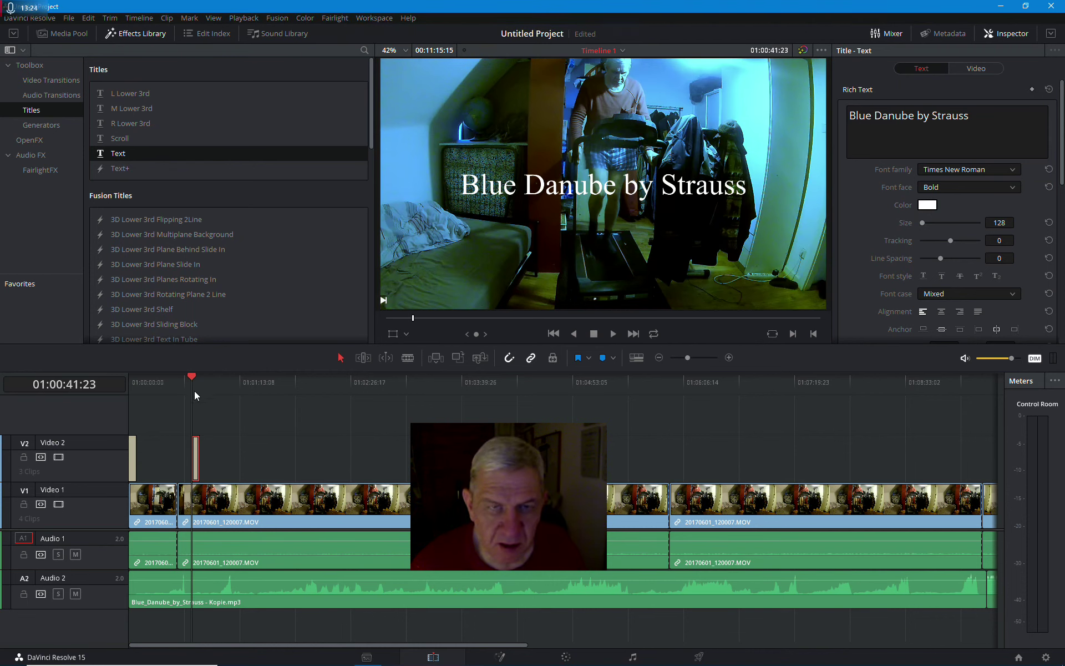
{"action": "left_click", "coordinate": [134, 378]}
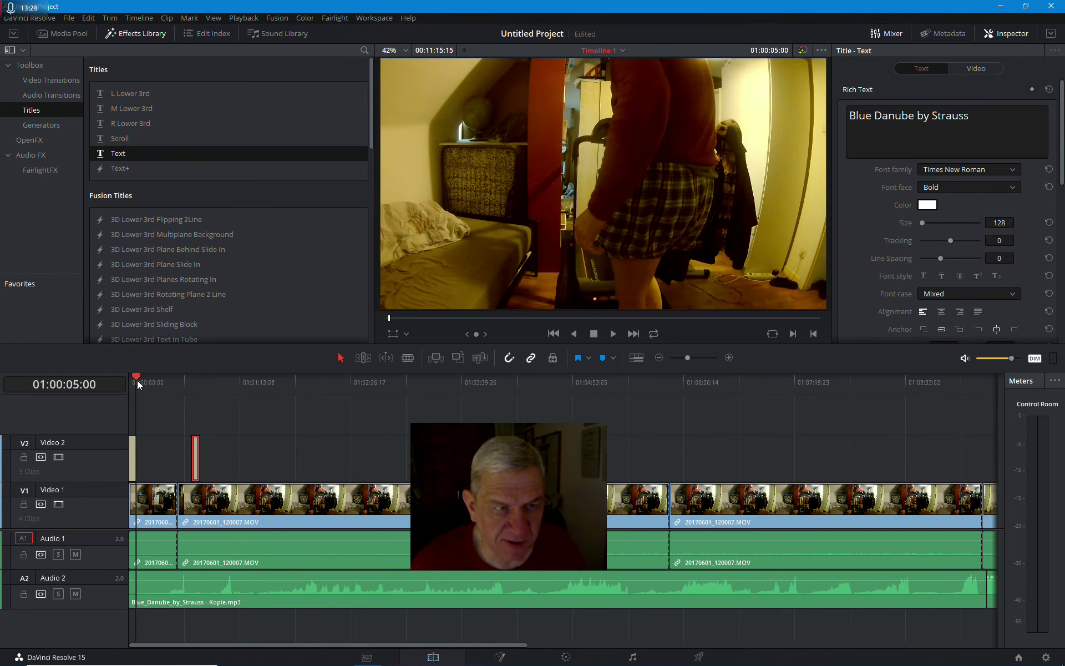
{"action": "key", "text": "Down"}
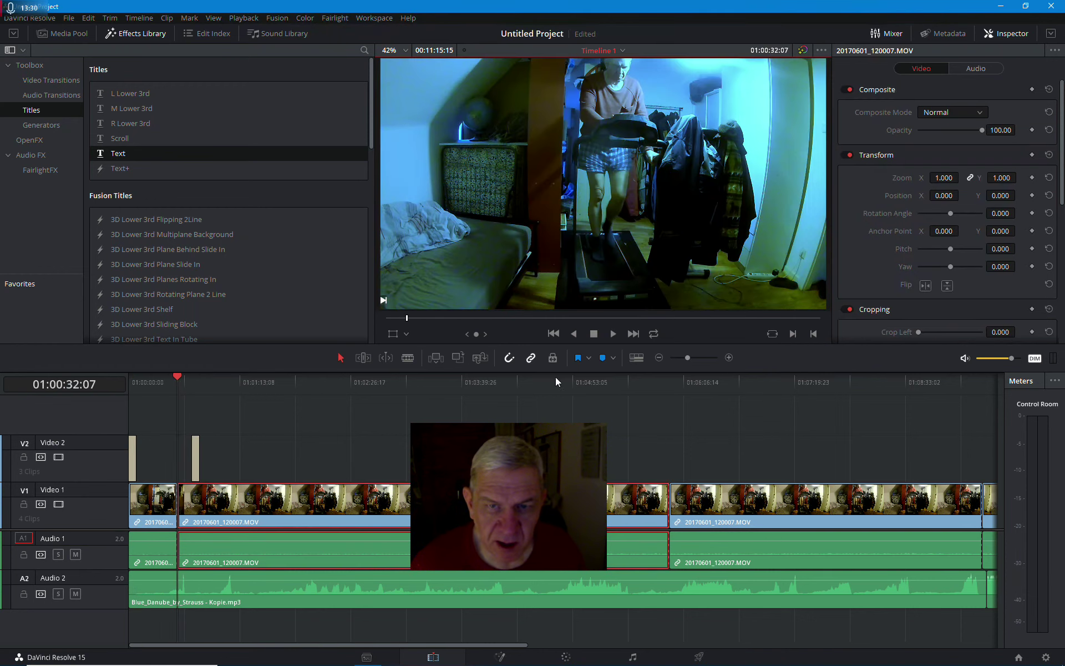
On the Deliver page, add Timeline 1 to the render queue with the Bilder folder as destination, and start the render.
{"action": "left_click", "coordinate": [700, 657]}
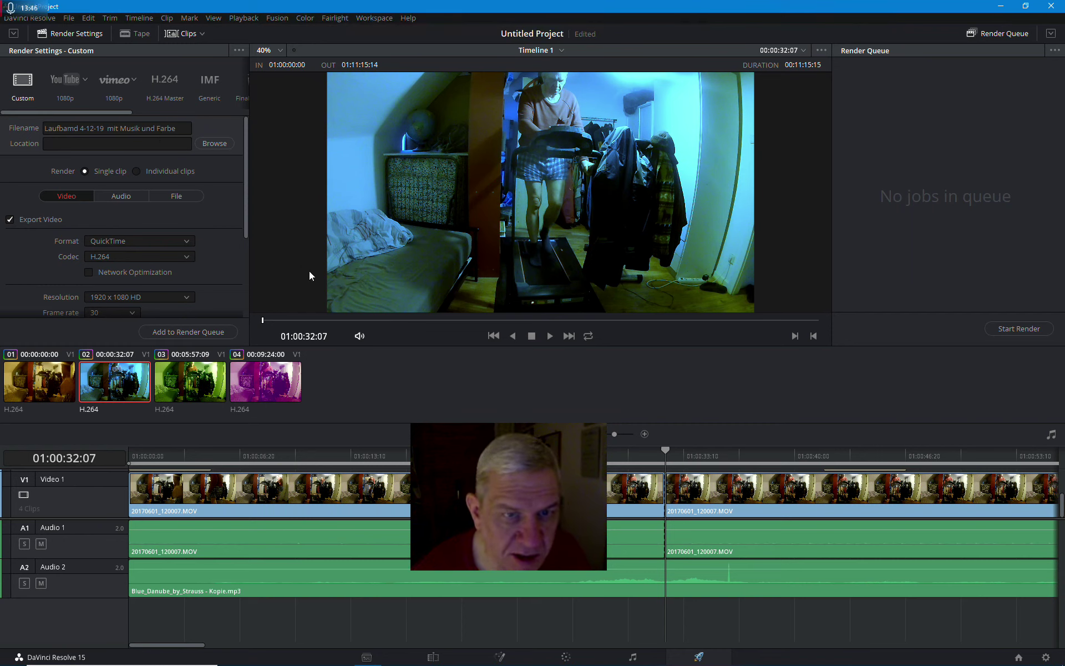
{"action": "left_click", "coordinate": [196, 333]}
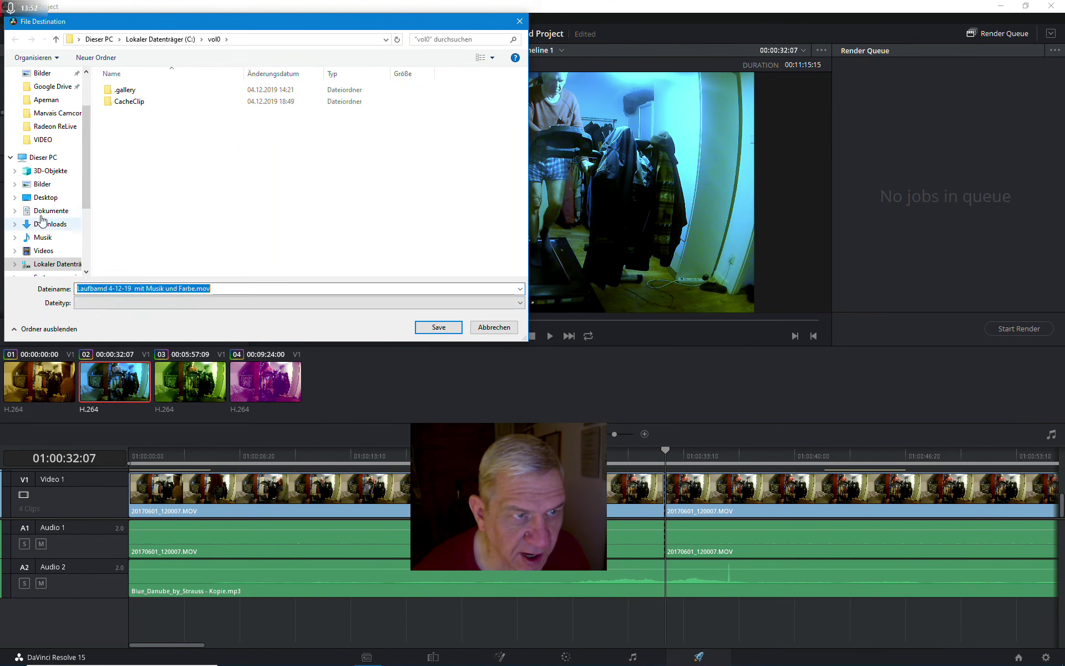
{"action": "left_click", "coordinate": [42, 184]}
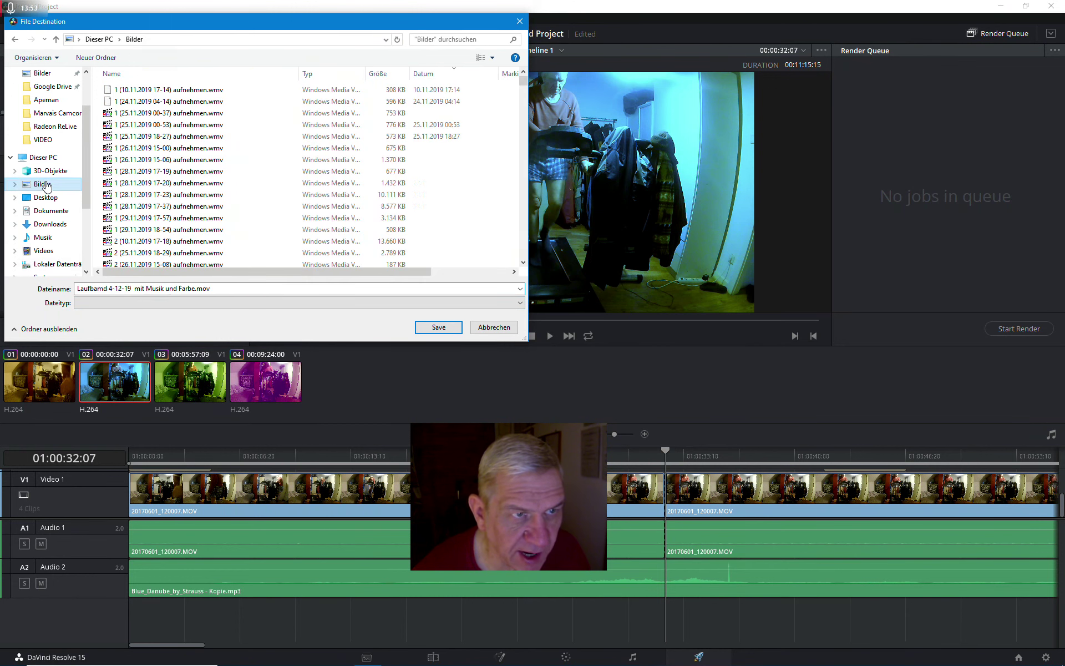
{"action": "left_click", "coordinate": [439, 328]}
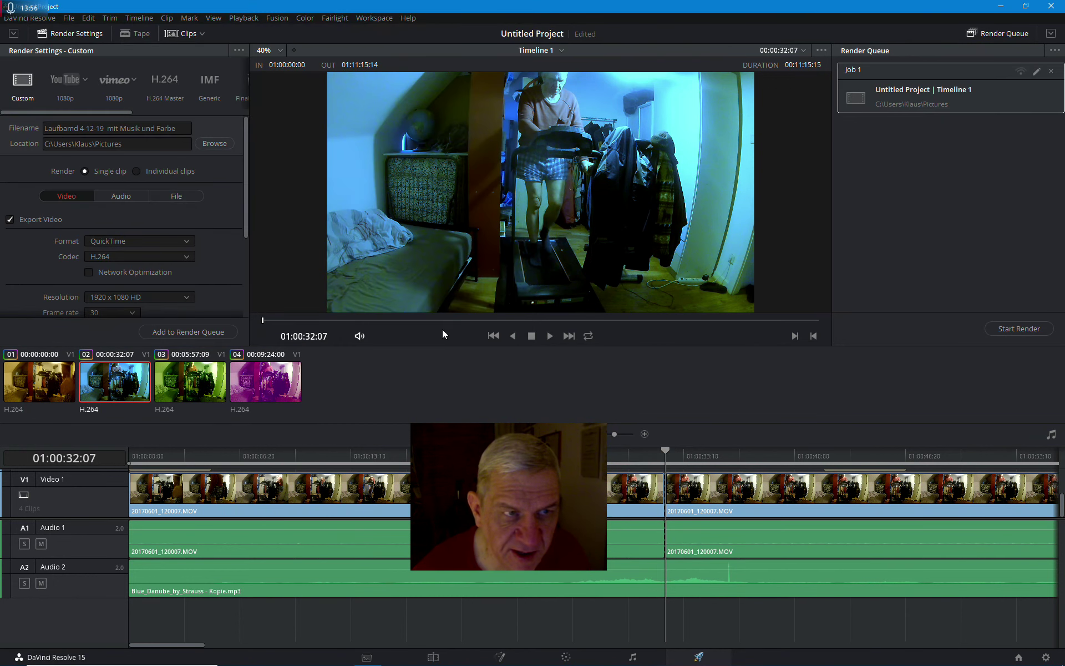
{"action": "left_click", "coordinate": [1024, 327]}
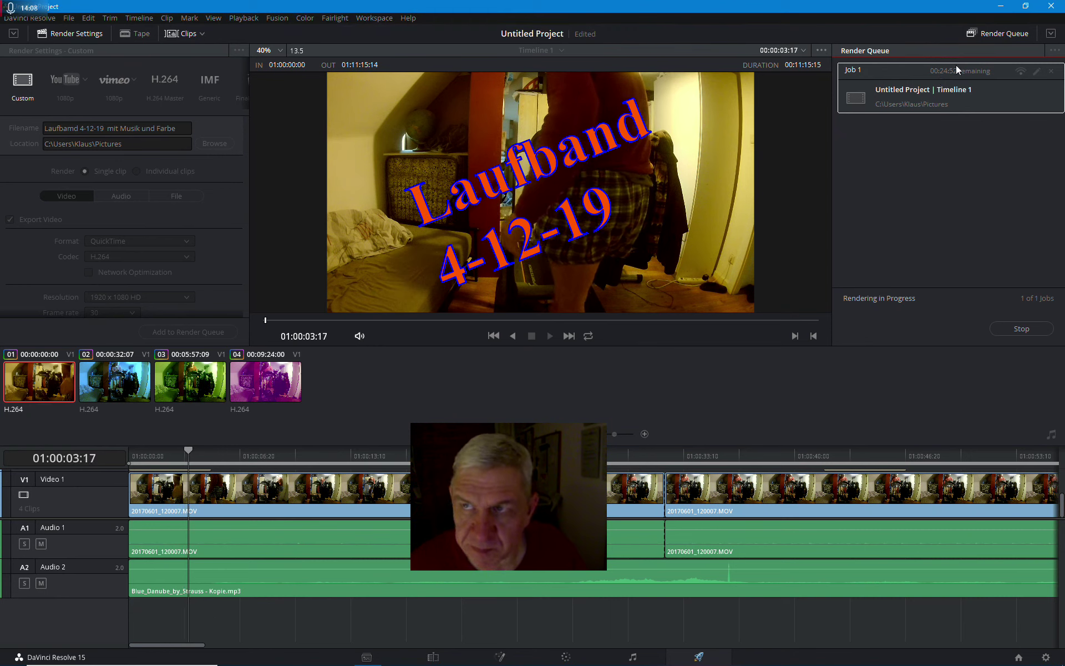
Minimize the rendering window and open the Windows Task Manager from the desktop to examine the system's performance graphs.
{"action": "left_click", "coordinate": [1004, 10]}
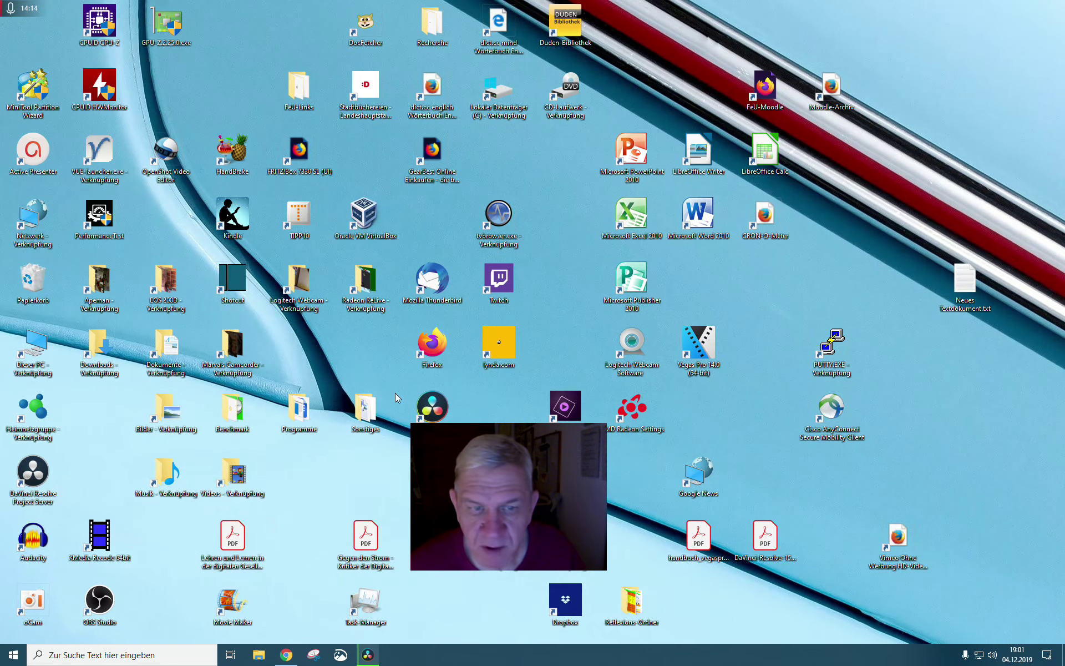
{"action": "double_click", "coordinate": [361, 610]}
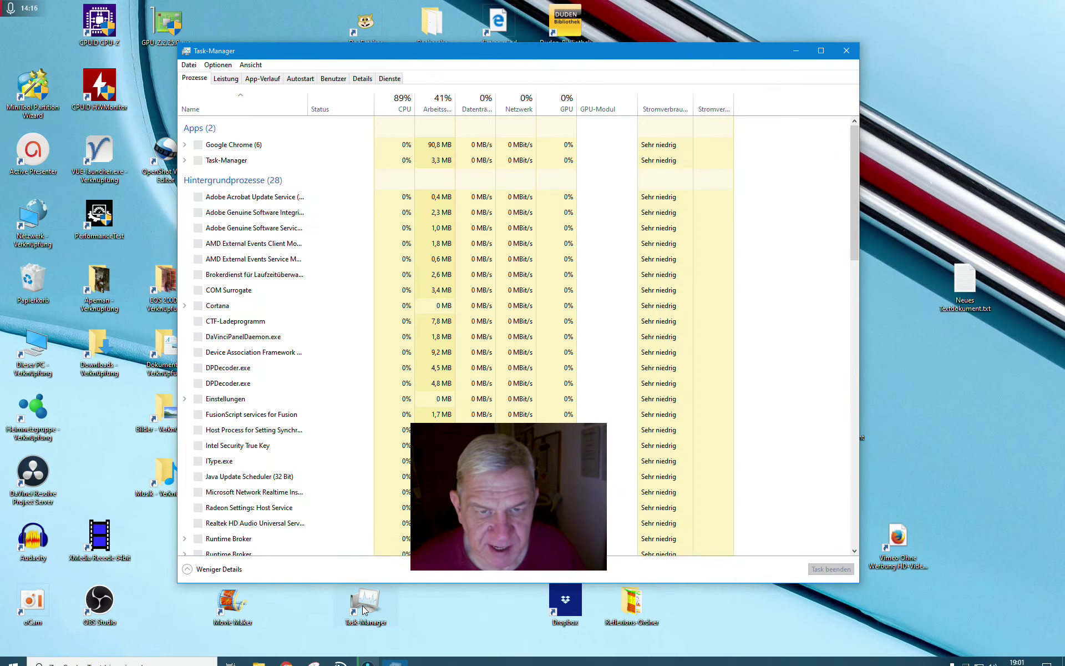
{"action": "left_click", "coordinate": [225, 78]}
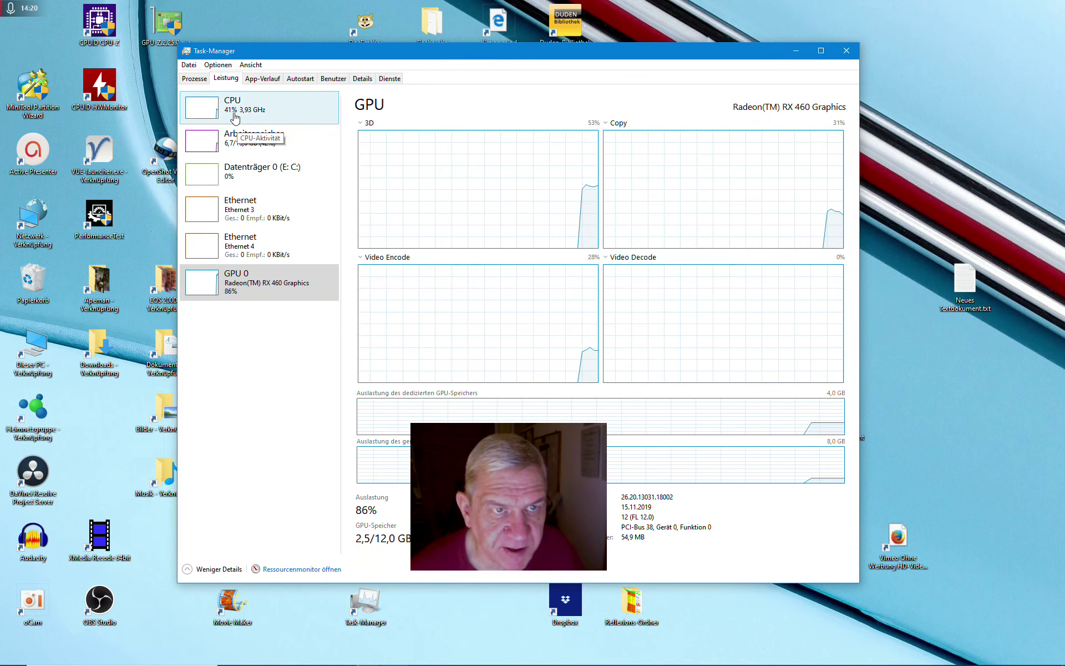